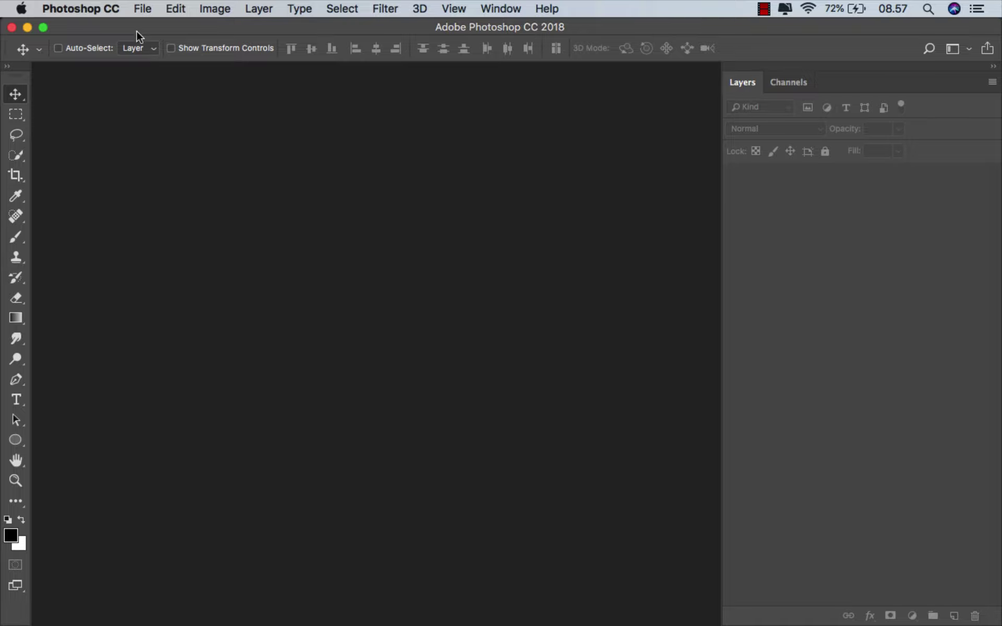
Step: Create a new Untitled-1 document, 5000 × 4800 px at 300 ppi
left_click(141, 11)
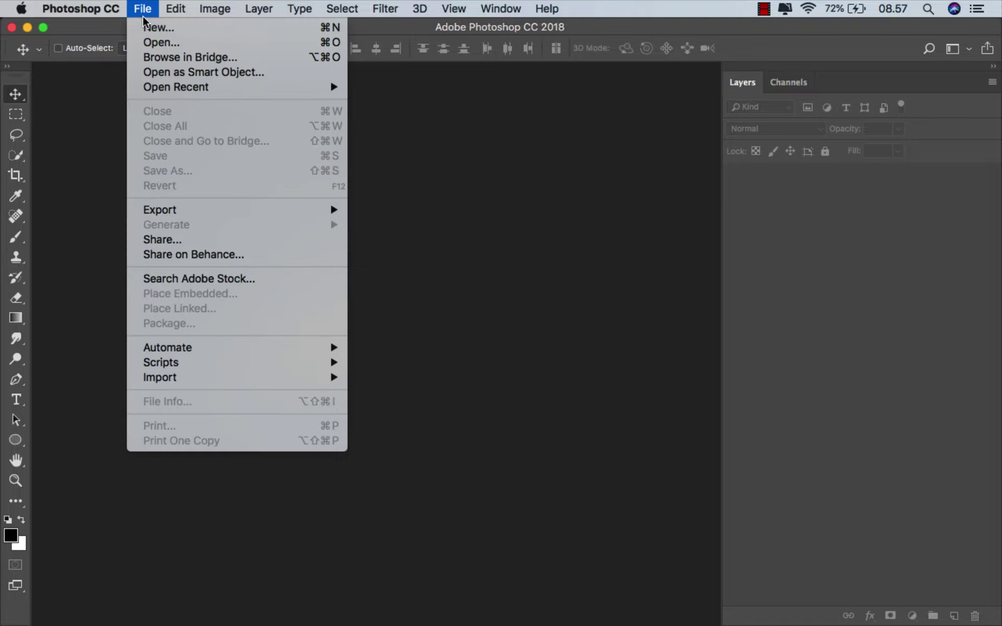
left_click(176, 27)
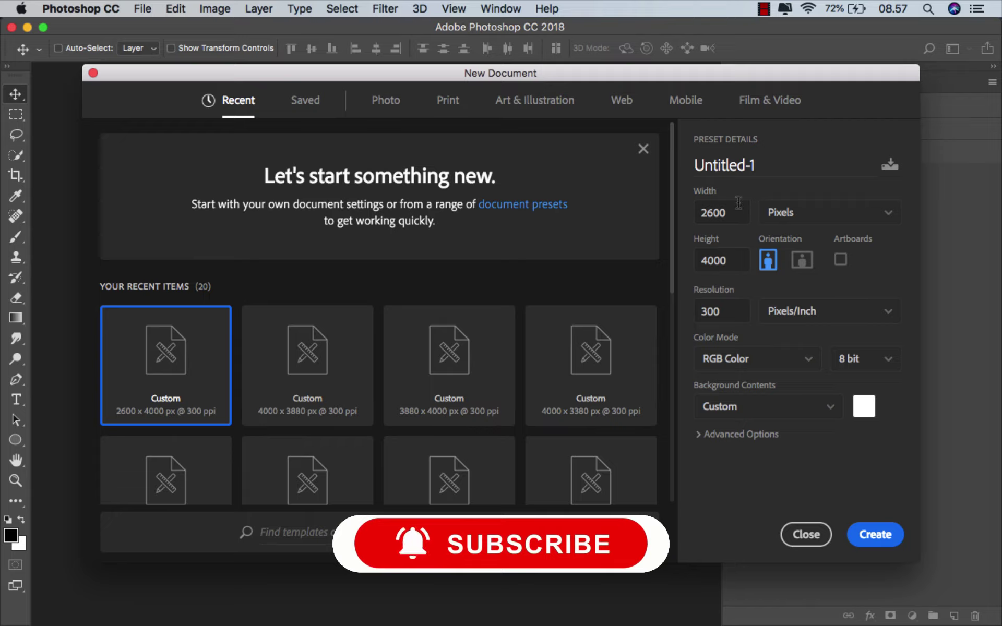
double_click(723, 212)
type("5000")
double_click(734, 255)
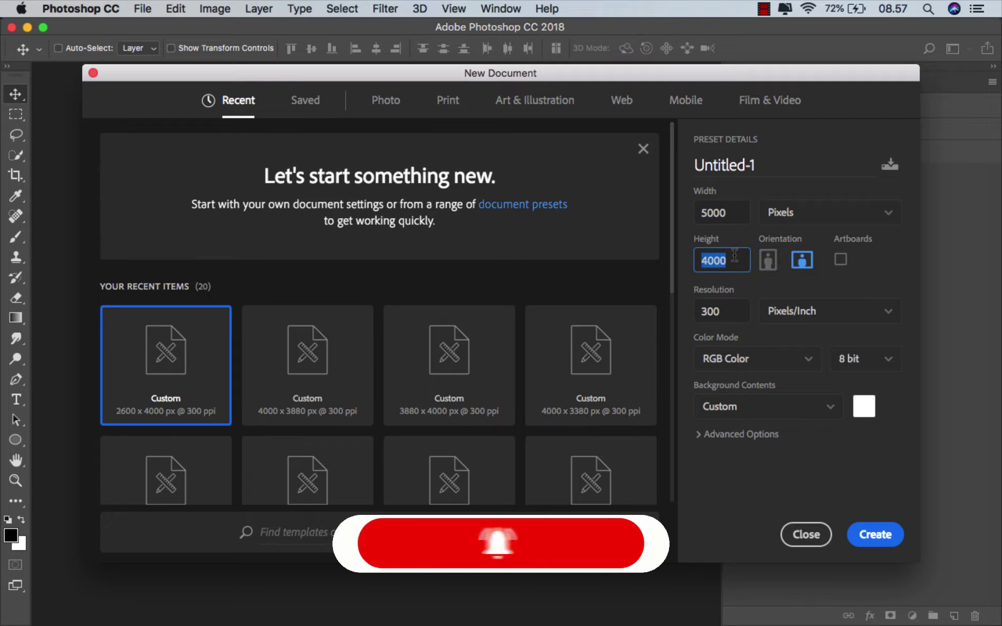
type("480")
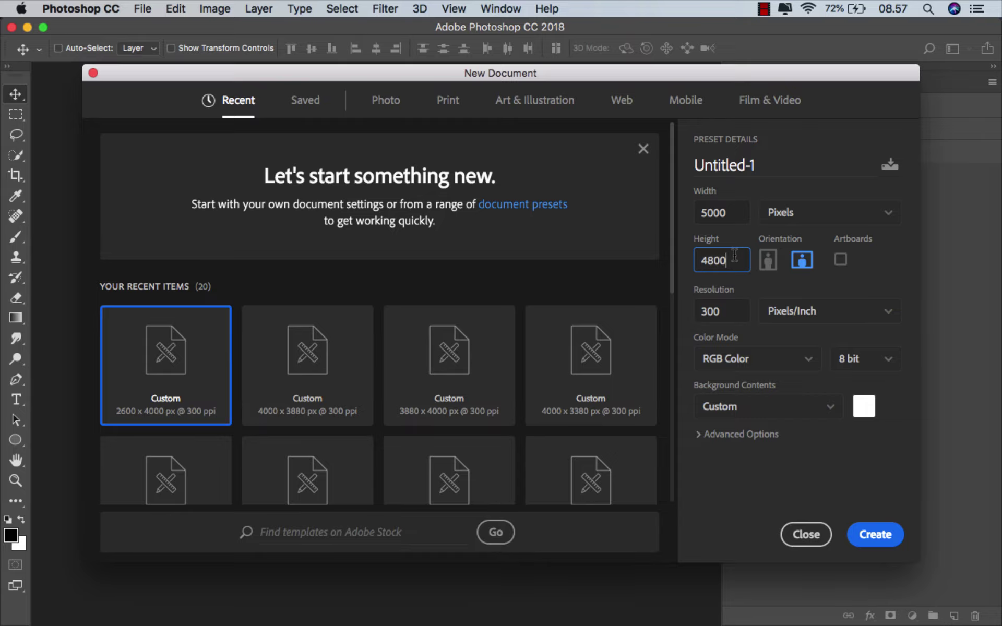
left_click(808, 261)
left_click(875, 534)
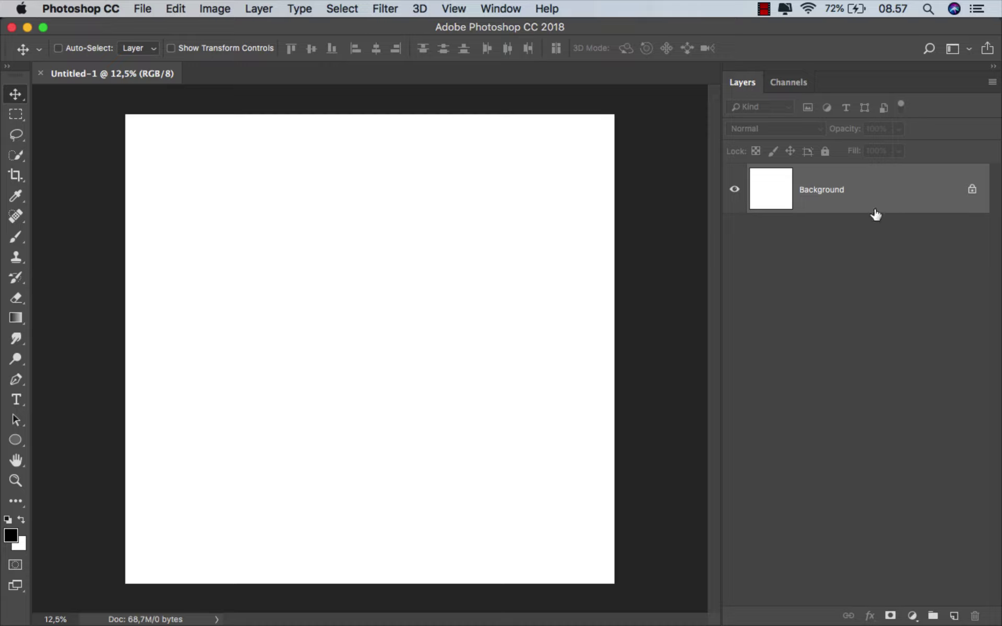
Step: Add a dark navy #050c14 Solid Color fill layer covering the whole canvas
left_click(918, 614)
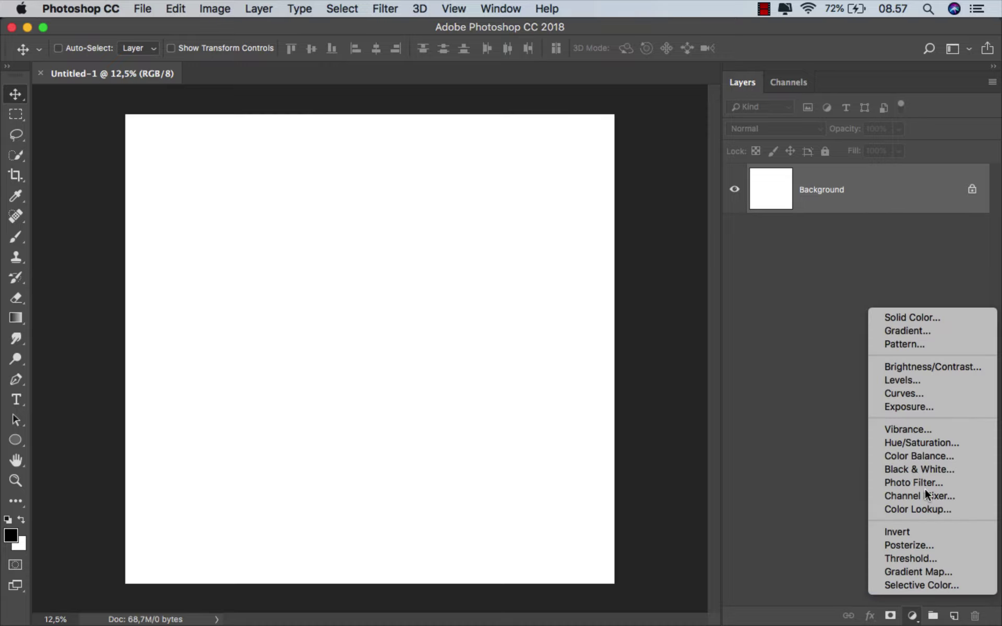
left_click(931, 317)
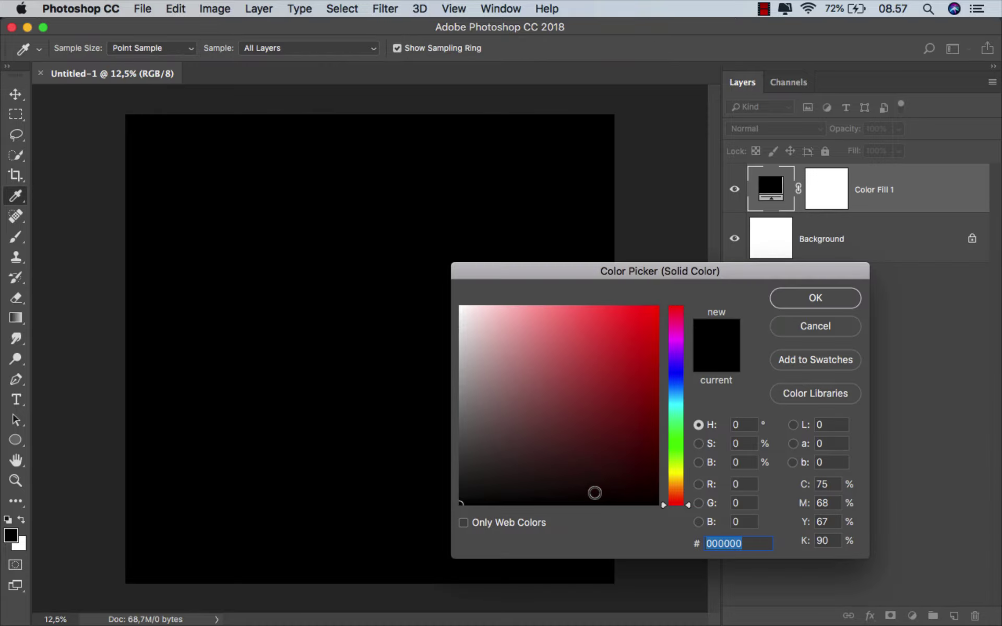
left_click_drag(594, 494, 608, 489)
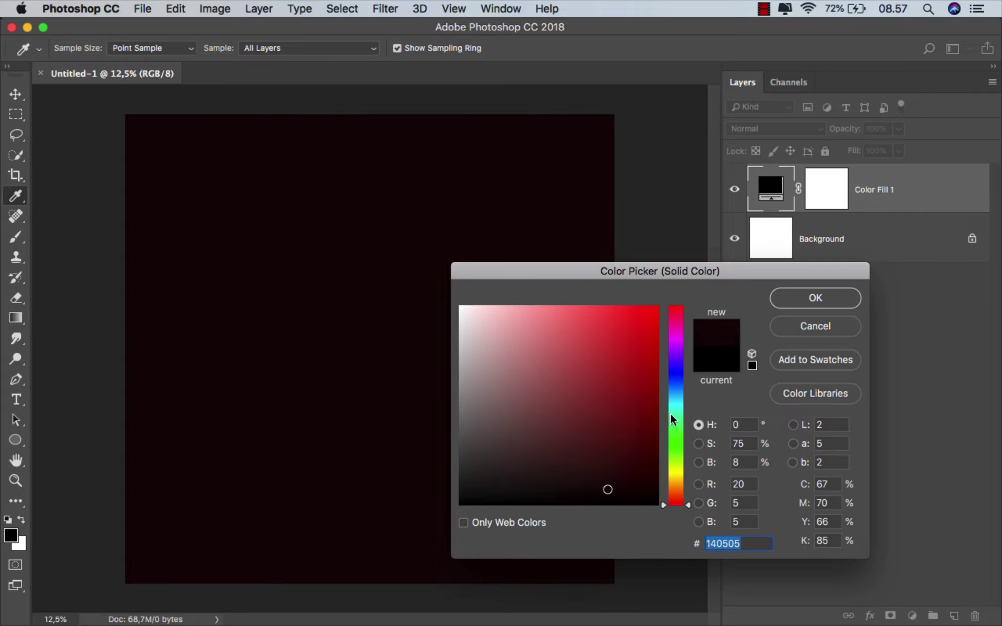
left_click_drag(675, 400, 687, 389)
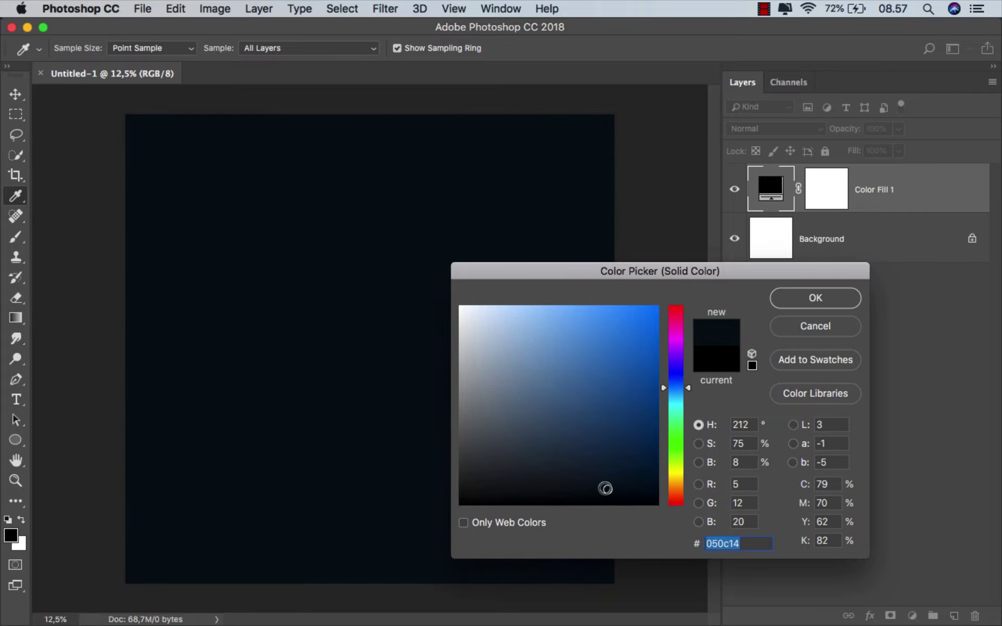
left_click(603, 489)
left_click(788, 295)
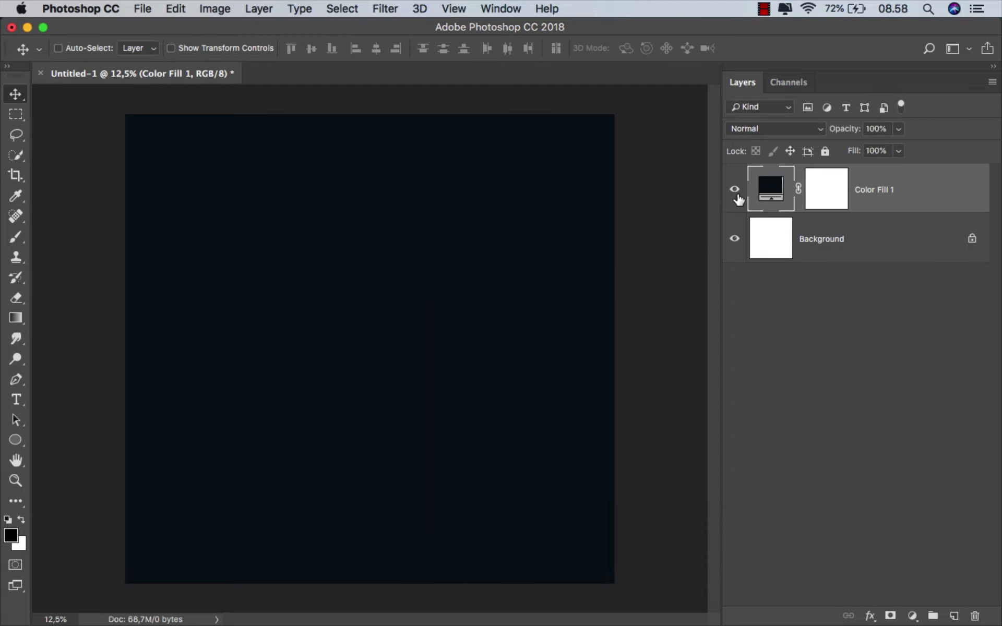
left_click(735, 189)
Step: Add a new layer and set the Ellipse Tool to no fill with an 18 pt white stroke
left_click(954, 616)
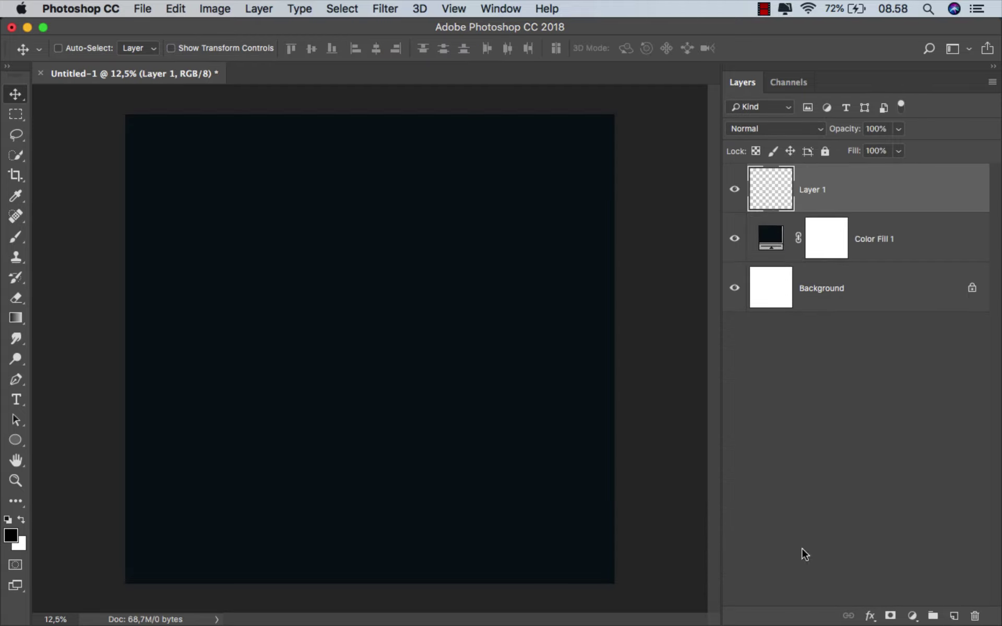
left_click(14, 439)
left_click(71, 462)
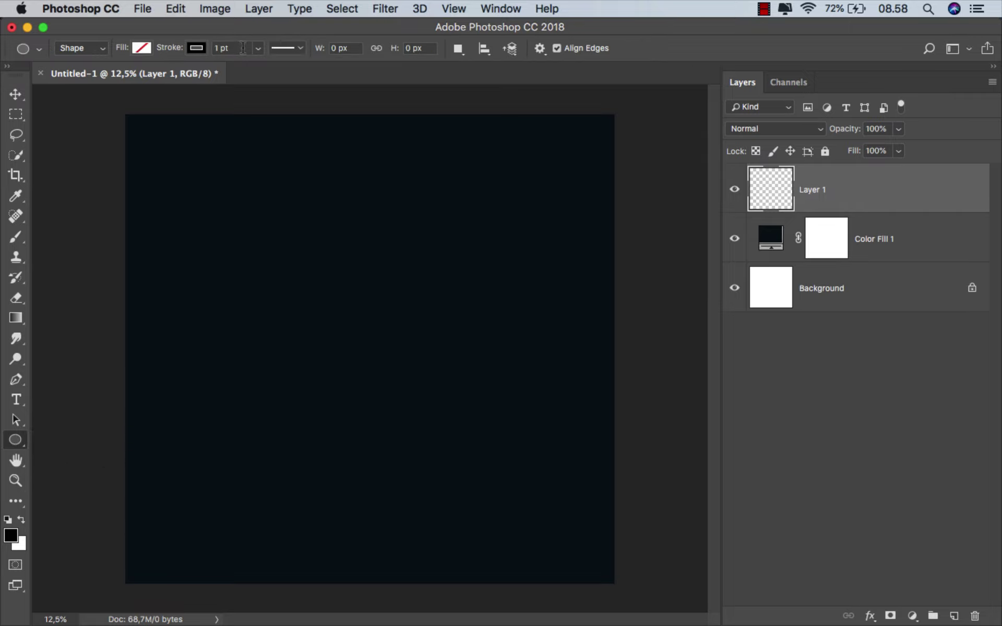
left_click(216, 47)
type("18")
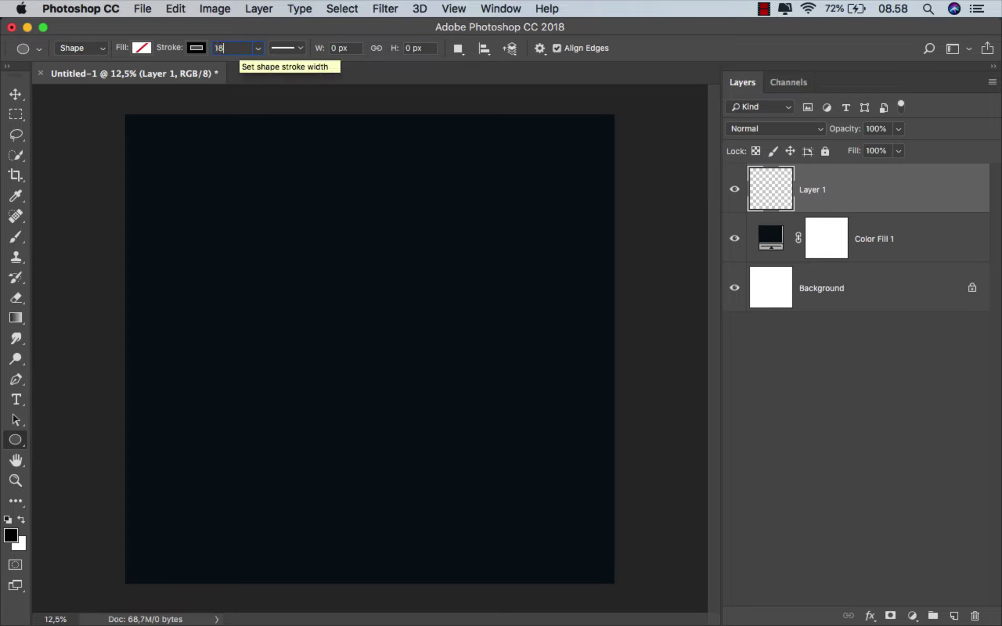
left_click(191, 50)
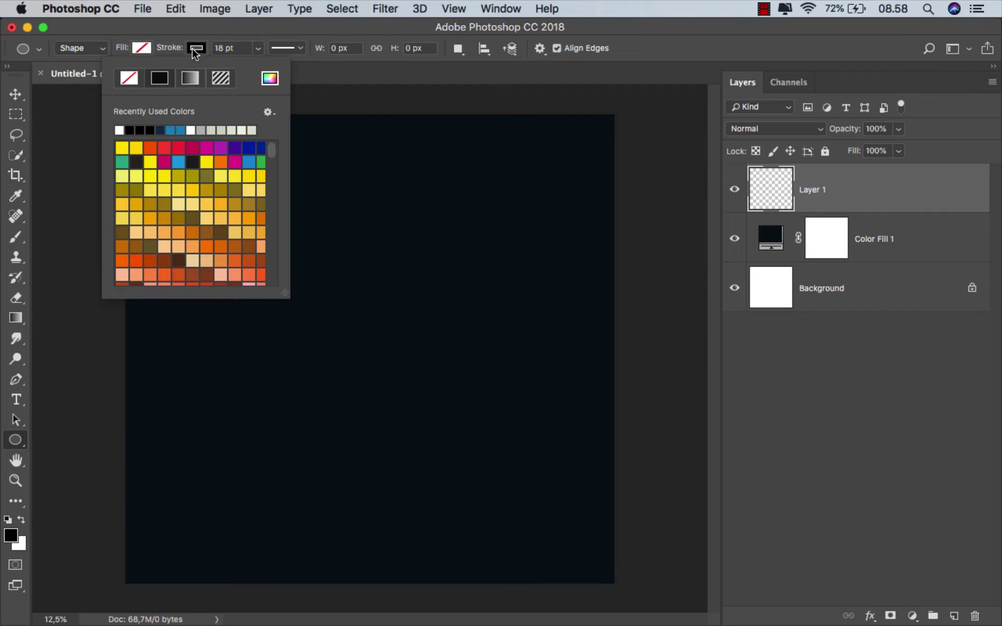
left_click(120, 129)
left_click(155, 28)
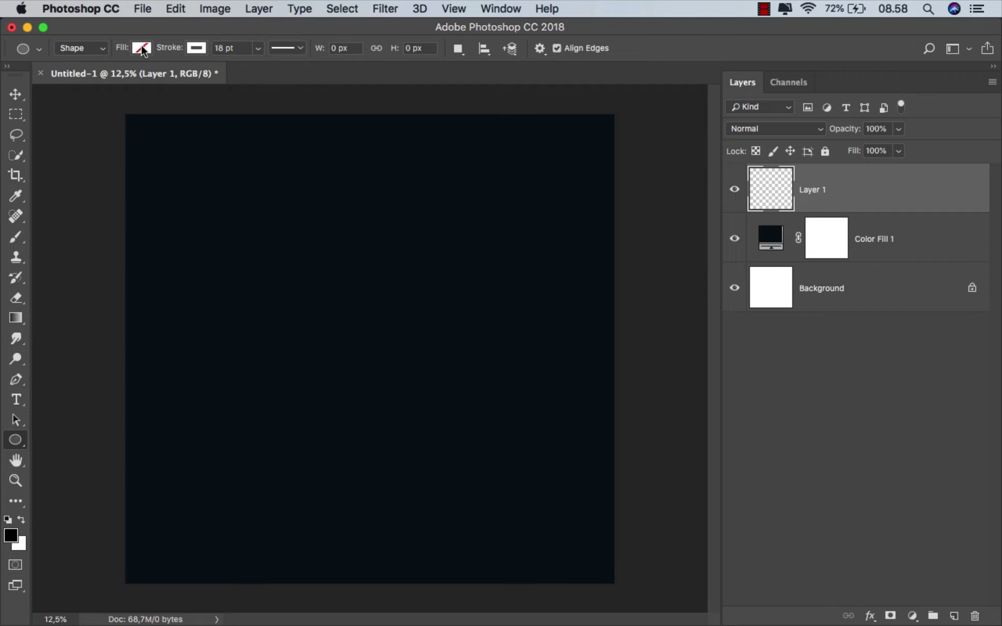
left_click(141, 47)
left_click(159, 26)
Step: Draw a large white circle and move it to the canvas centre
left_click_drag(222, 221, 539, 511)
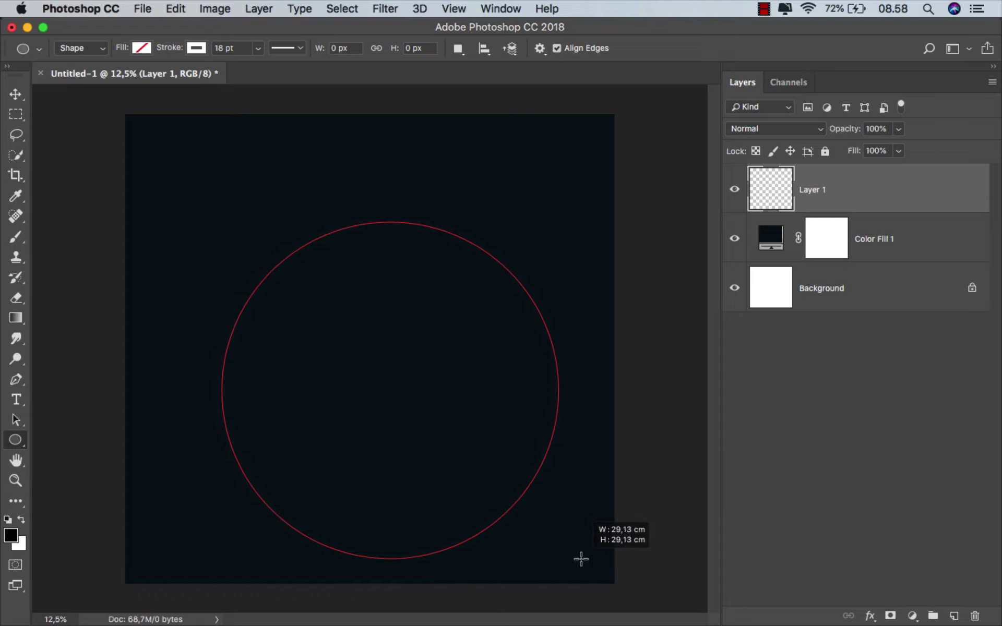
left_click_drag(540, 512, 580, 557)
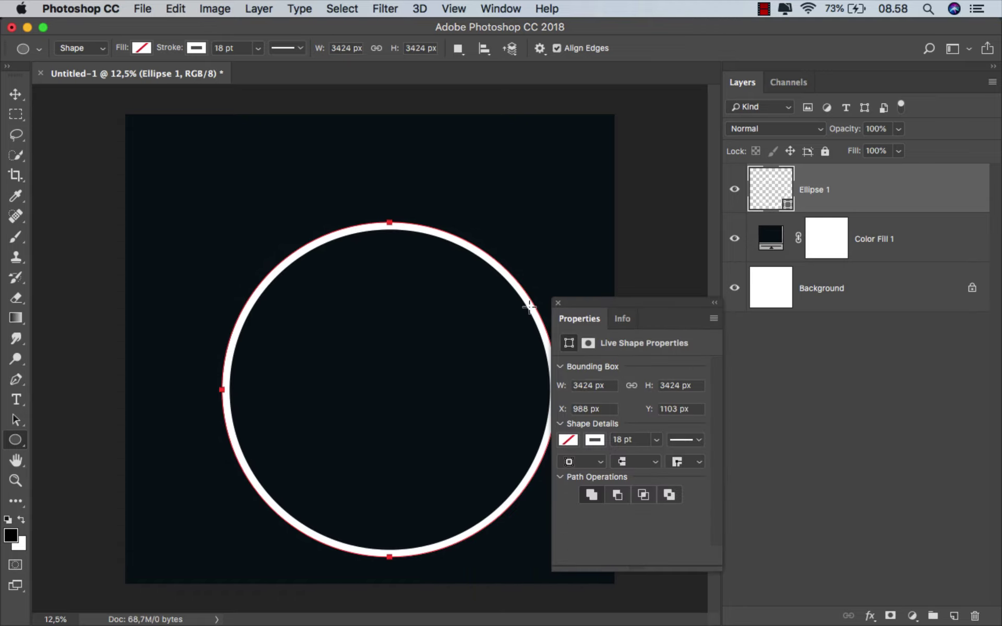
left_click(559, 301)
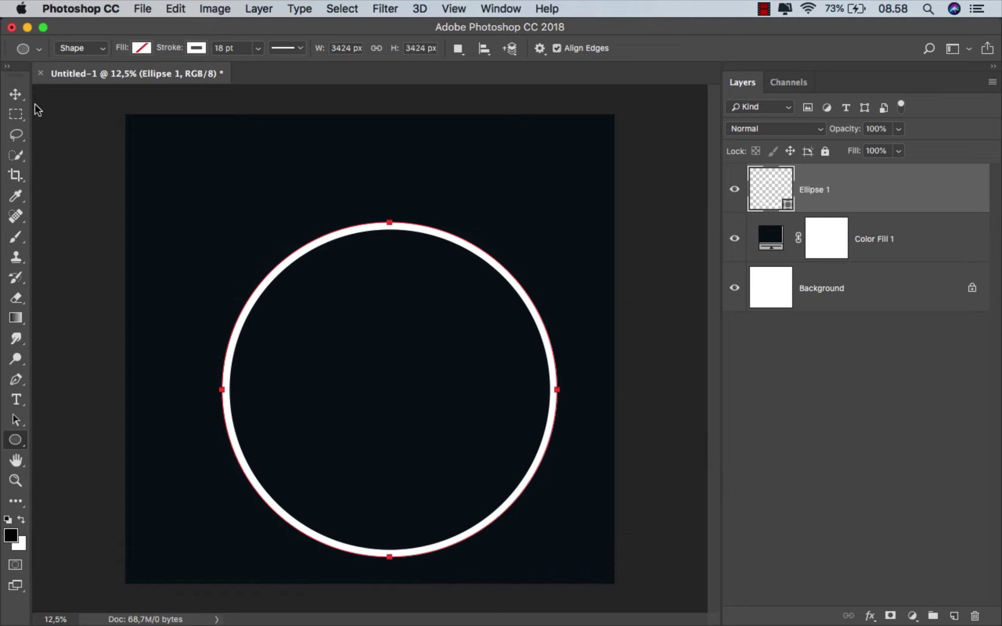
key("v")
left_click_drag(368, 280, 351, 238)
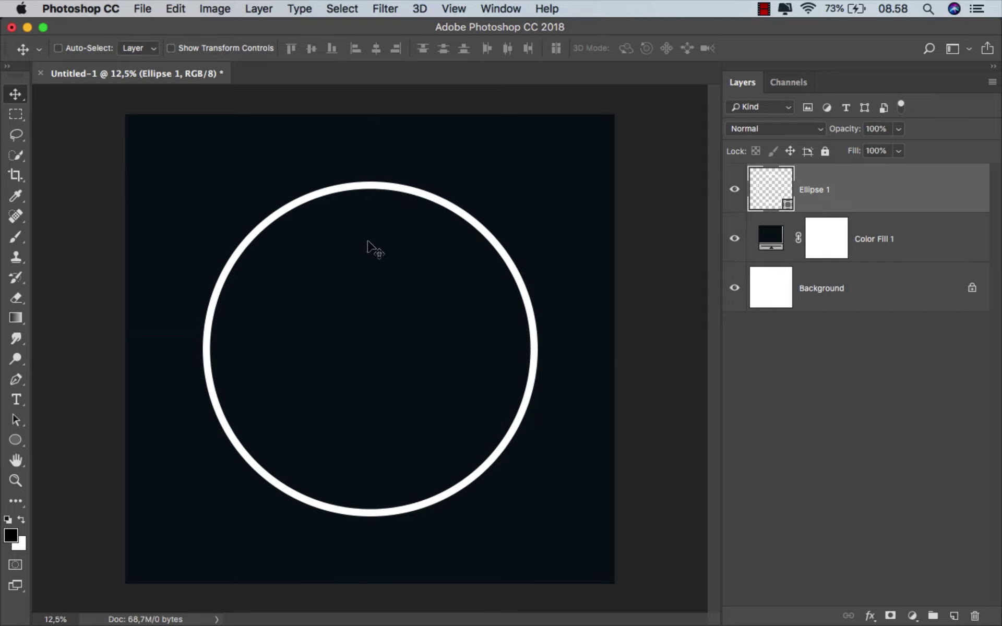
Step: Enlarge the circle to 110.57% around its centre
key("ctrl+t")
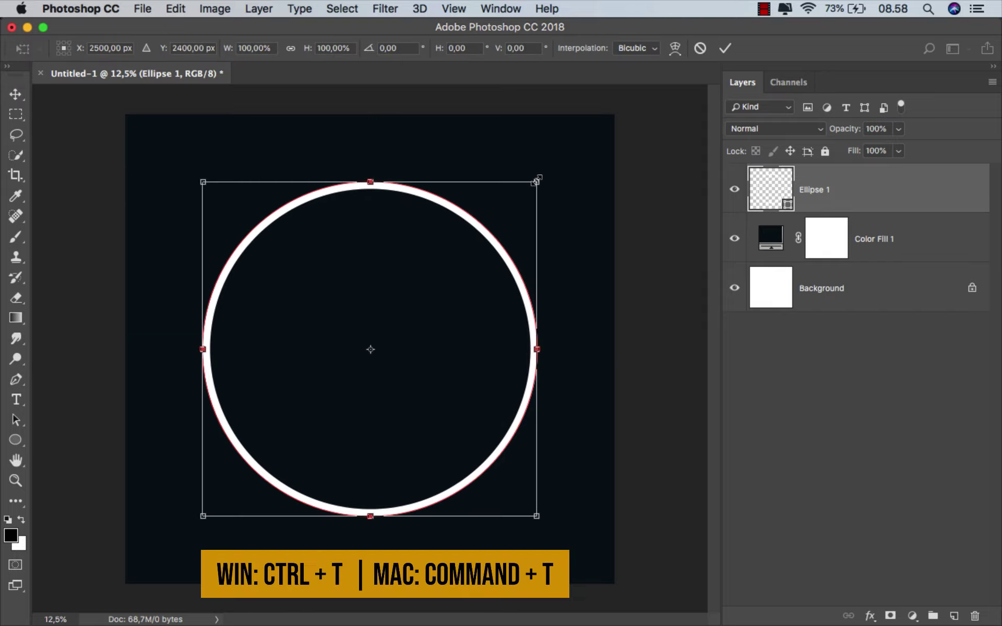
mouse_move(537, 180)
left_mouse_down()
mouse_move(559, 155)
mouse_move(547, 155)
left_mouse_up()
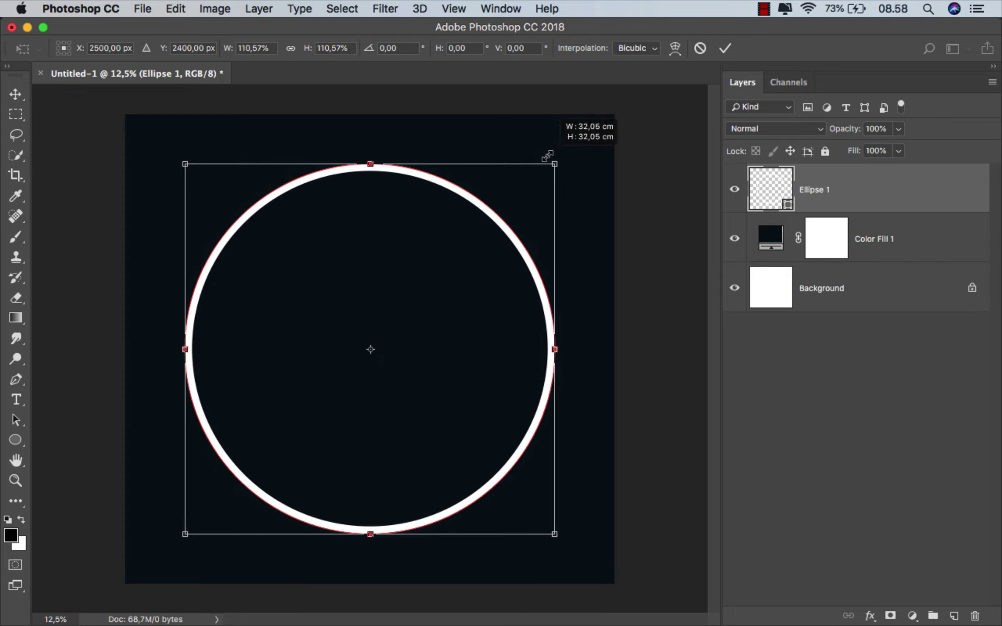
left_click_drag(547, 155, 547, 155)
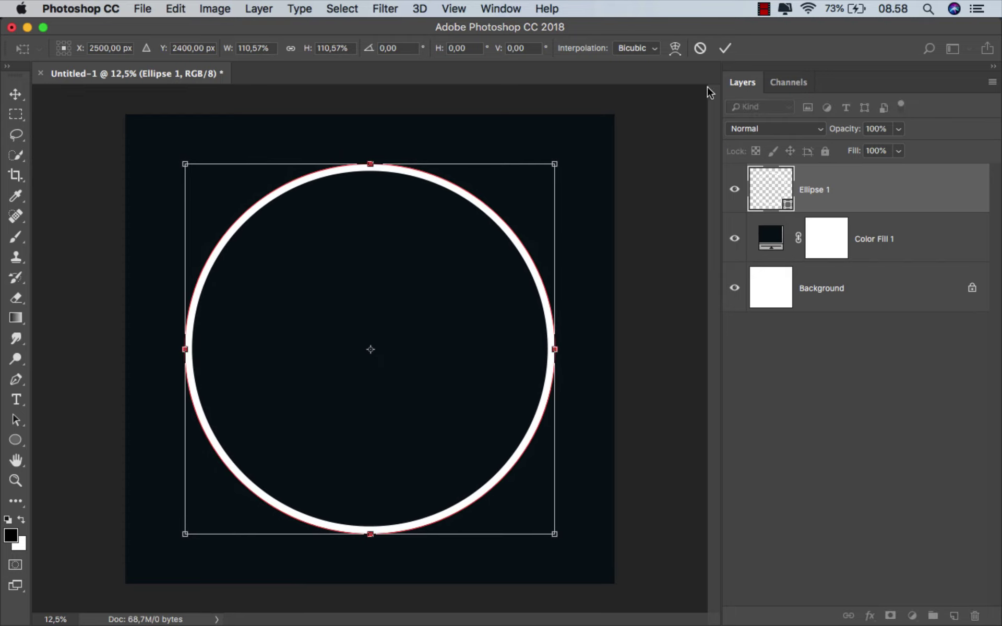
left_click(725, 48)
Step: Apply an Outer Glow to Ellipse 1 in #00a8ff at 100% opacity and 120 px size
right_click(865, 198)
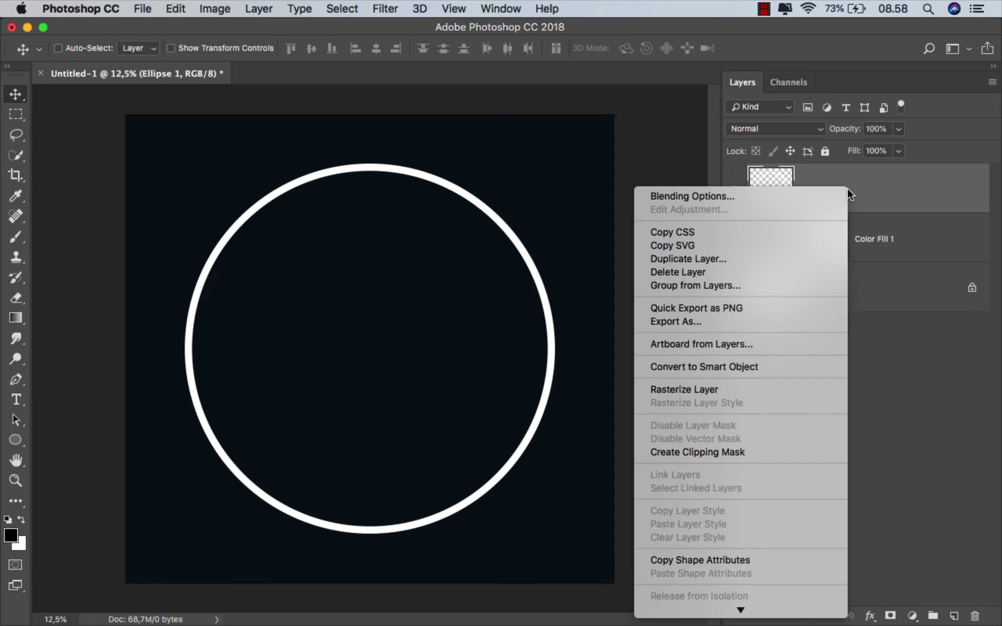
left_click(797, 196)
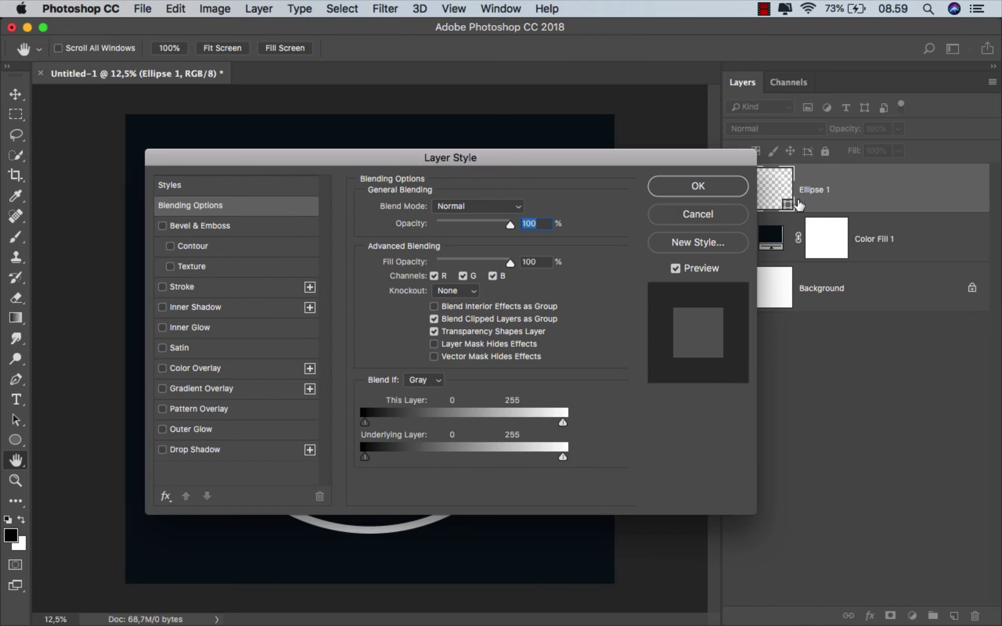
left_click(197, 430)
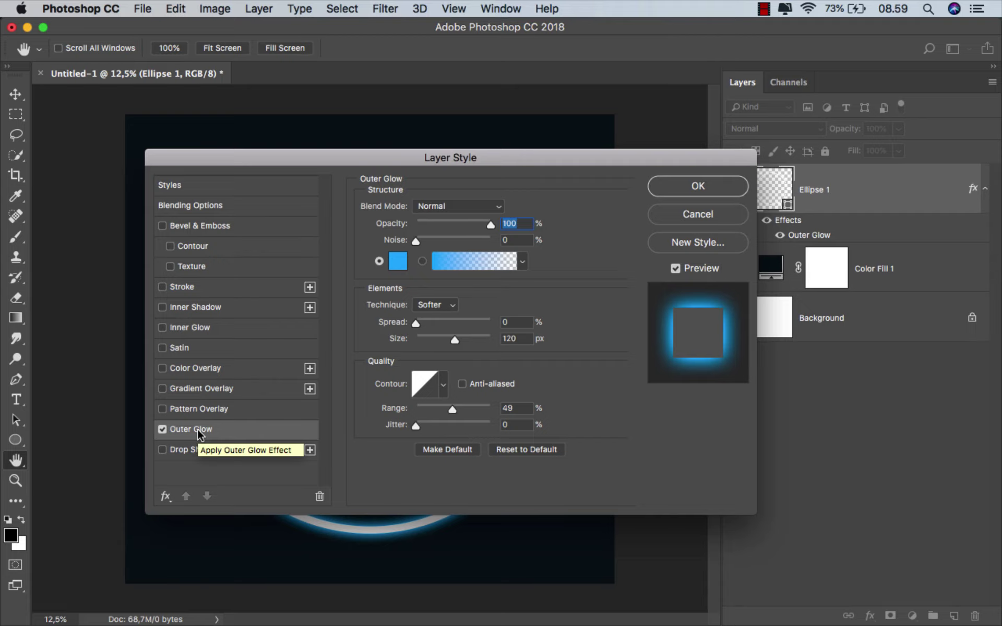
mouse_move(273, 162)
left_mouse_down()
mouse_move(595, 167)
mouse_move(533, 177)
left_mouse_up()
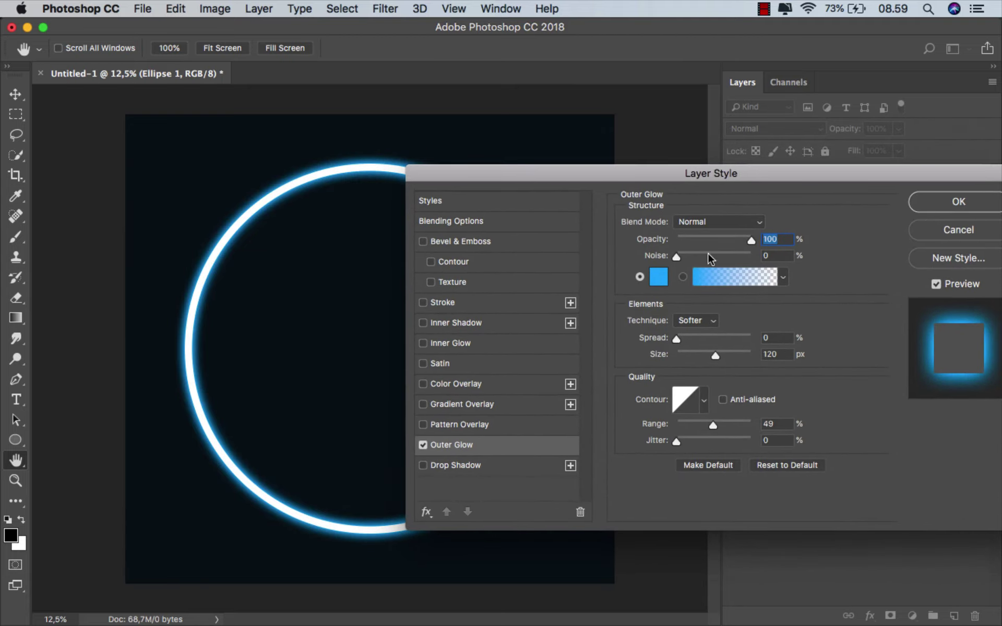
left_click(659, 279)
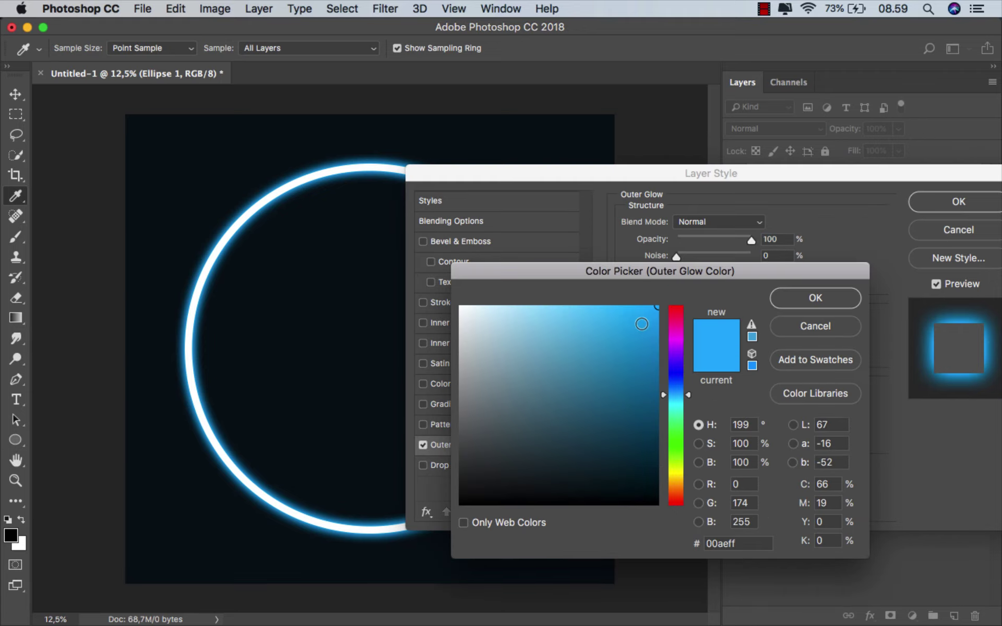
left_click_drag(683, 399, 687, 398)
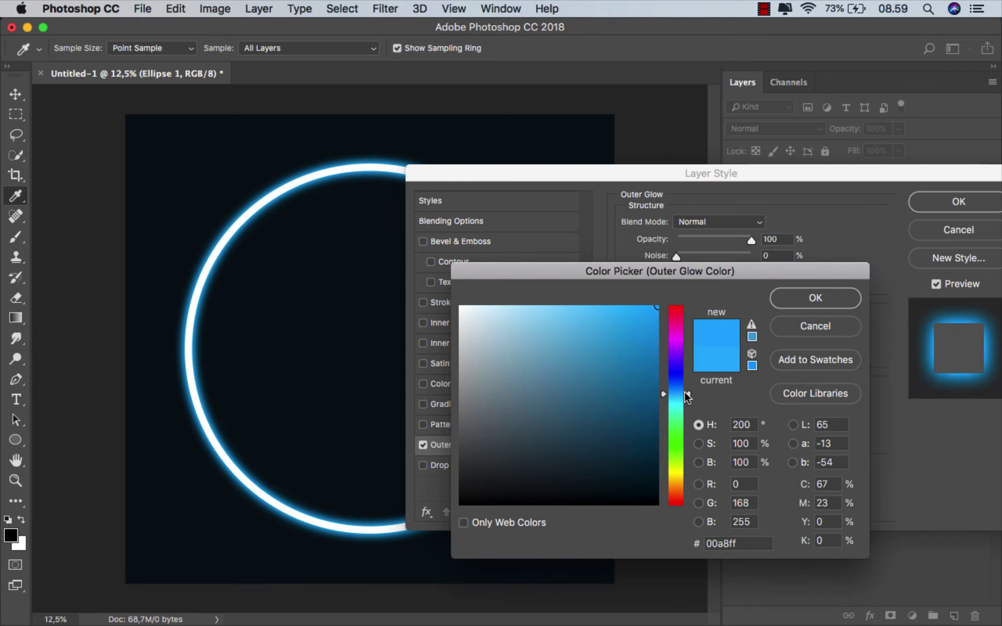
left_click(799, 304)
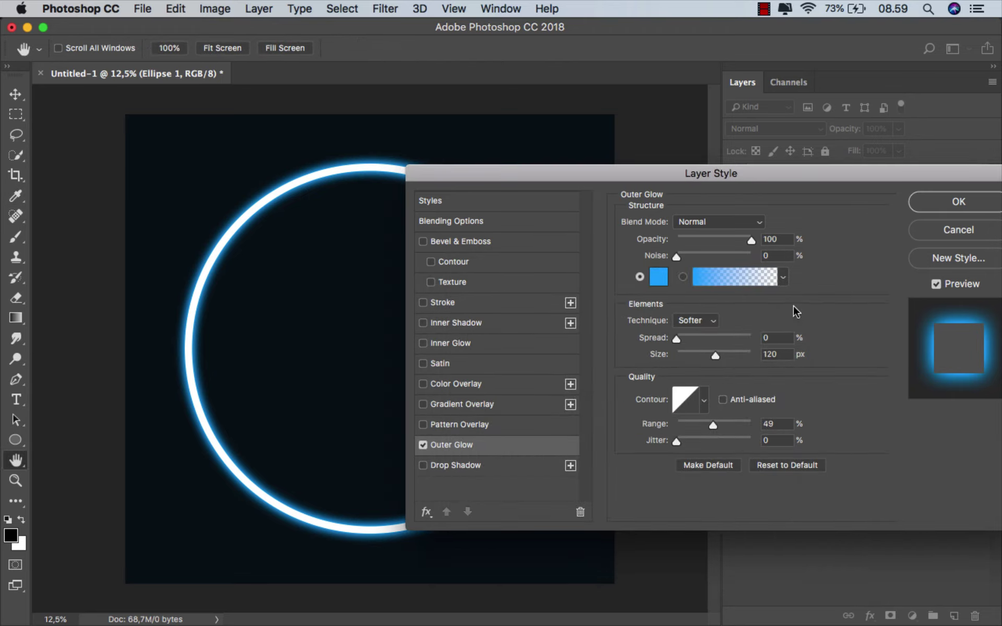
left_click(716, 358)
left_click(927, 203)
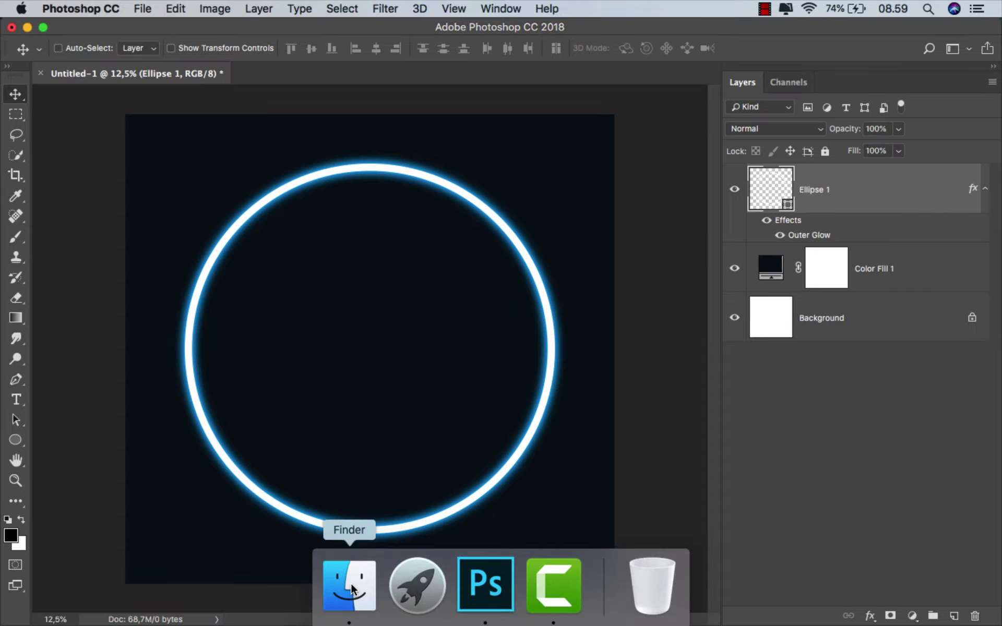
Step: Place the mitch-harris concrete photo and resize it into a floor strip along the canvas bottom
left_click(350, 587)
mouse_move(167, 116)
left_mouse_down()
mouse_move(319, 553)
mouse_move(316, 492)
left_mouse_up()
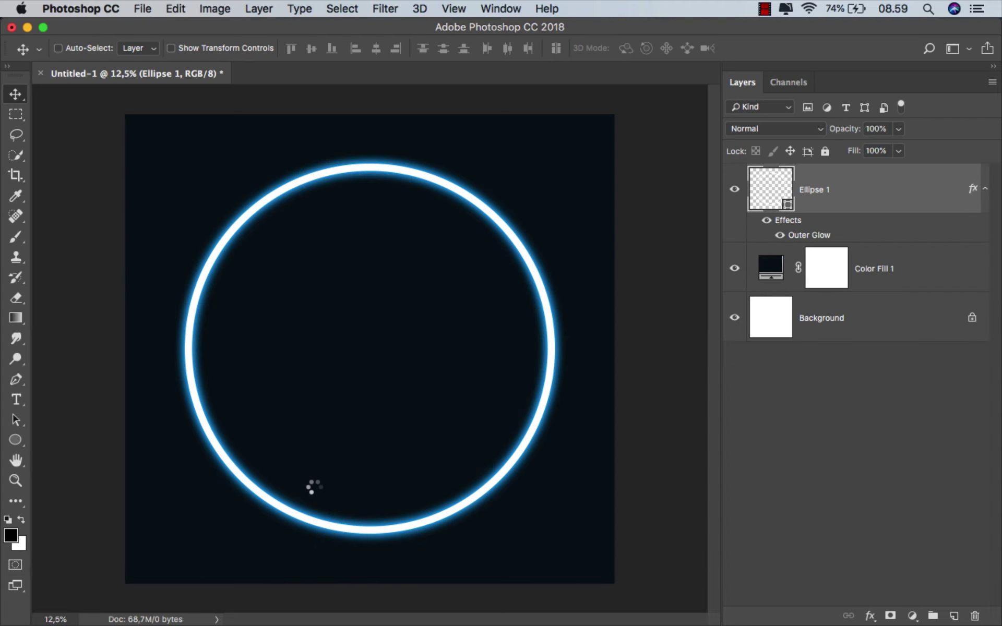
left_click_drag(360, 282, 359, 350)
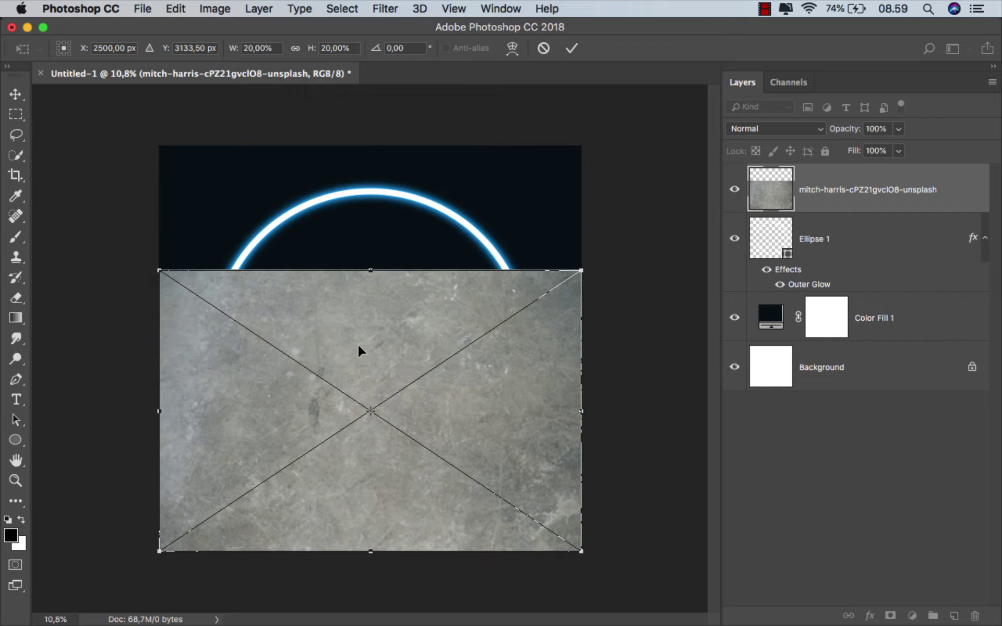
left_click_drag(375, 268, 385, 468)
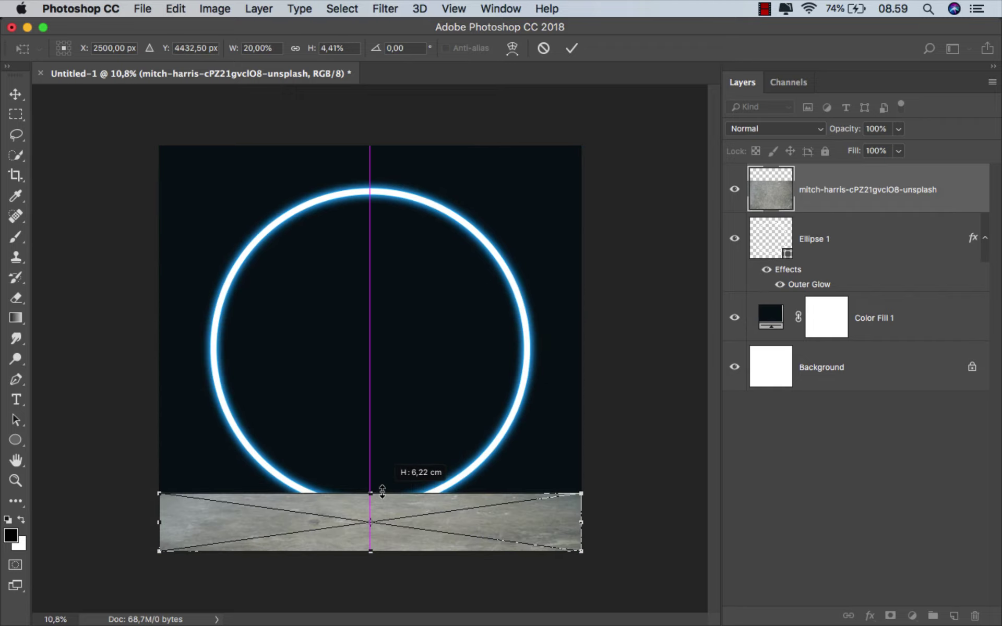
left_click_drag(385, 468, 387, 415)
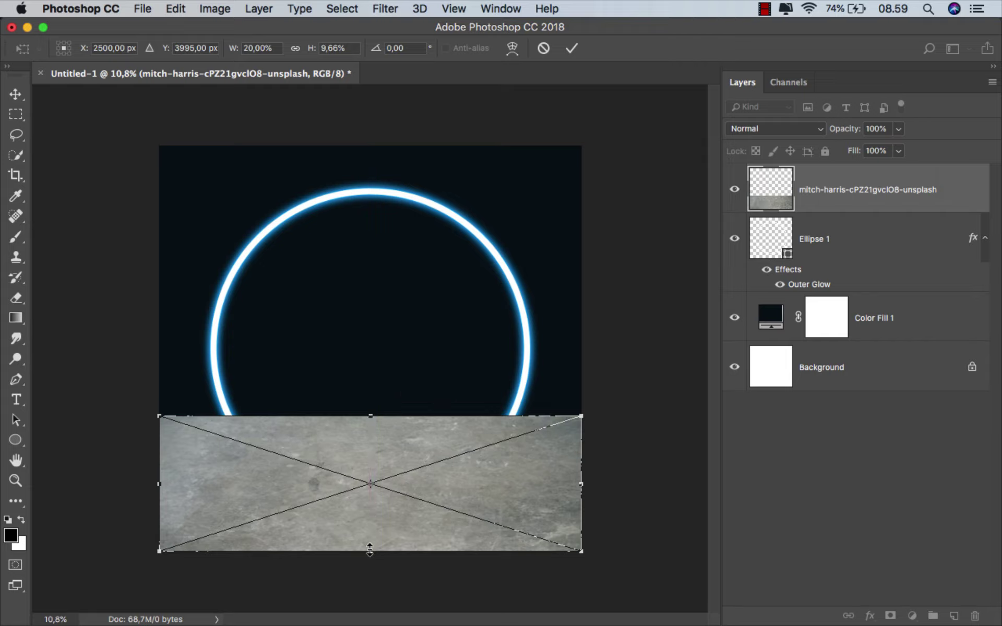
left_click_drag(369, 549, 371, 574)
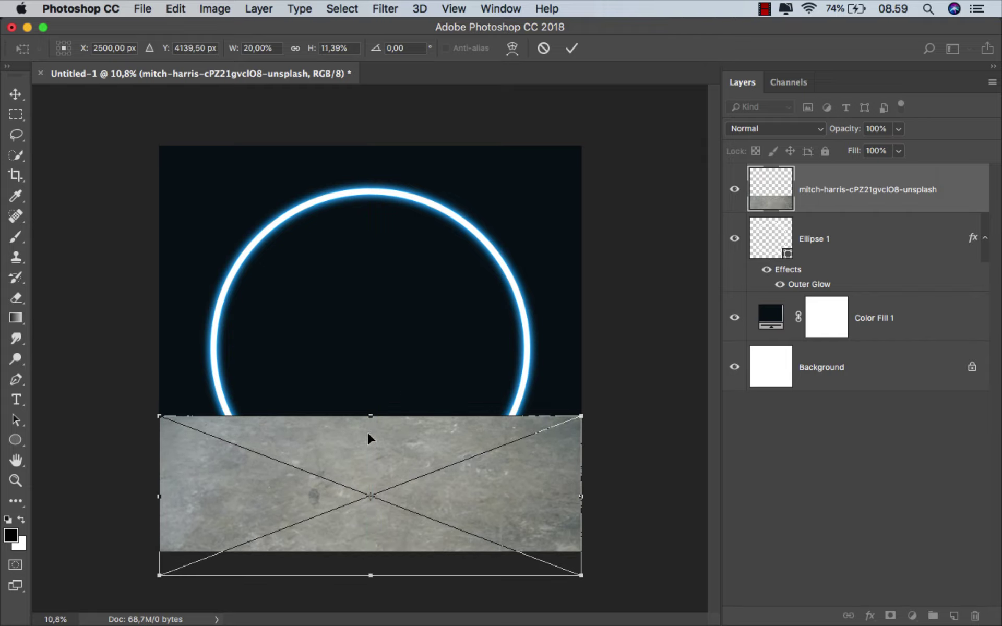
left_click_drag(371, 416, 371, 444)
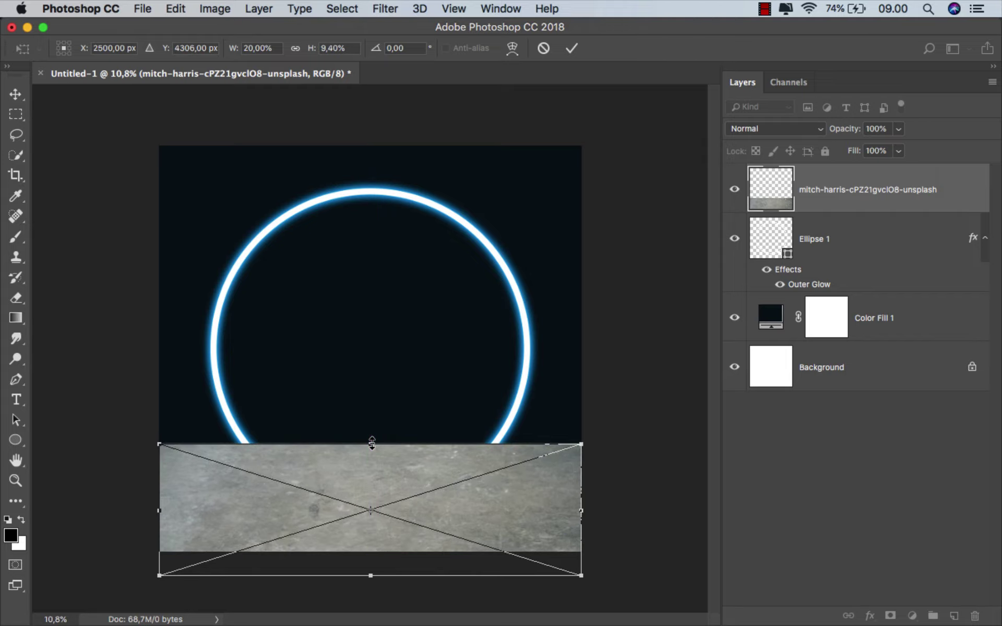
left_click(572, 48)
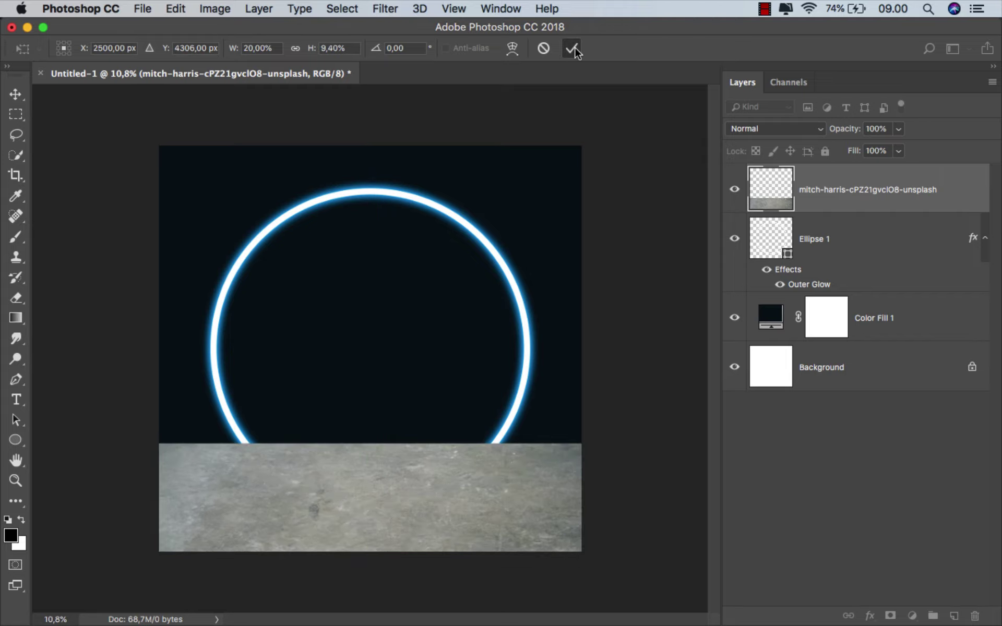
left_click(844, 244)
Step: Scale the Ellipse 1 ring down to 89.22%, keeping it centred
key("ctrl+t")
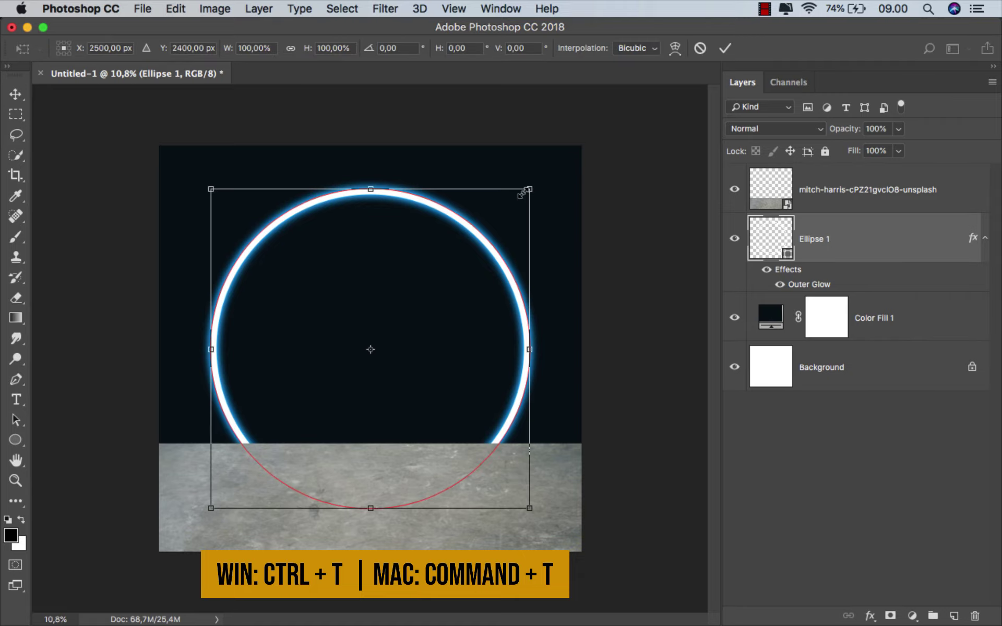
left_click_drag(522, 192, 514, 207)
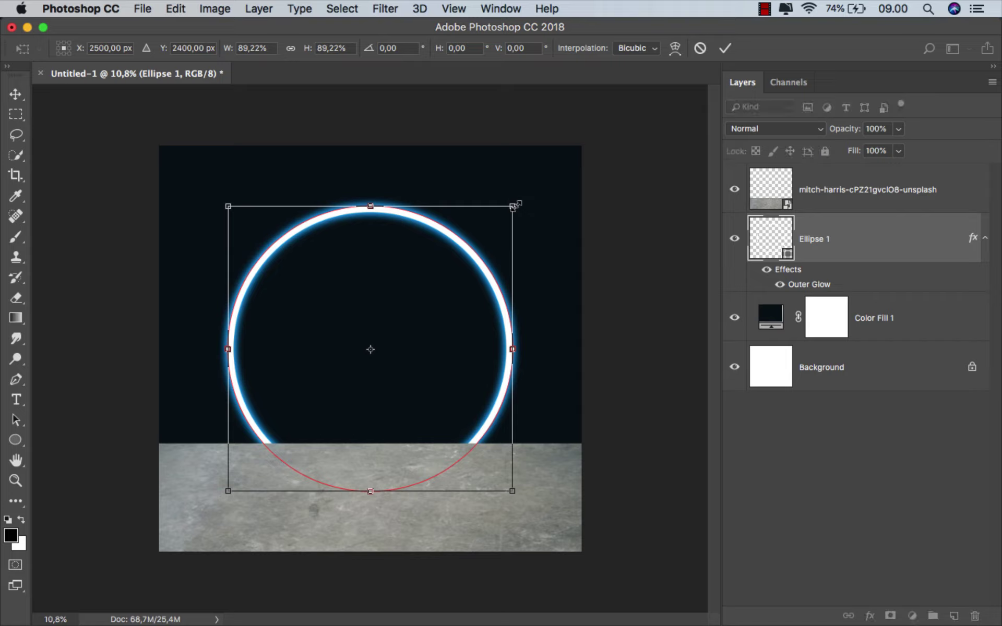
left_click(725, 48)
left_click(346, 264)
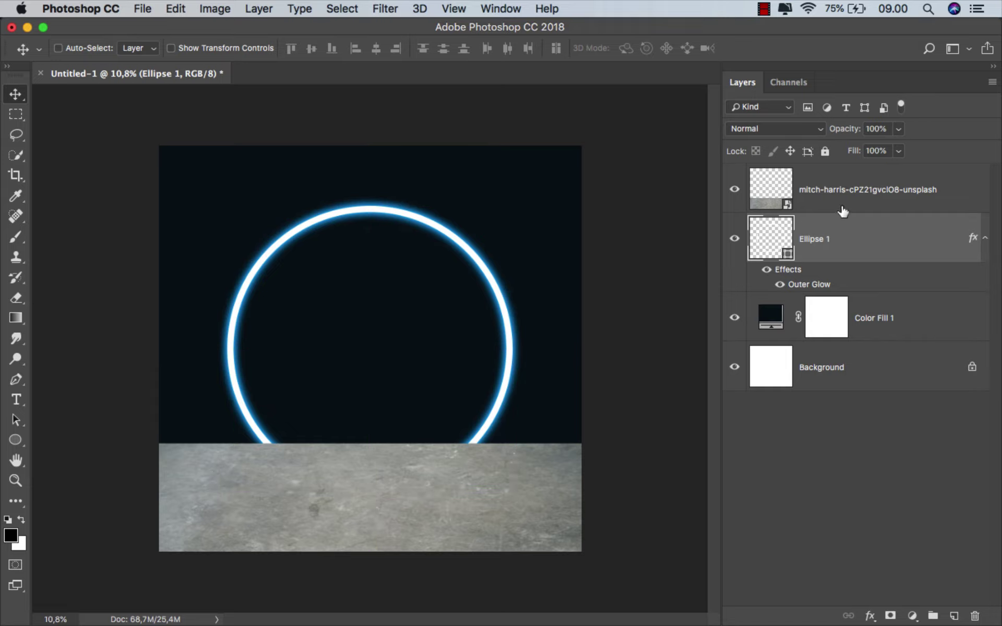
left_click(845, 188)
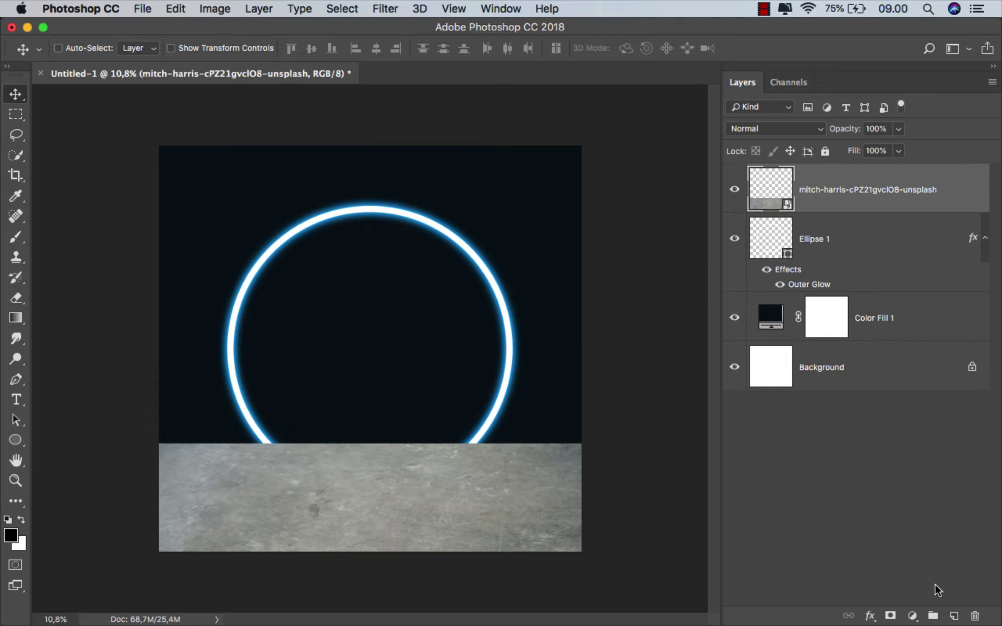
Step: Add a new empty layer clipped to the concrete texture
left_click(954, 616)
right_click(847, 190)
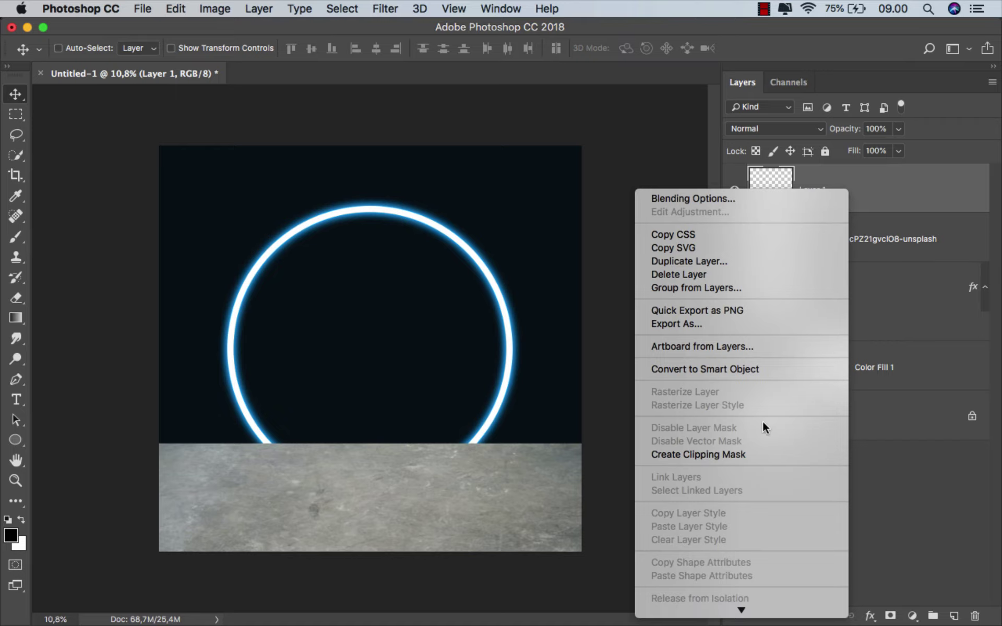
left_click(753, 454)
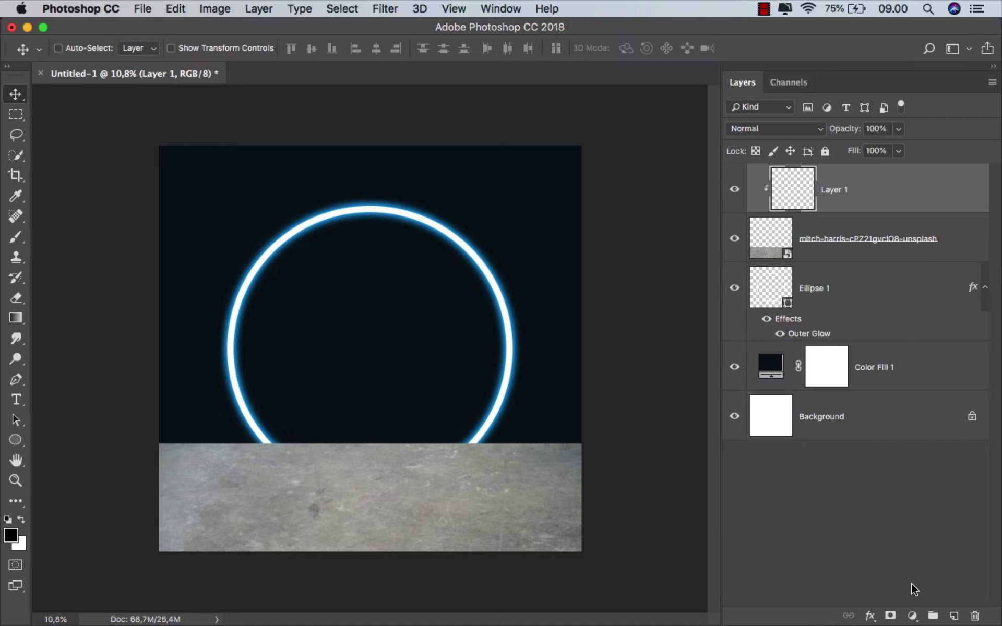
Step: Add a navy #1b3452 Solid Color fill on the floor, blended in Multiply
left_click(912, 616)
left_click(921, 319)
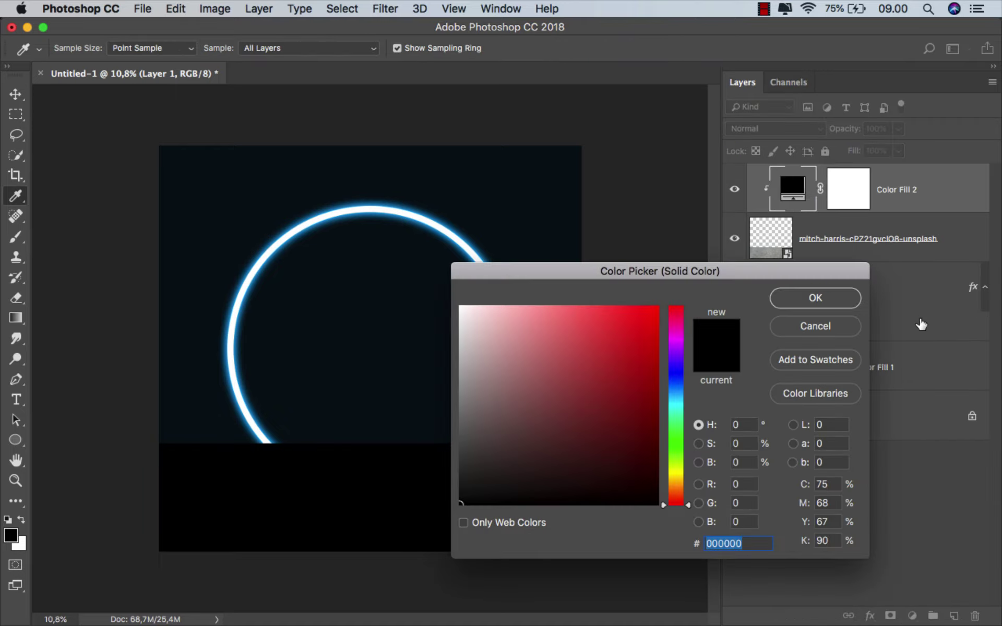
left_click(601, 455)
left_click(680, 396)
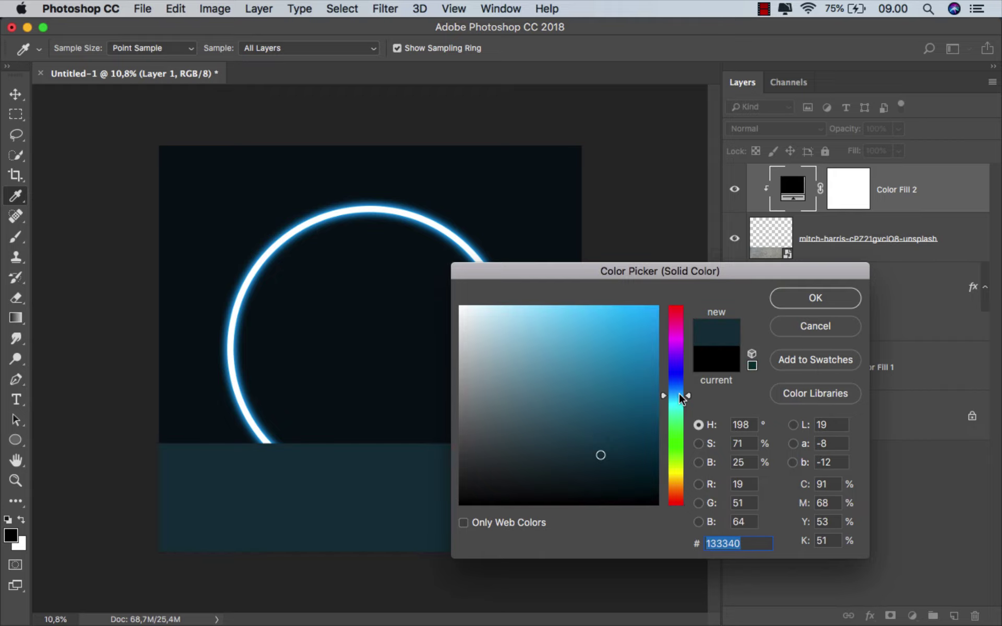
left_click_drag(679, 398, 685, 390)
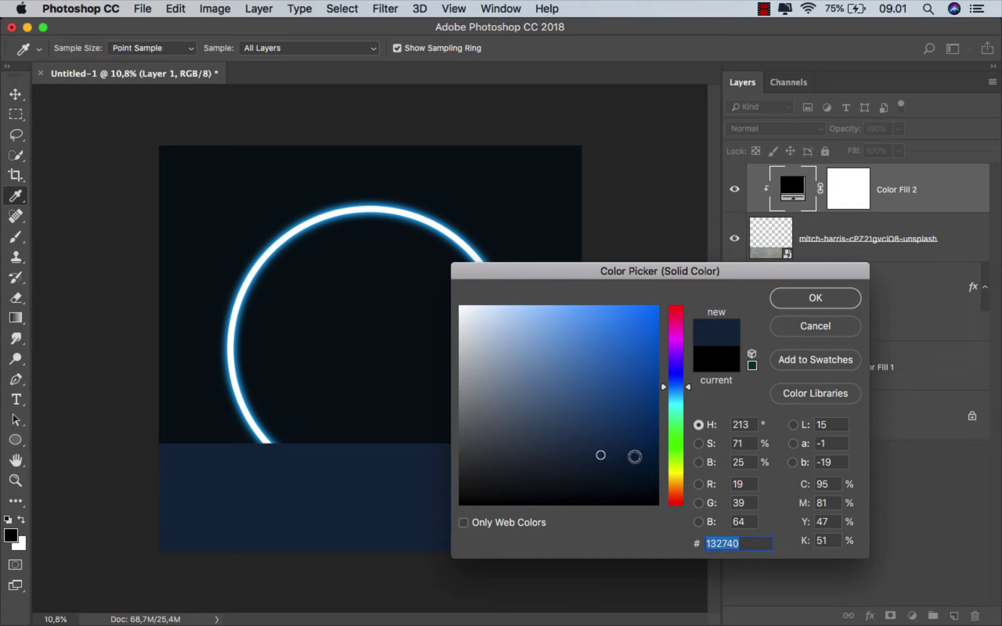
left_click(593, 438)
left_click_drag(592, 439, 592, 440)
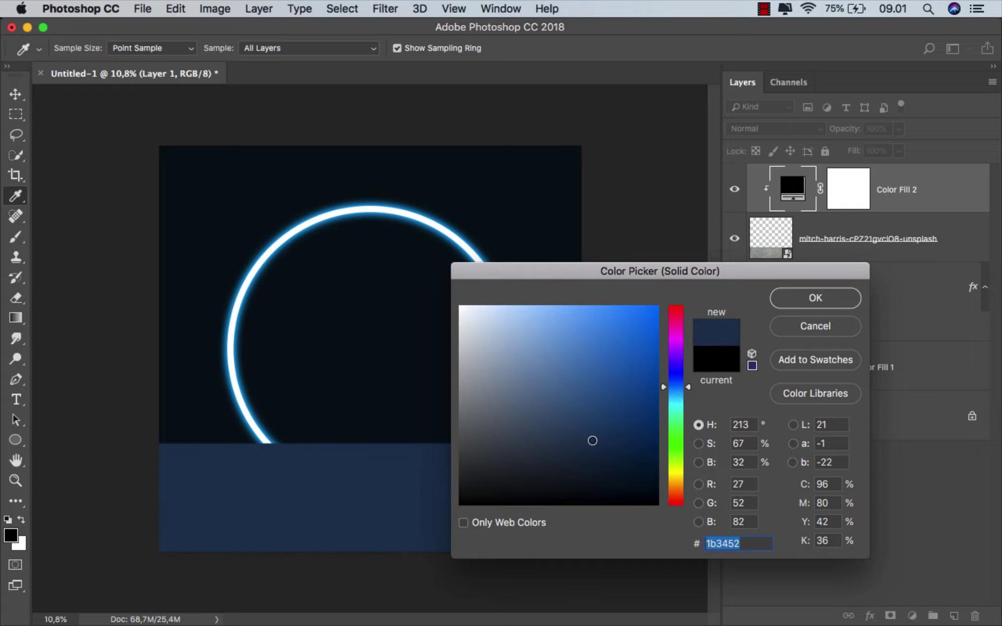
left_click(824, 298)
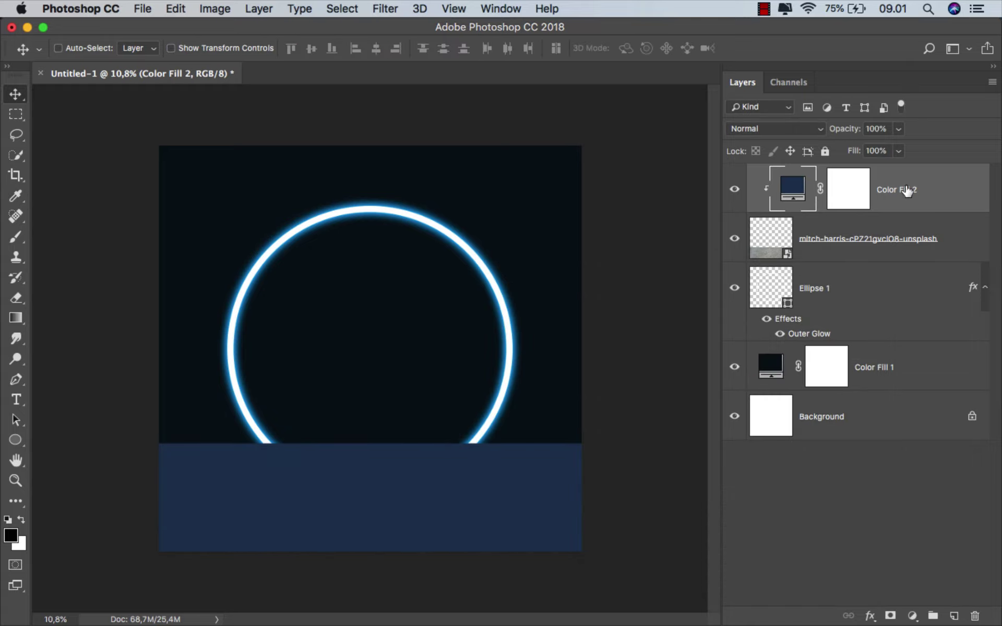
left_click(795, 129)
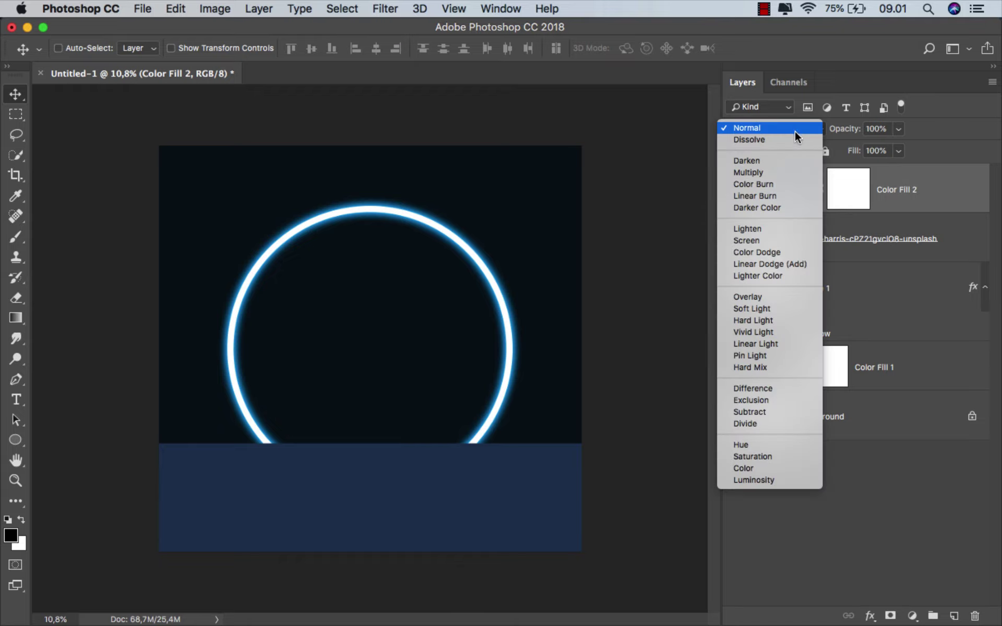
left_click(774, 172)
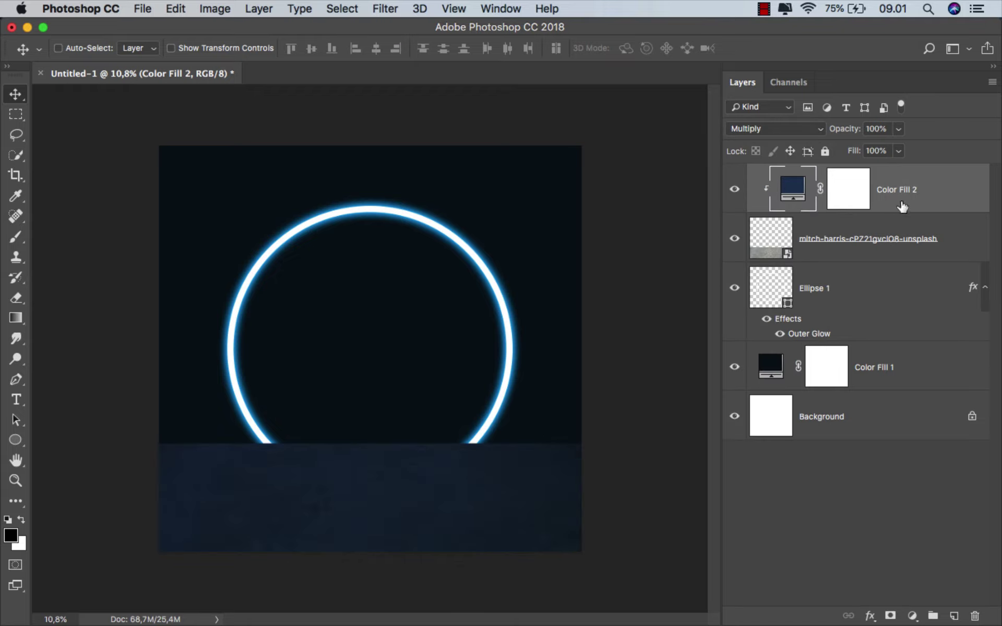
left_click(890, 245)
Step: Shade the floor's bottom corners and lower edge with black gradients at 30% opacity
left_click(954, 615)
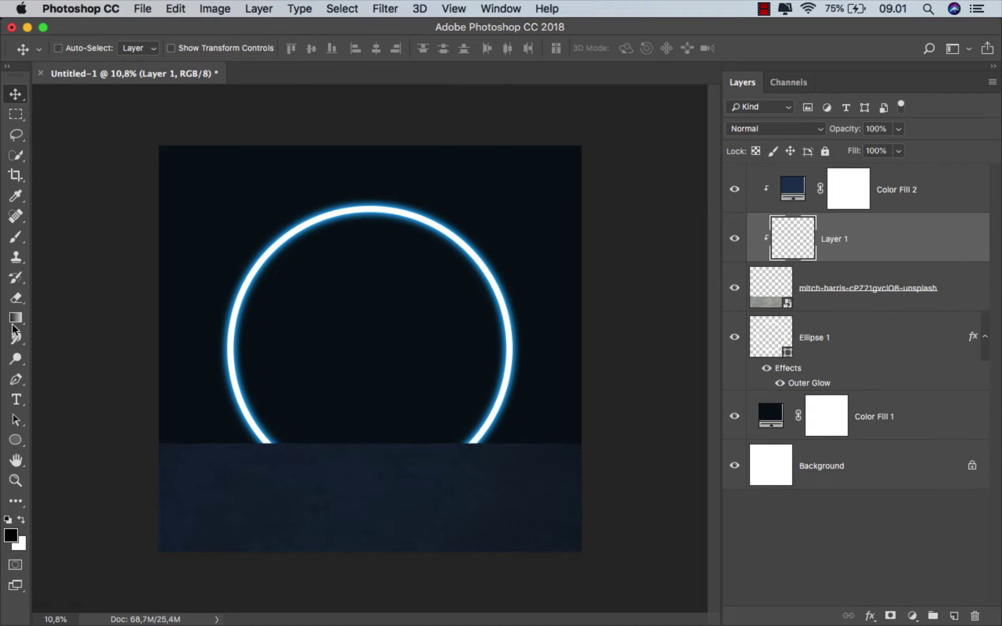
left_click_drag(16, 317, 57, 314)
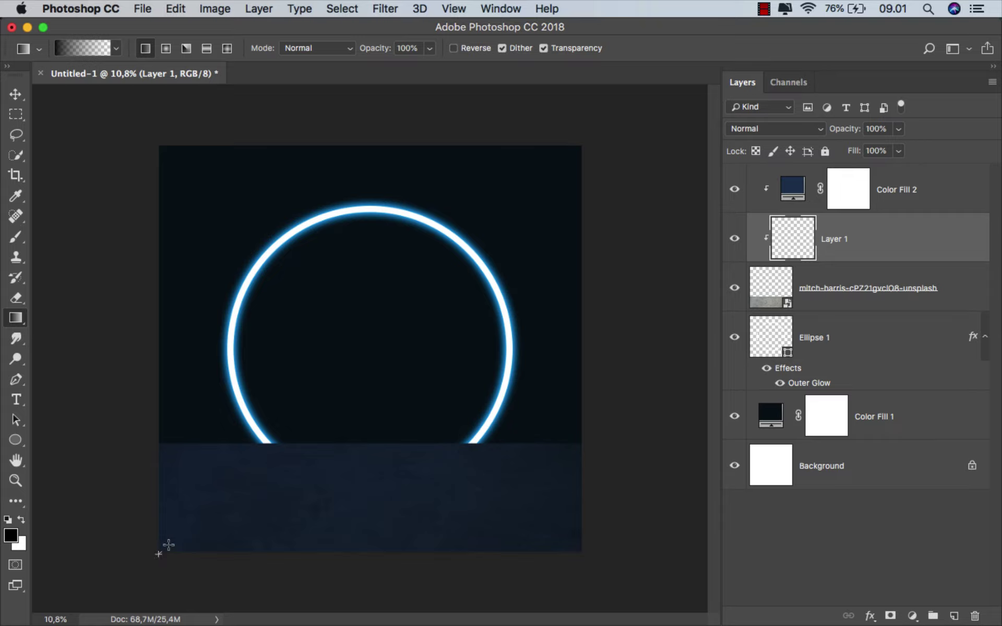
left_click_drag(169, 545, 267, 449)
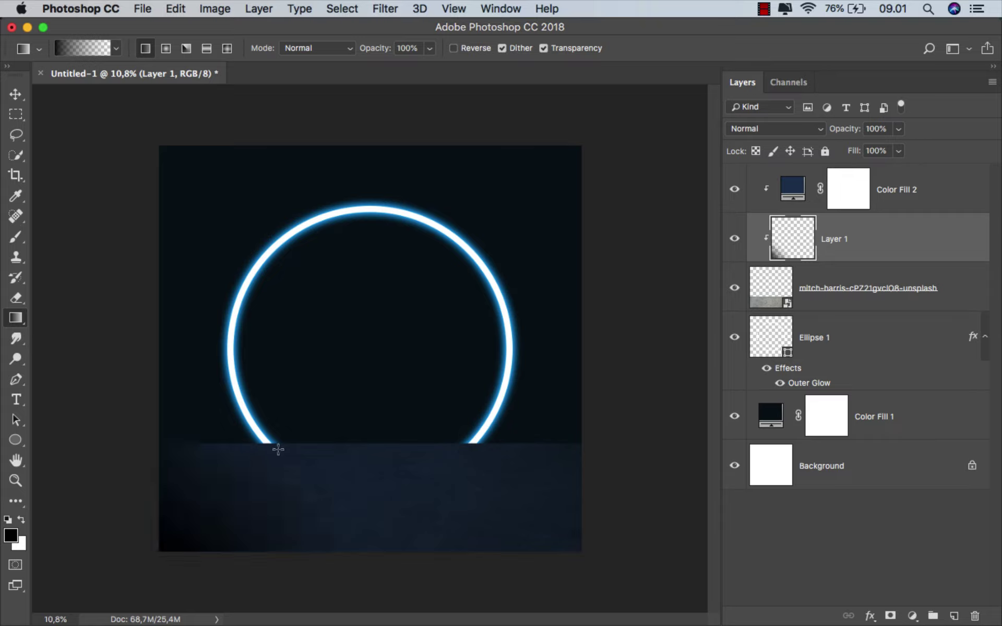
left_click_drag(582, 553, 476, 446)
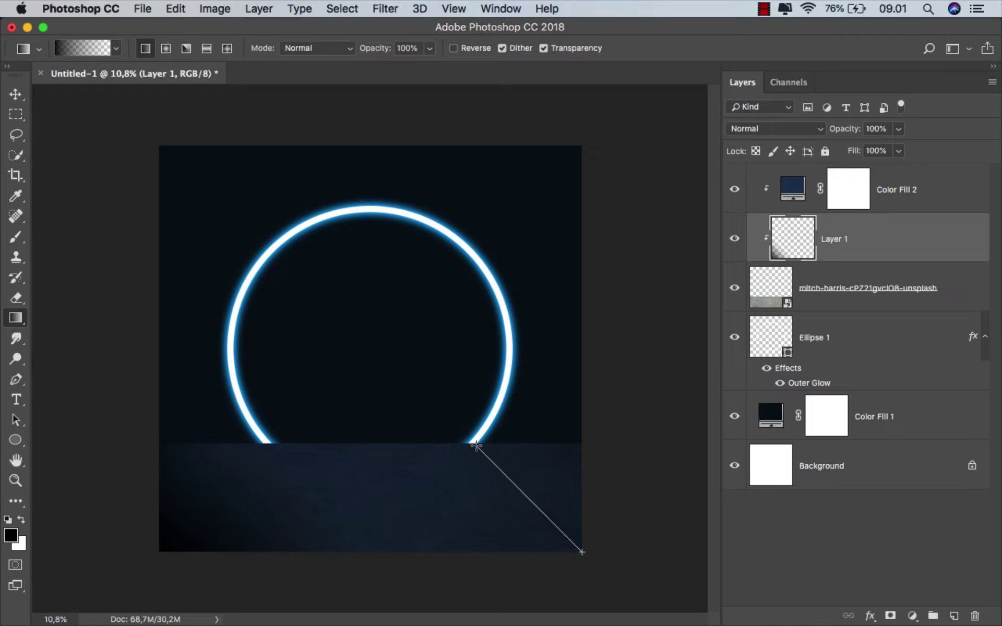
left_click_drag(372, 547, 370, 462)
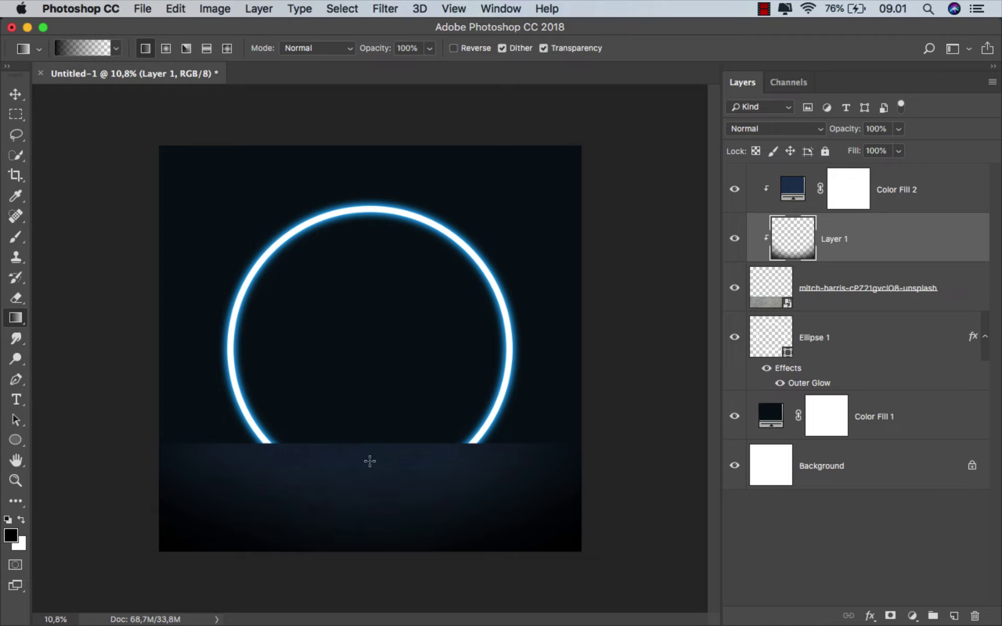
left_click(899, 129)
left_click_drag(898, 146, 847, 150)
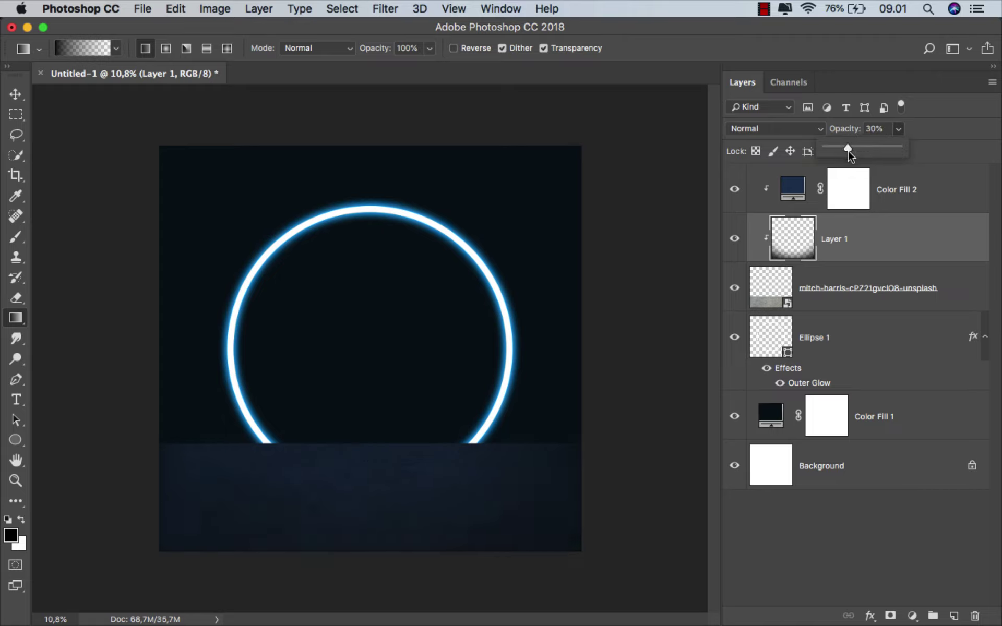
left_click(867, 226)
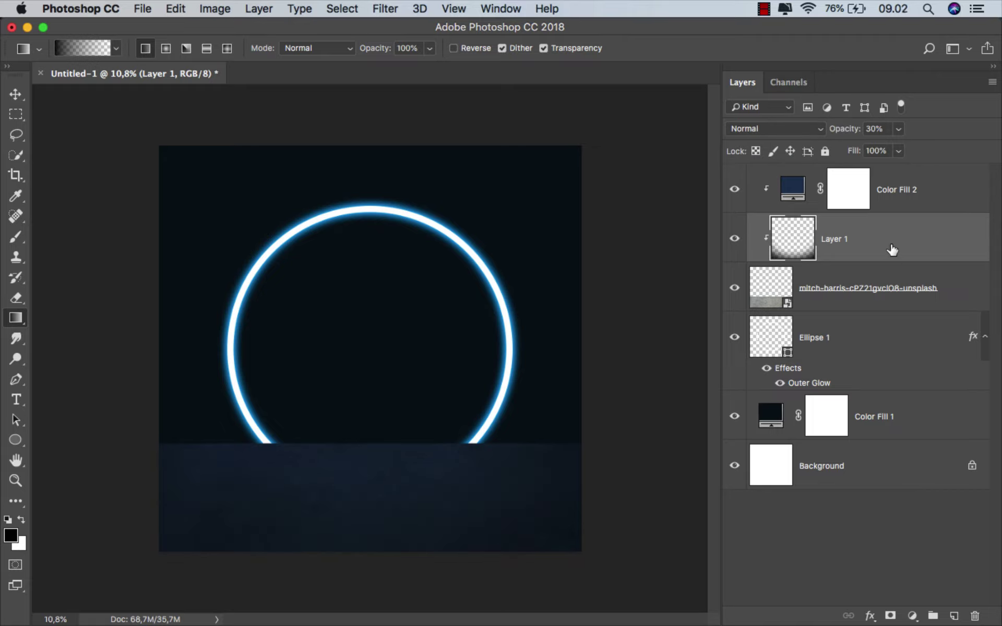
Step: Add a navy blue Color Fill 3 layer above the background, with its mask inverted to black
left_click(898, 413)
left_click(911, 615)
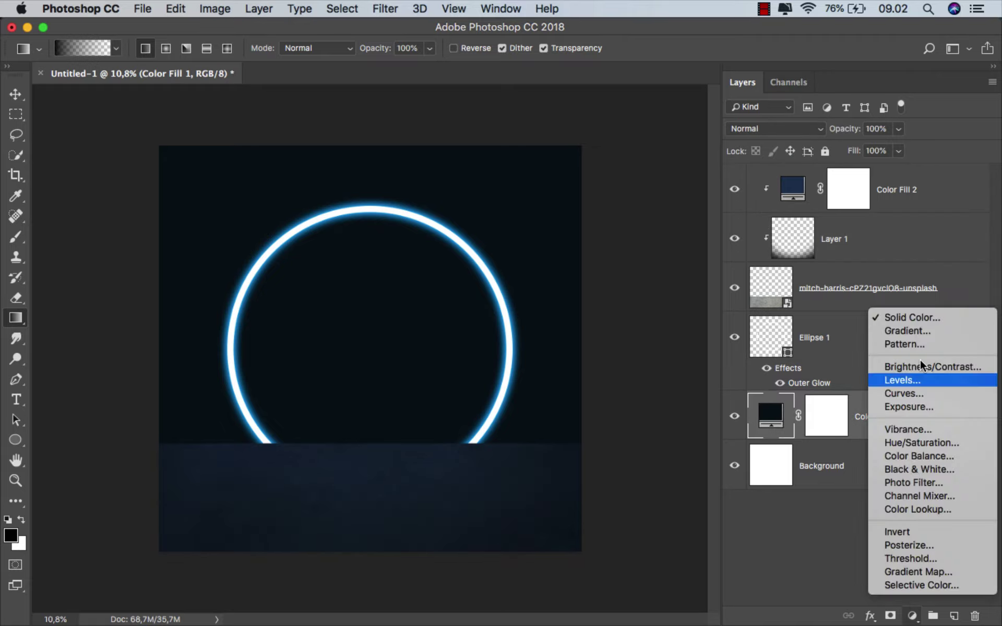
left_click(921, 323)
left_click_drag(639, 416, 621, 424)
left_click(678, 388)
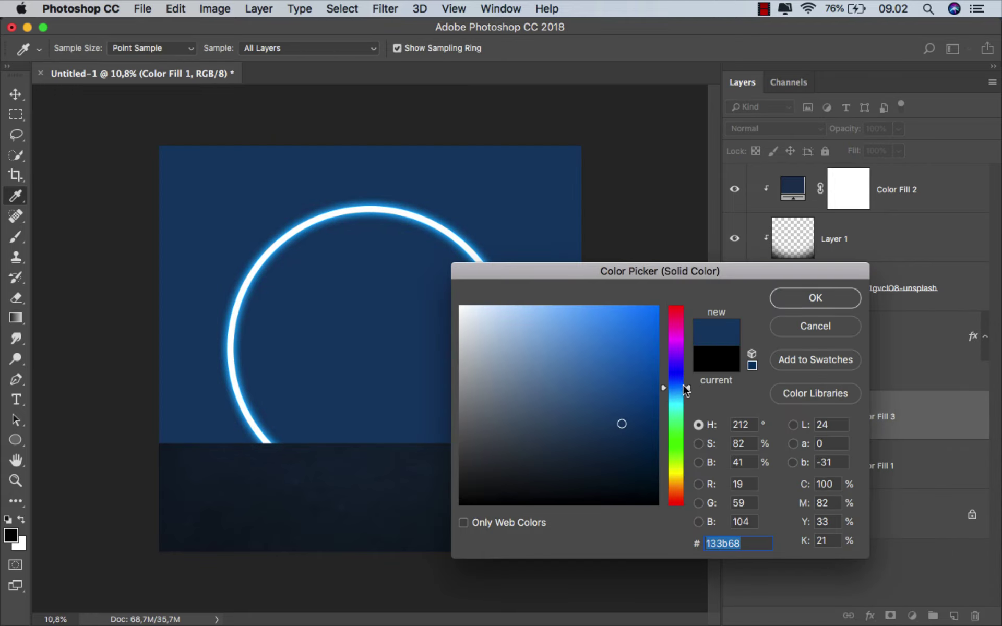
left_click_drag(684, 386, 687, 384)
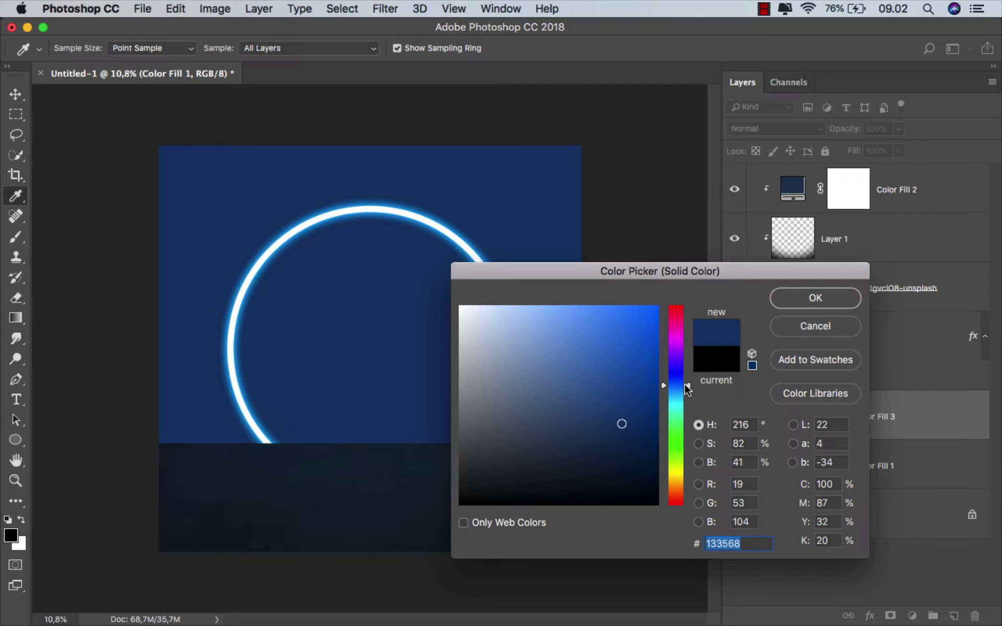
left_click(796, 299)
left_click(829, 419)
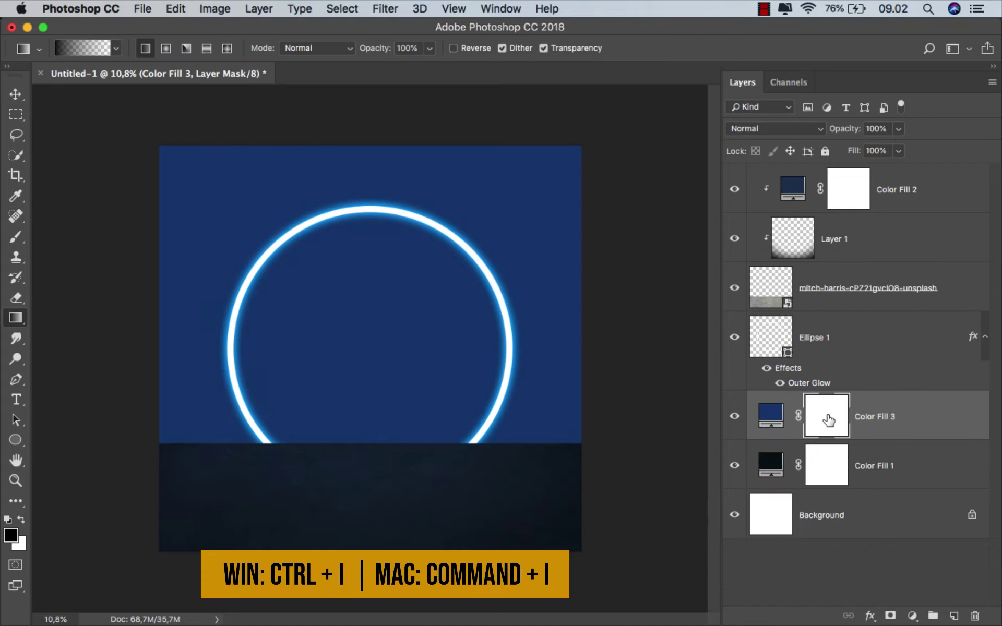
key("cmd+i")
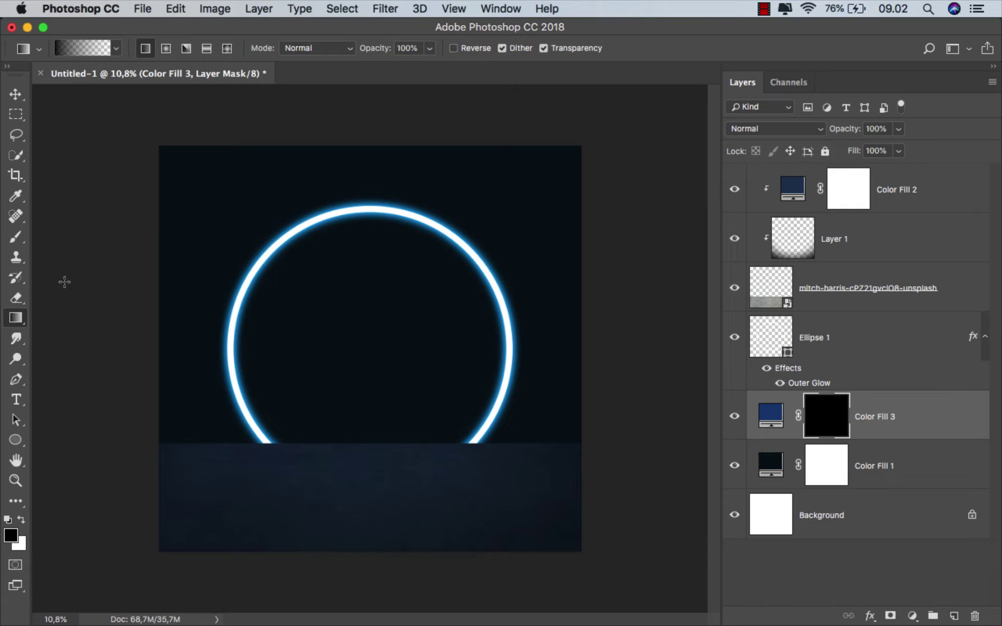
Step: Set the Brush Tool to the 1100 cloud preset at 17% opacity and 1656 px size
left_click(16, 239)
left_click(46, 233)
right_click(269, 248)
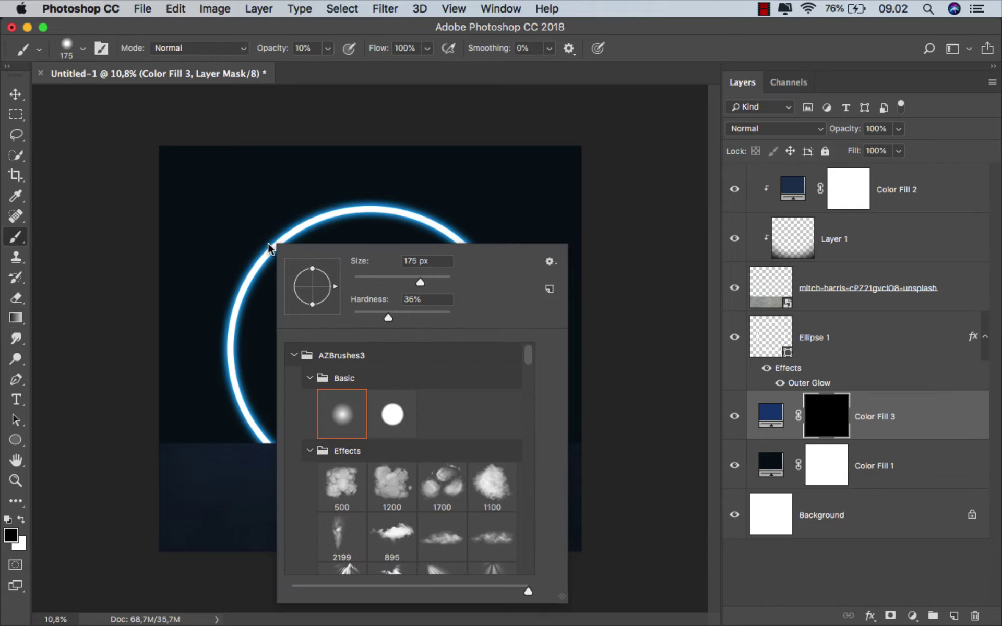
left_click(478, 473)
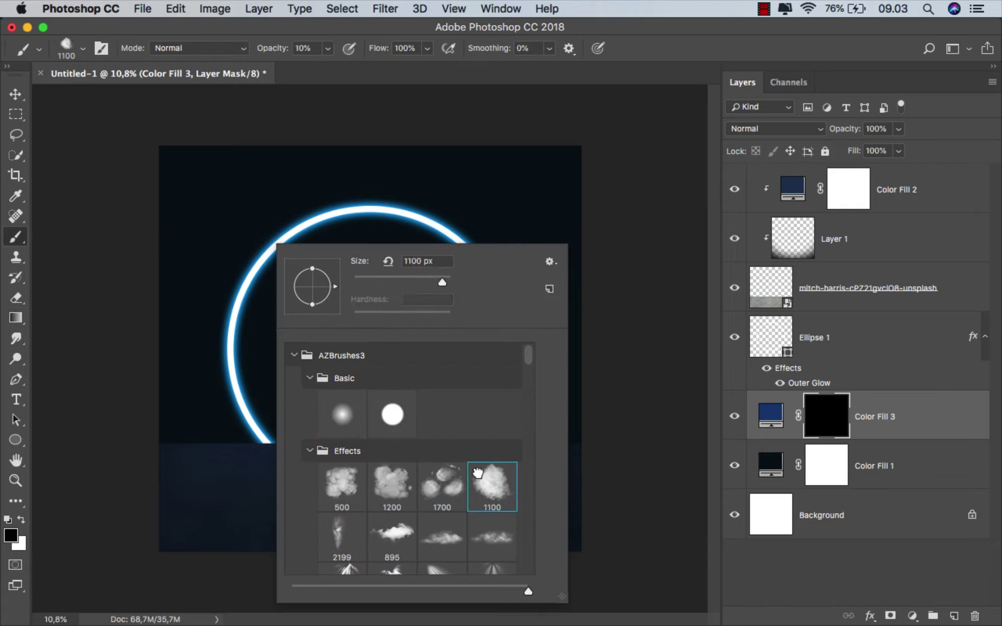
left_click(328, 49)
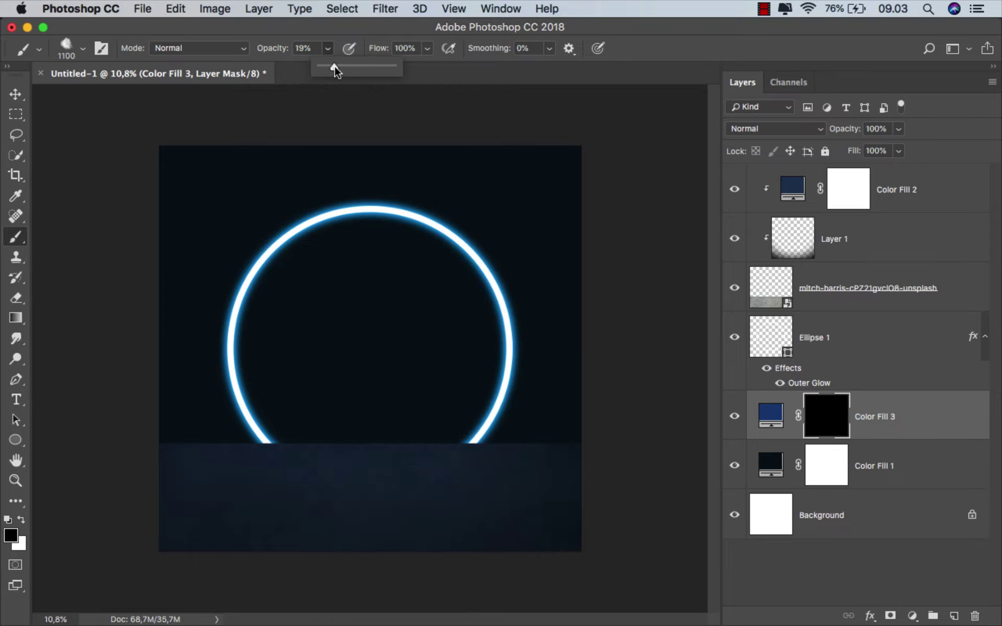
left_click_drag(490, 396, 512, 396)
scroll(501, 388, "up", 2)
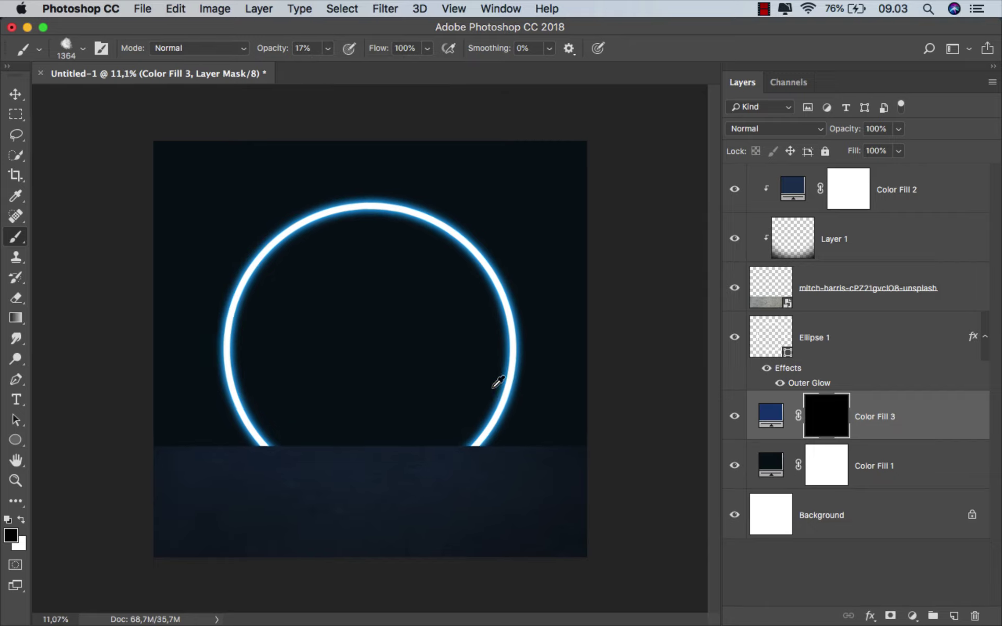
left_click_drag(490, 436, 509, 437)
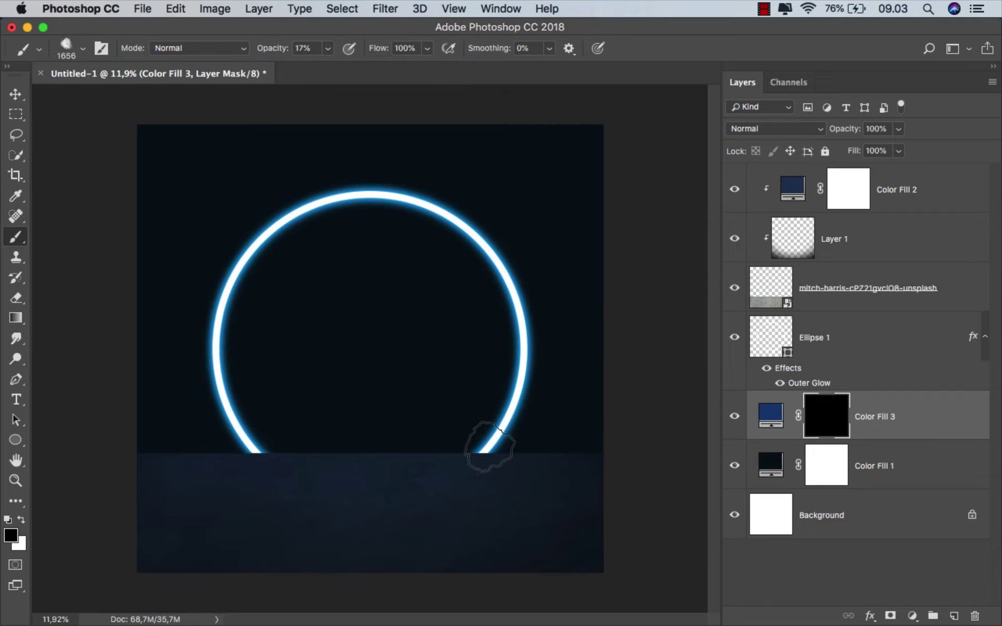
left_click_drag(513, 397, 503, 460)
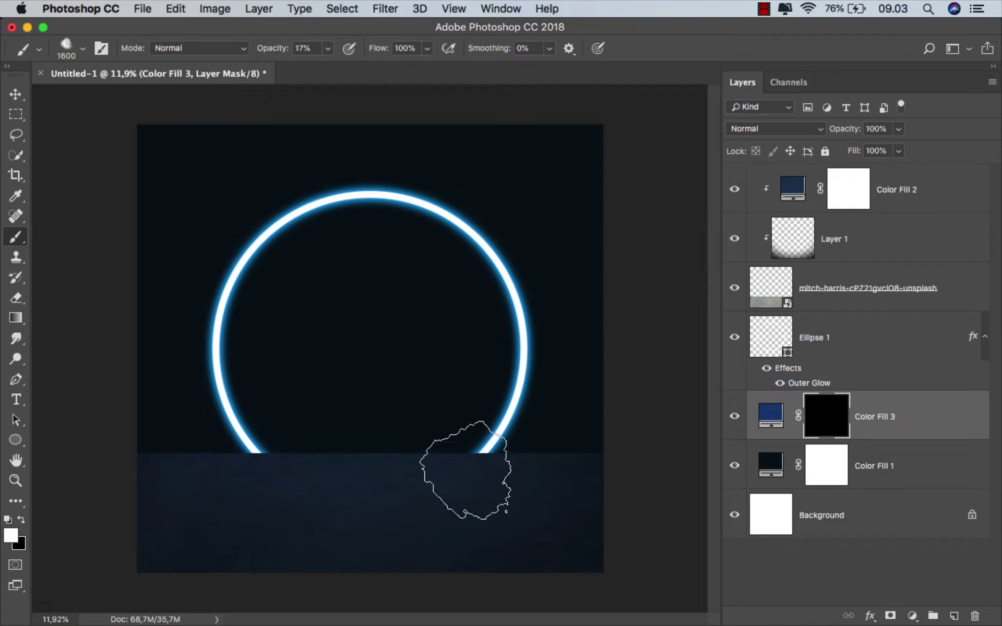
Step: Paint white on the Color Fill 3 mask around the ring at 17–31% opacity
mouse_move(475, 465)
left_mouse_down()
mouse_move(509, 386)
mouse_move(398, 196)
mouse_move(217, 369)
mouse_move(225, 396)
mouse_move(235, 277)
mouse_move(281, 219)
mouse_move(345, 197)
mouse_move(425, 201)
mouse_move(470, 228)
mouse_move(510, 297)
mouse_move(516, 386)
mouse_move(480, 436)
left_mouse_up()
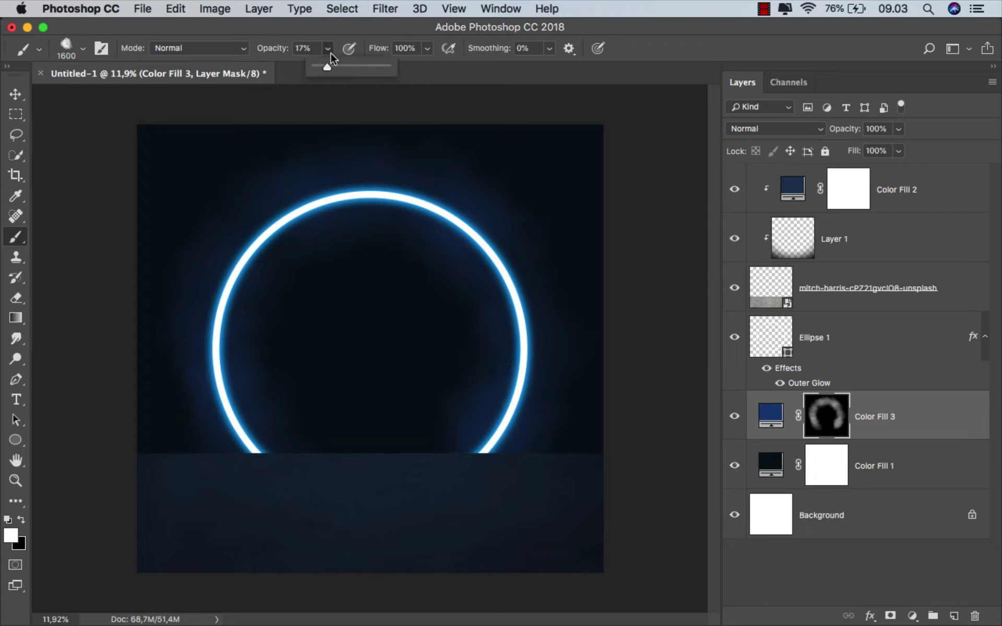
left_click_drag(331, 53, 337, 61)
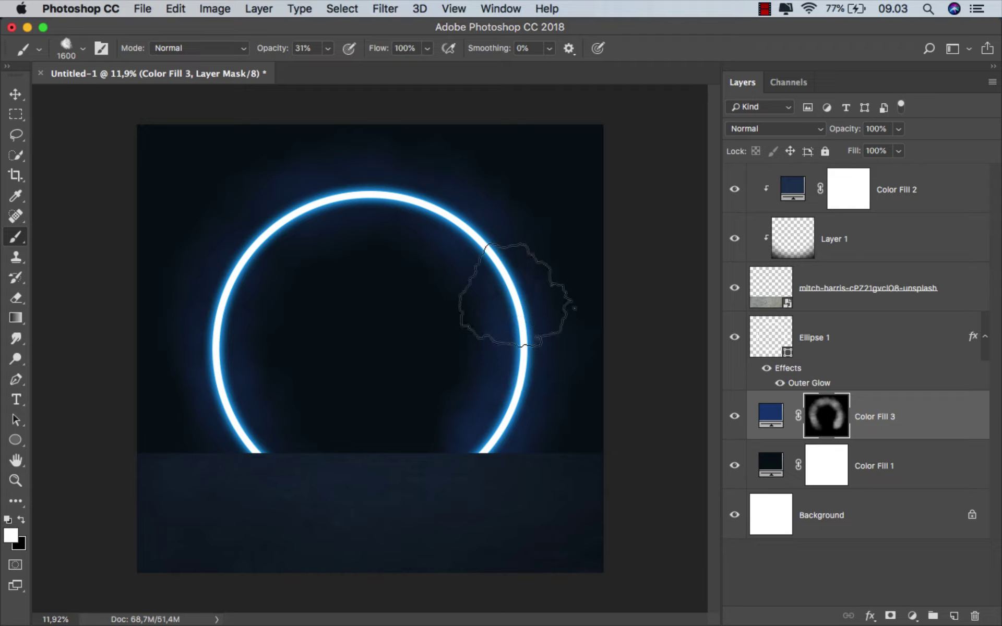
left_click_drag(516, 295, 378, 198)
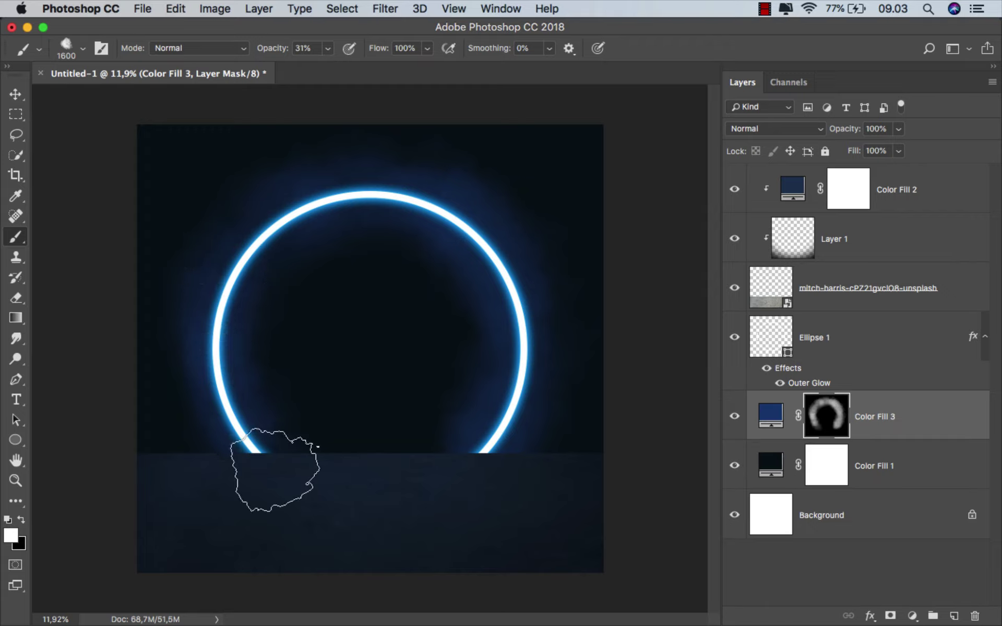
left_click_drag(275, 470, 276, 441)
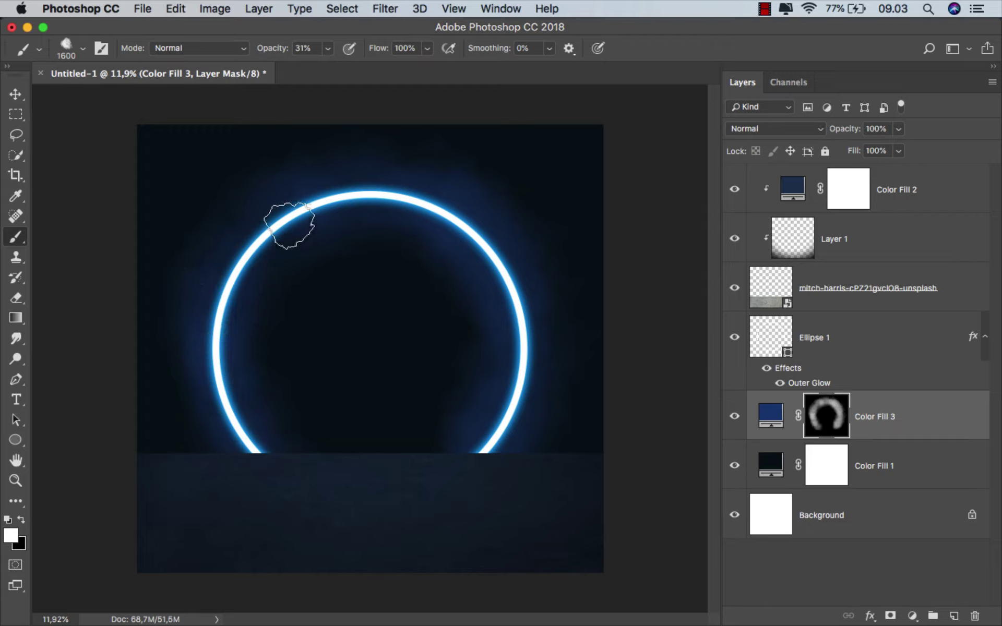
mouse_move(289, 225)
left_mouse_down()
mouse_move(275, 237)
mouse_move(299, 231)
left_mouse_up()
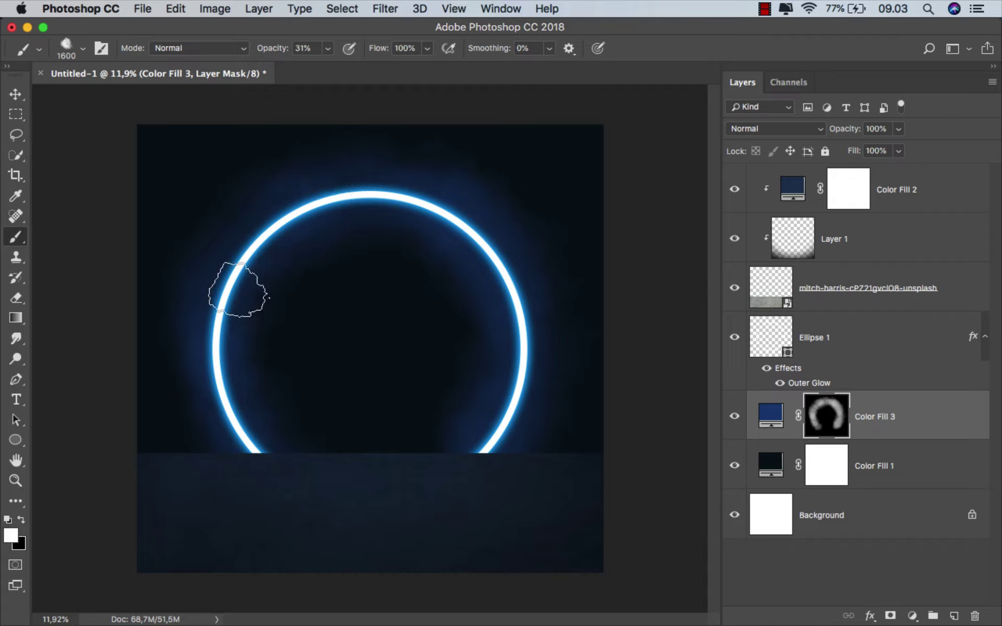
mouse_move(260, 453)
left_mouse_down()
mouse_move(227, 334)
mouse_move(250, 264)
mouse_move(288, 218)
mouse_move(369, 173)
mouse_move(382, 194)
mouse_move(369, 174)
mouse_move(358, 190)
mouse_move(440, 212)
mouse_move(514, 290)
mouse_move(527, 388)
mouse_move(468, 470)
mouse_move(275, 465)
mouse_move(254, 392)
mouse_move(259, 292)
mouse_move(273, 250)
mouse_move(338, 193)
left_mouse_up()
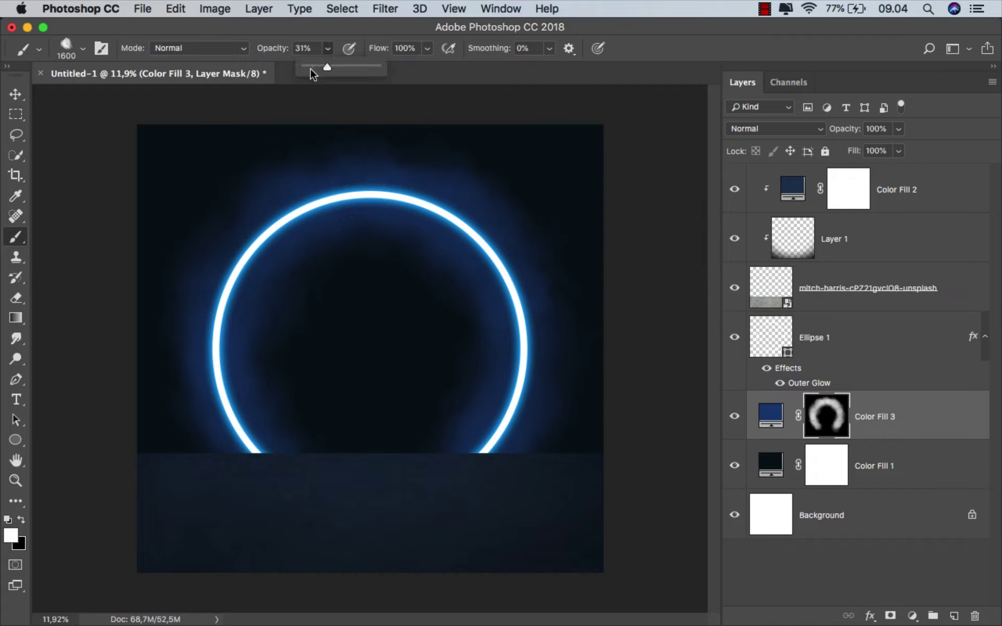
Step: With an 11% opacity, 1800 px brush, paint more white haze on the Color Fill 3 mask, then hide it to compare
left_click_drag(310, 70, 311, 69)
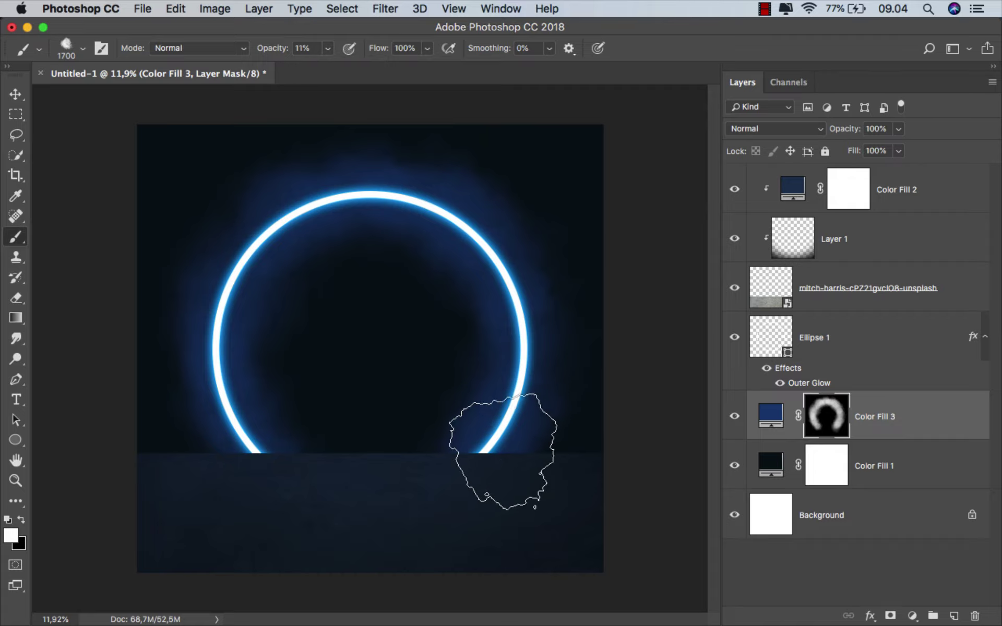
key("]")
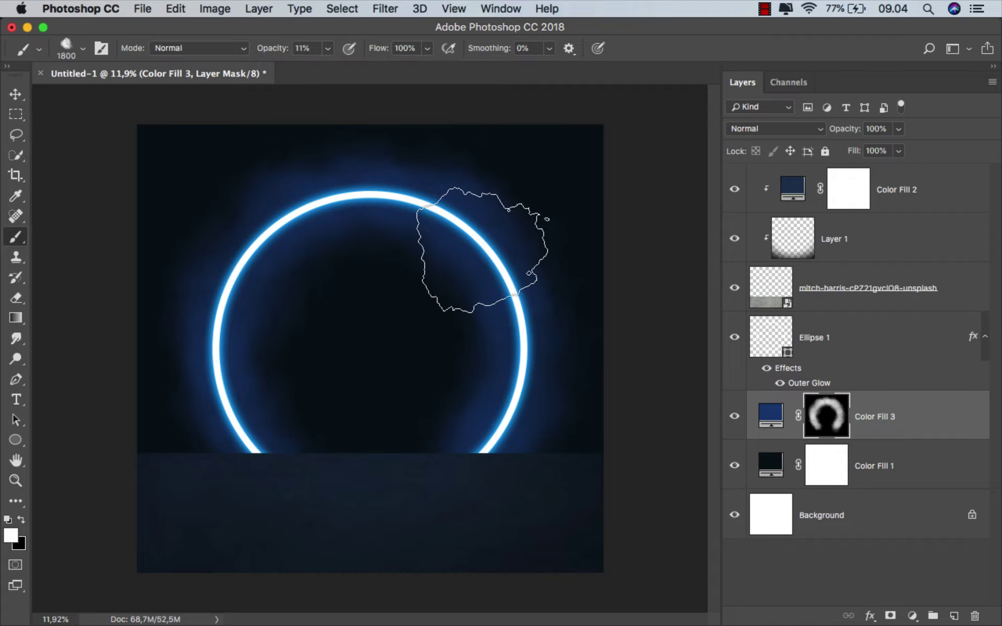
mouse_move(200, 226)
left_mouse_down()
mouse_move(180, 369)
mouse_move(295, 380)
left_mouse_up()
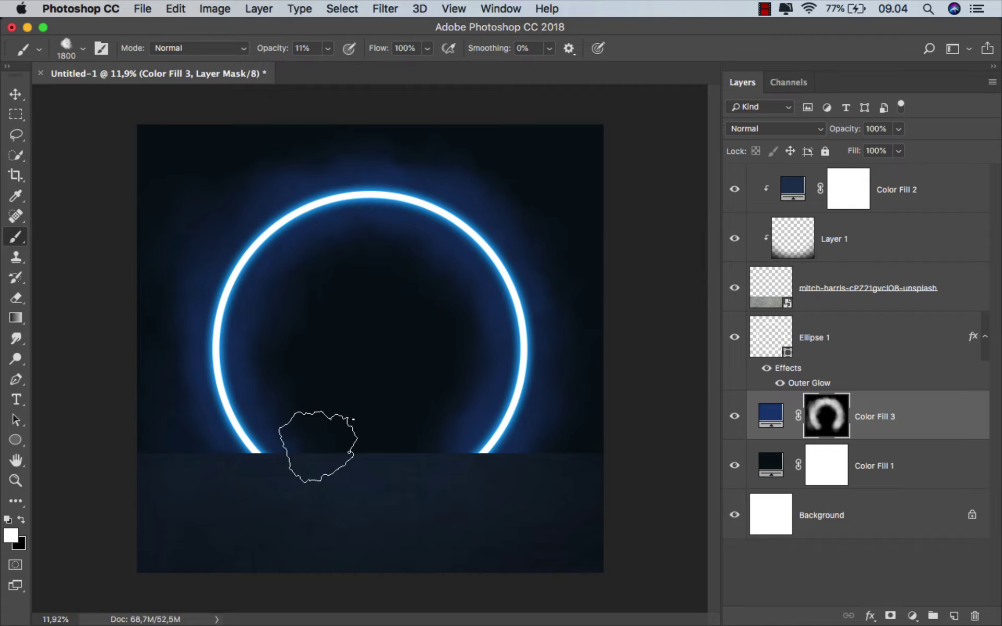
mouse_move(295, 380)
left_mouse_down()
mouse_move(445, 301)
mouse_move(418, 478)
mouse_move(407, 472)
left_mouse_up()
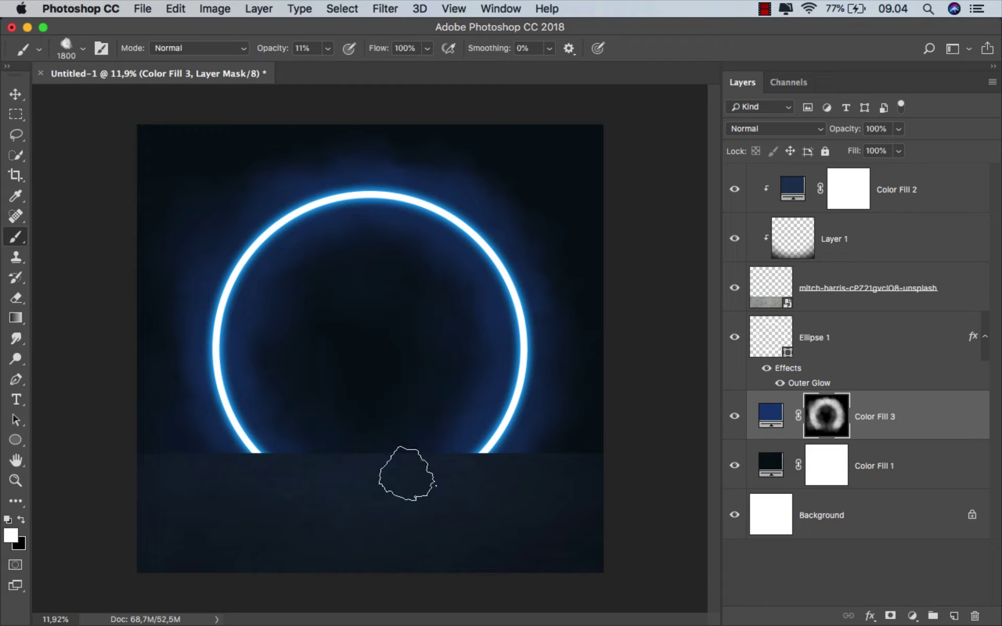
left_click_drag(539, 444, 212, 177)
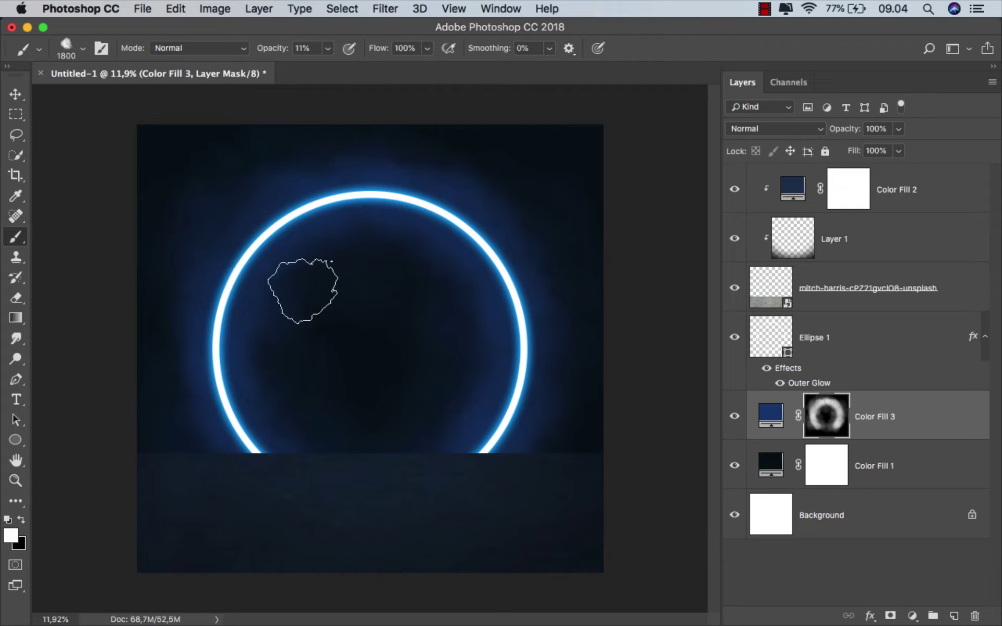
left_click_drag(212, 178, 400, 302)
left_click(734, 418)
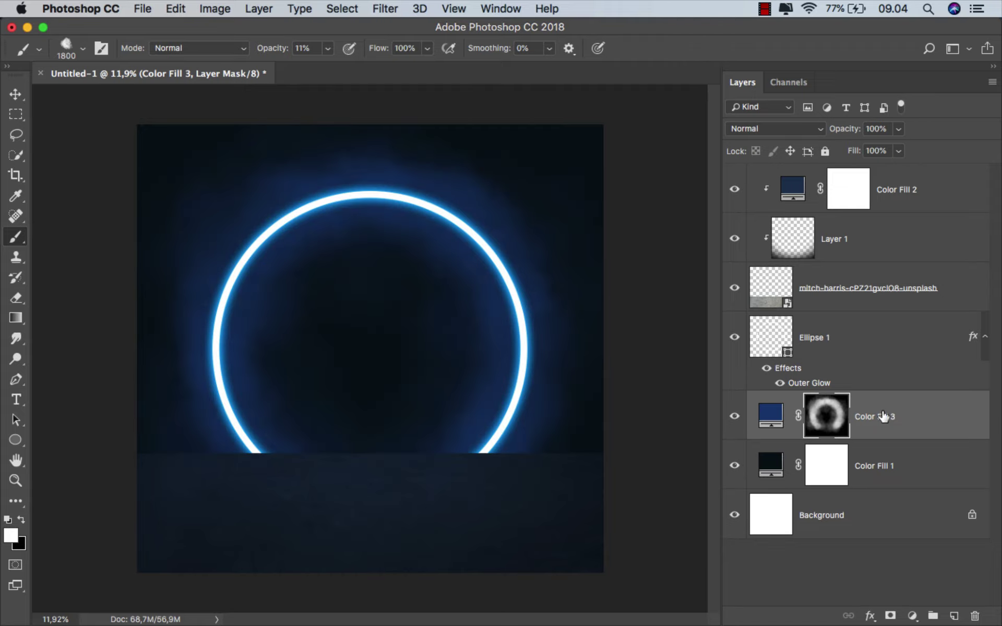
Step: Show the navy haze again and add a bright blue #009fe9 Solid Color fill layer
left_click(898, 416)
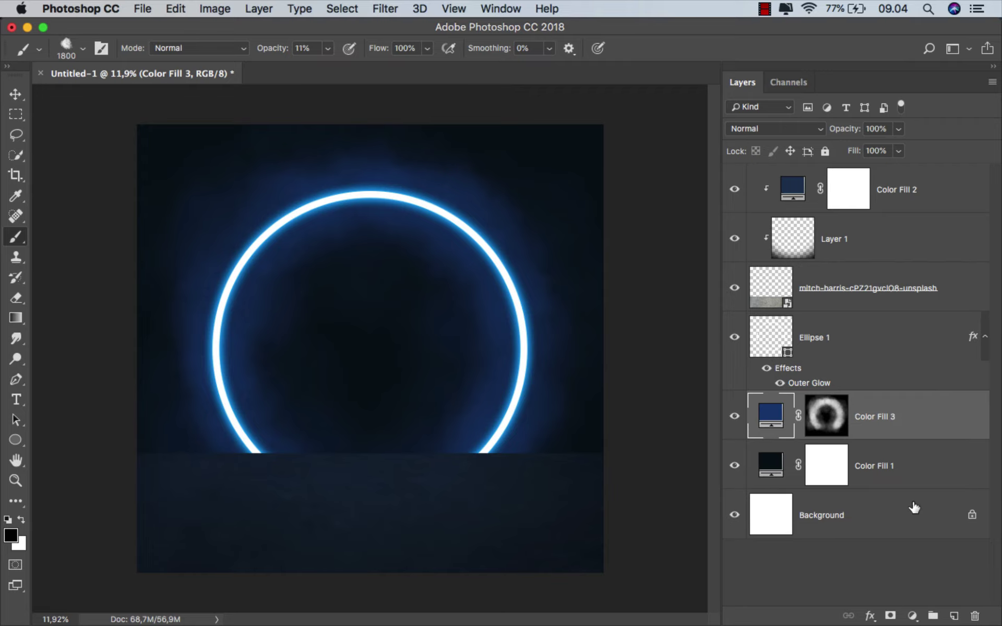
left_click(916, 616)
left_click(924, 317)
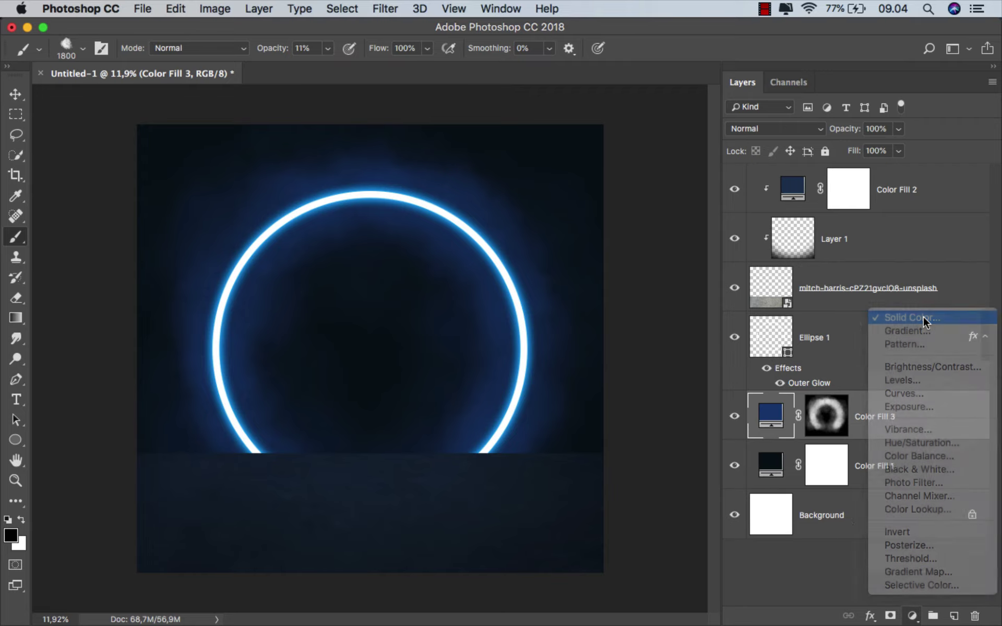
left_click_drag(678, 380, 686, 399)
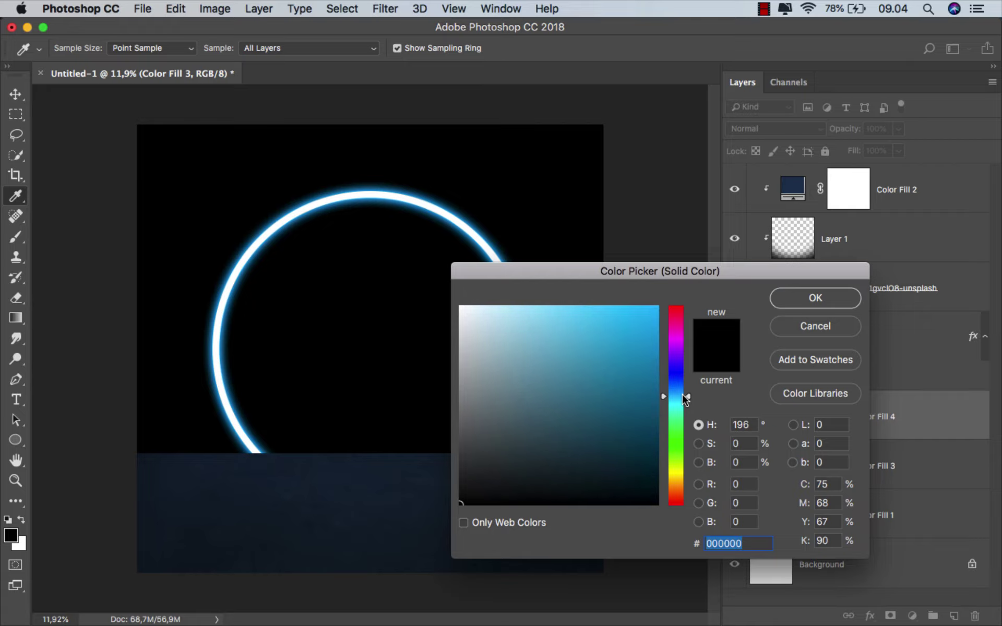
left_click(660, 323)
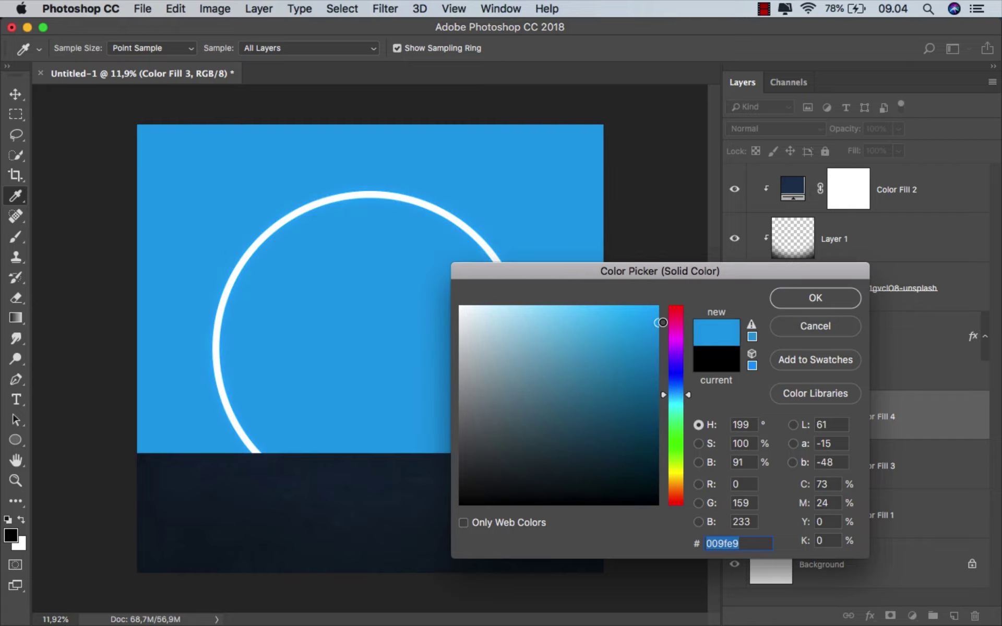
left_click(815, 298)
Step: Invert the Color Fill 4 mask to hide the blue, and shrink the brush to 1218 px
left_click(834, 418)
key("x")
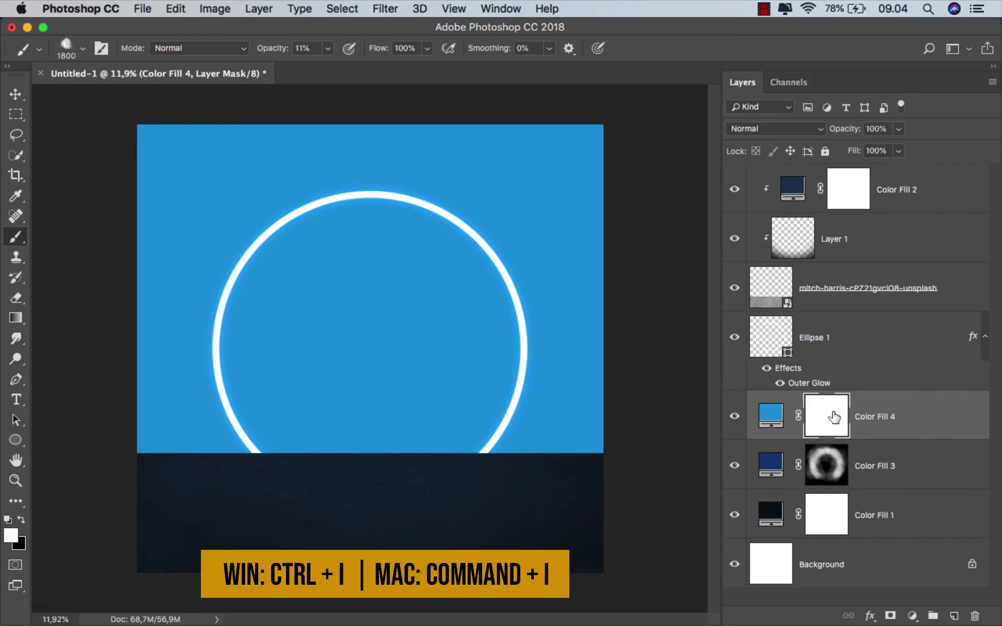
key("cmd+i")
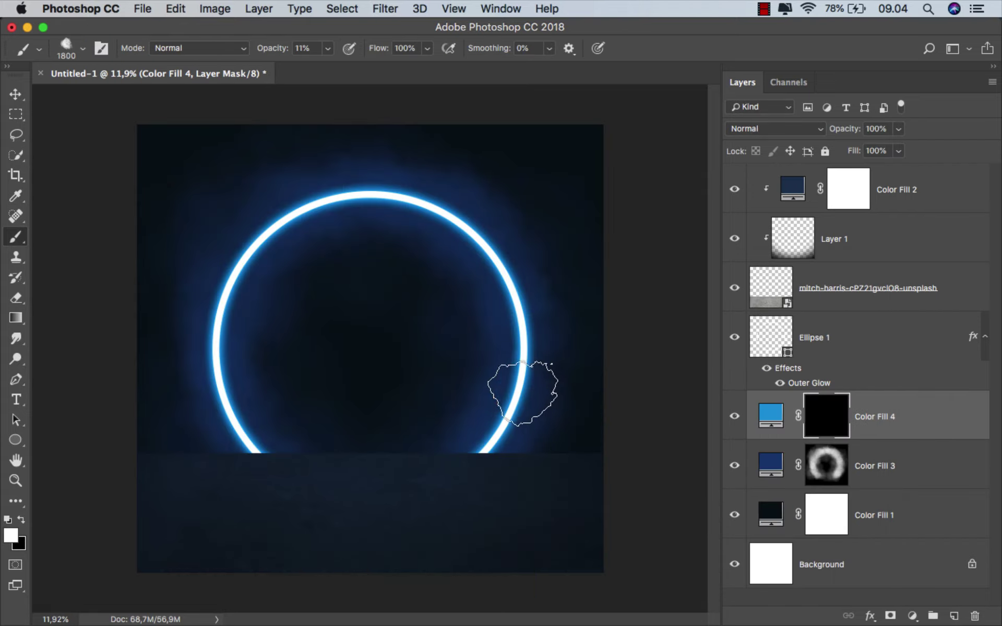
left_click_drag(502, 389, 487, 390)
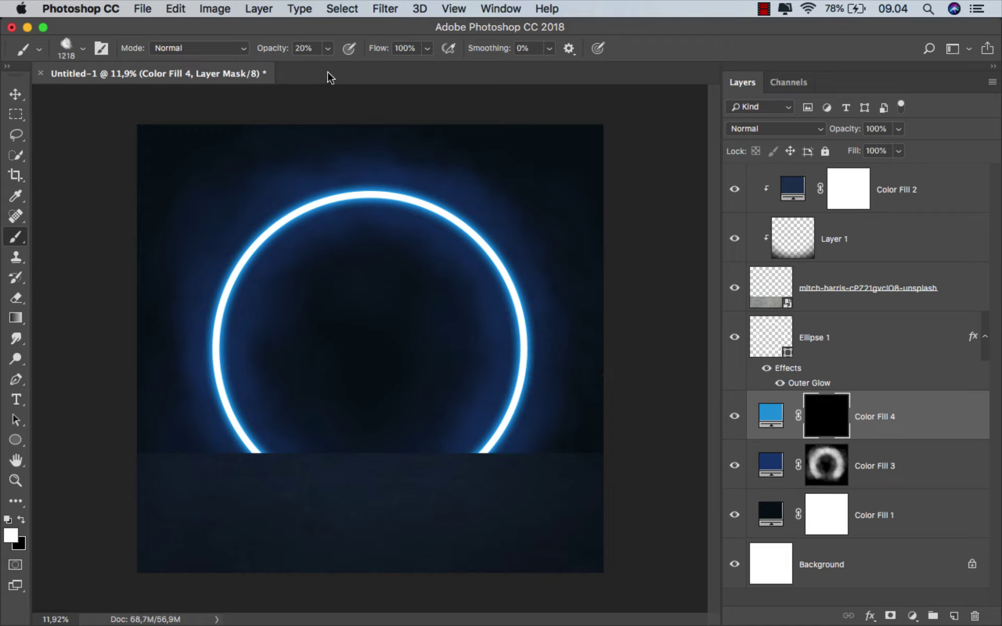
Step: With a 743 px brush, paint bright blue glow on the Color Fill 4 mask along the ring's right and upper-left edges
key("bracketleft")
key("bracketleft")
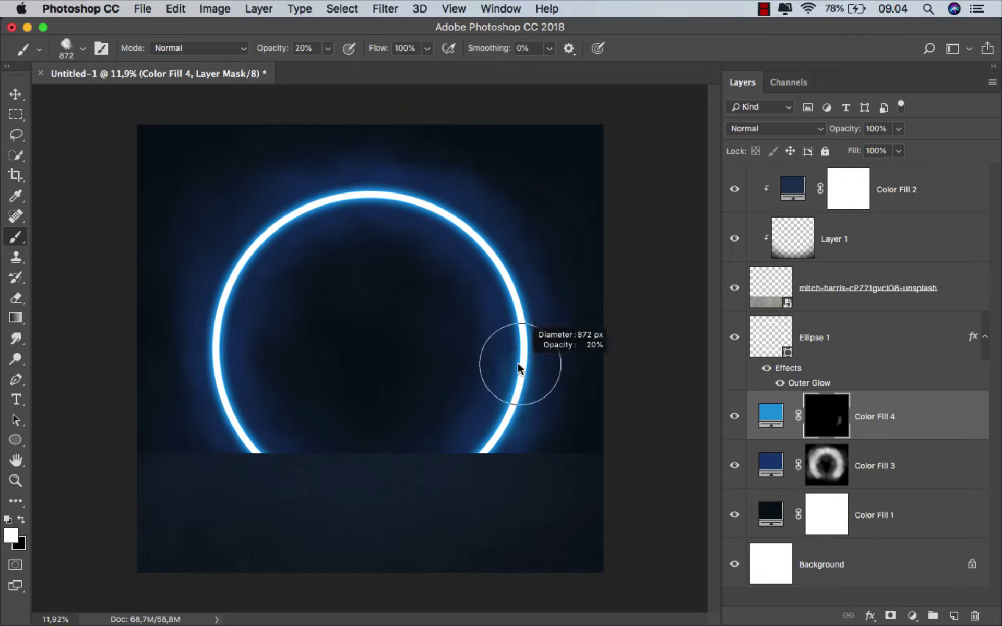
left_click_drag(518, 362, 488, 428)
left_click_drag(529, 358, 512, 296)
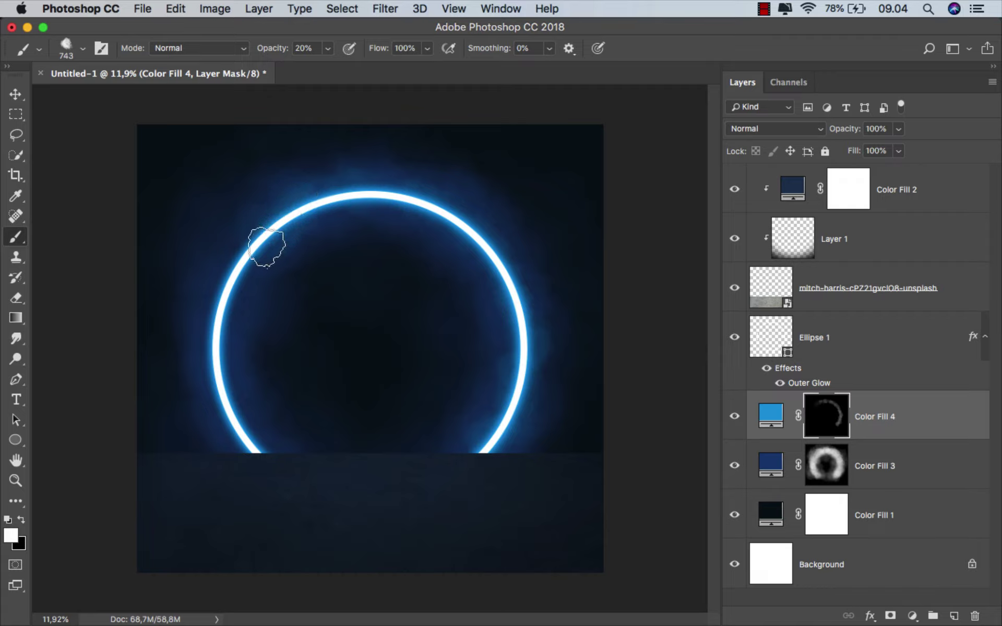
left_click_drag(266, 247, 222, 310)
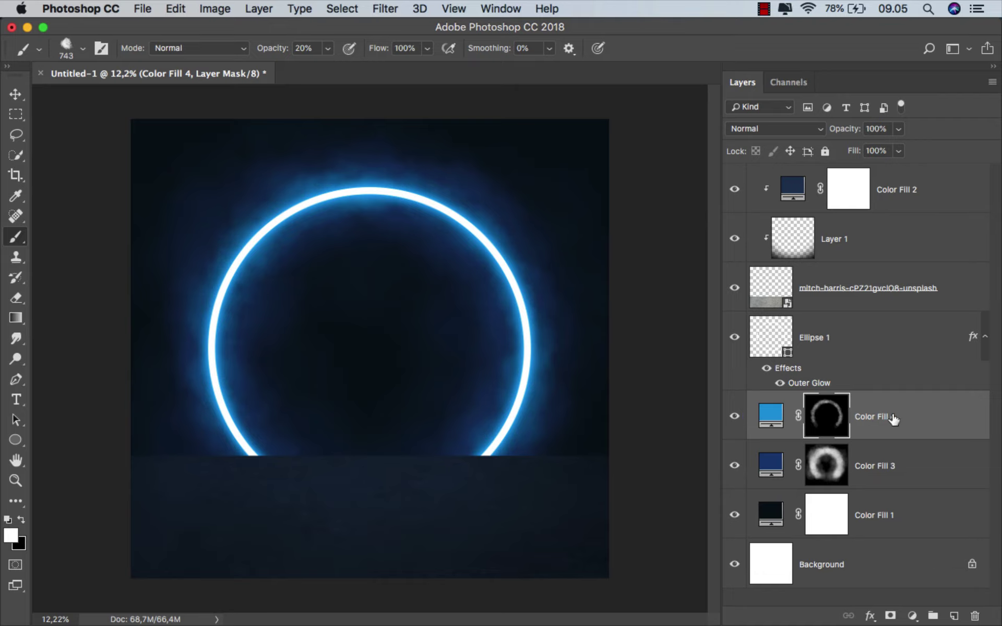
Step: Add a new empty Layer 2 above Ellipse 1 and clip it to the ring
left_click(883, 343)
left_click(954, 615)
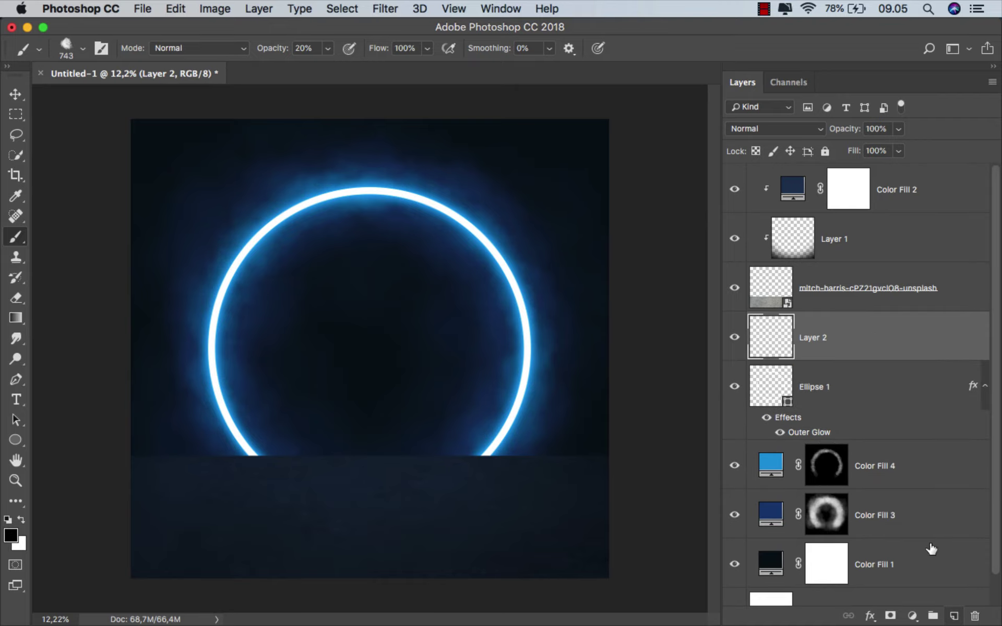
right_click(847, 336)
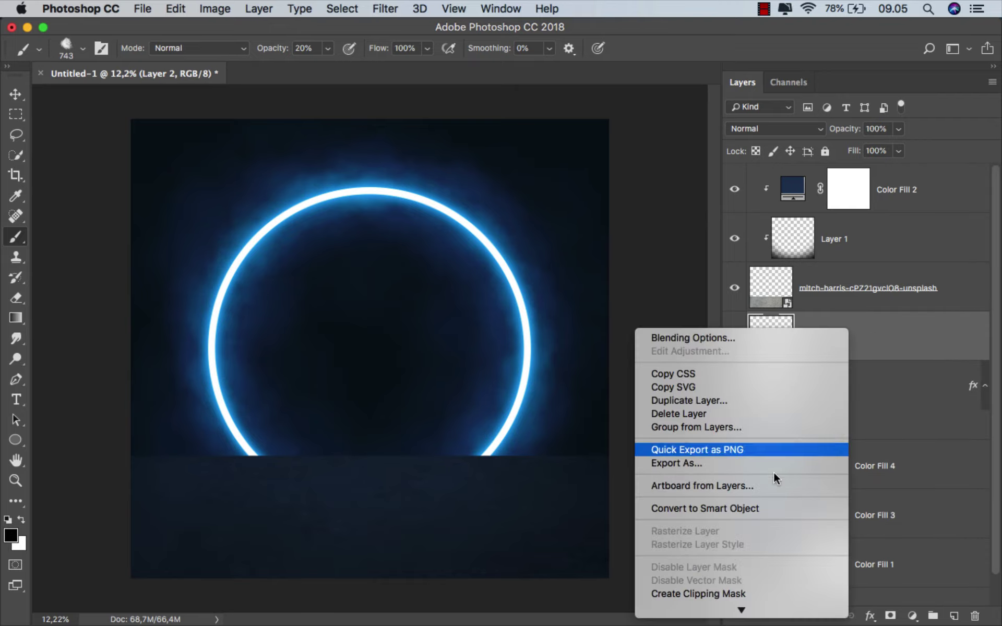
left_click(740, 593)
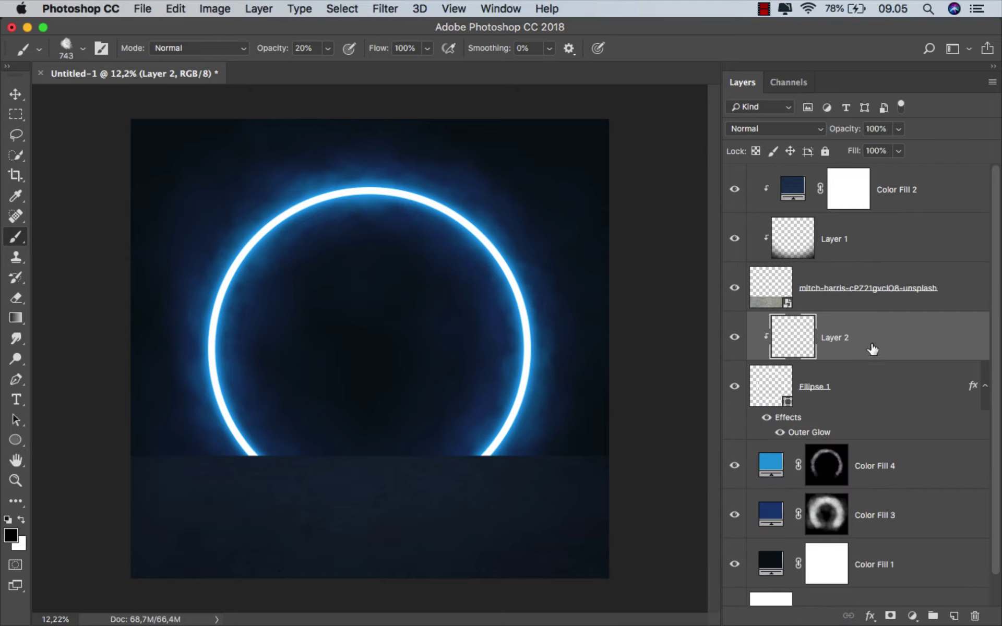
Step: Add a bright blue #049de5 Solid Color fill layer, Color Fill 5
left_click(911, 617)
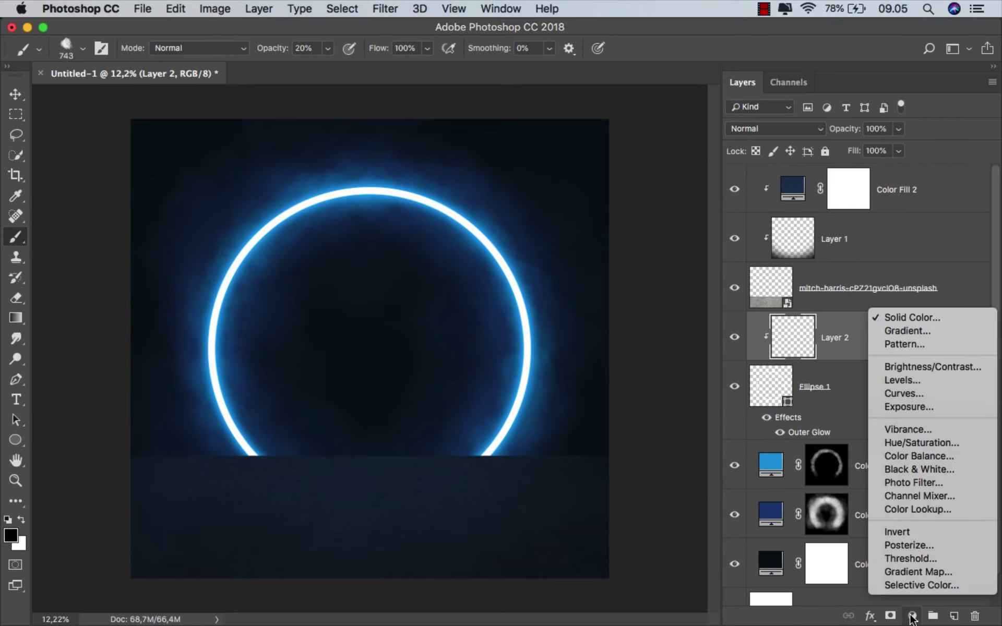
left_click(917, 313)
left_click_drag(652, 326, 656, 325)
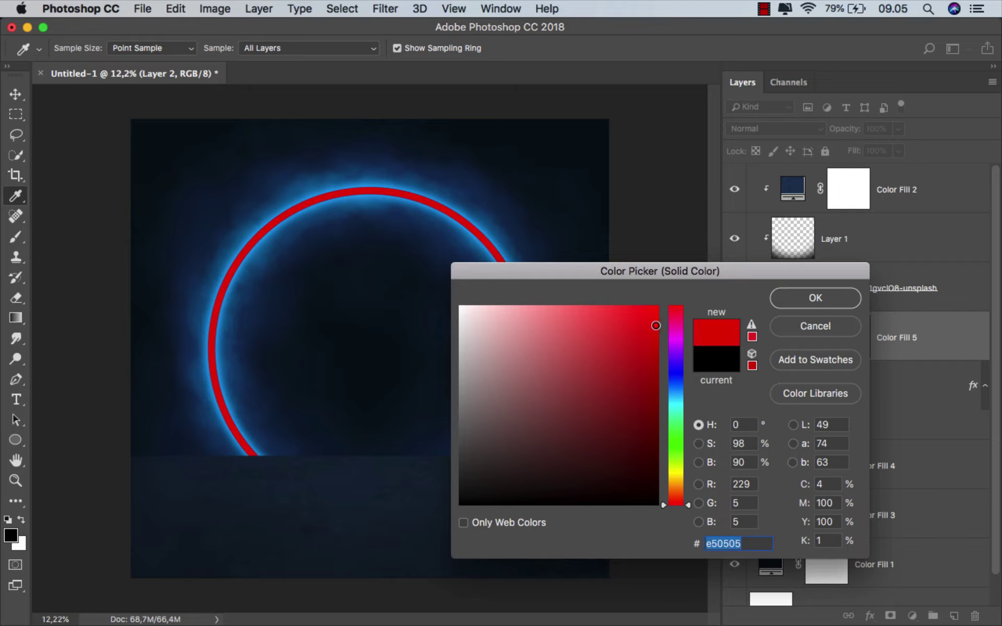
left_click_drag(673, 383, 685, 391)
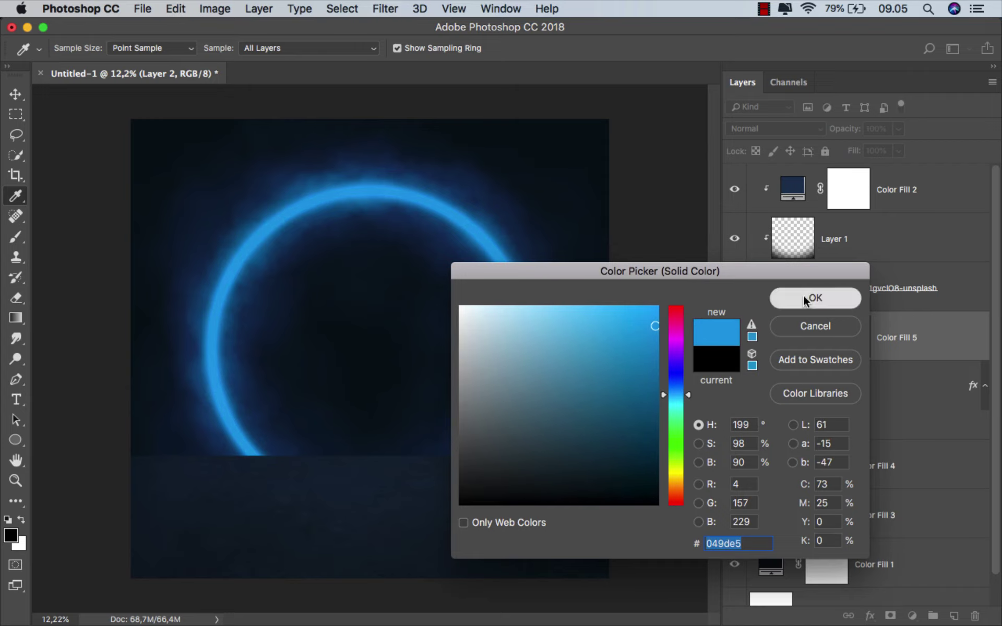
left_click(785, 296)
Step: Invert Color Fill 5's mask and brush white tint onto the ring's lower left and right ends
key("b")
left_click(845, 342)
key("x")
key("cmd+i")
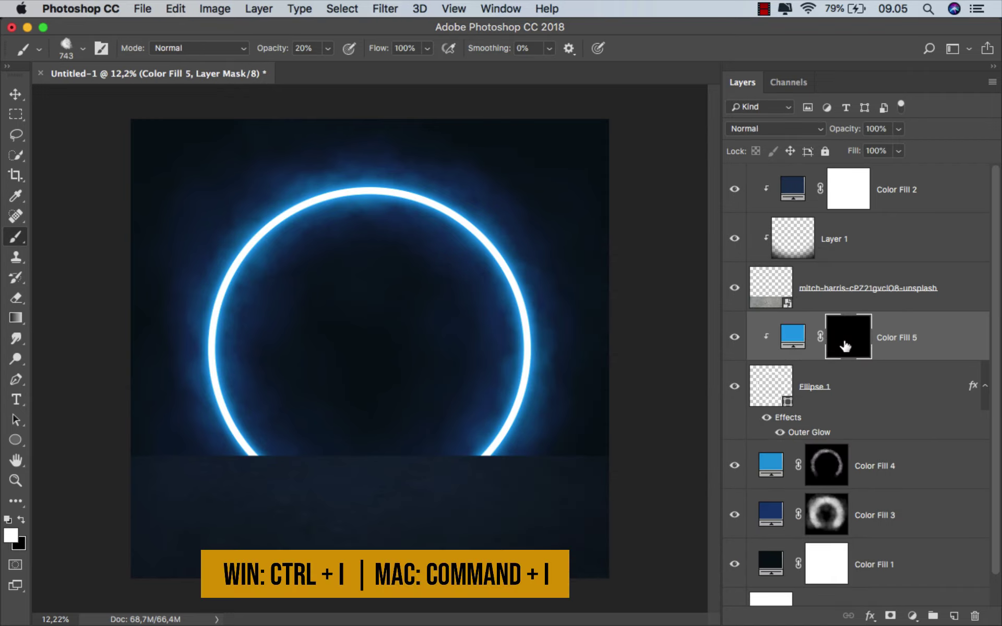
left_click(486, 443)
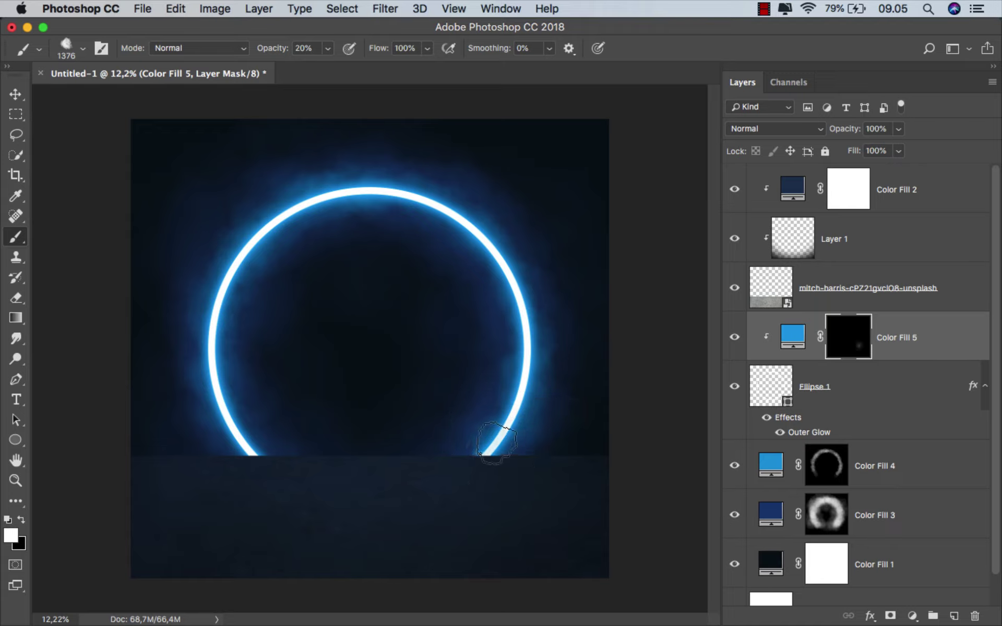
left_click_drag(513, 418, 515, 347)
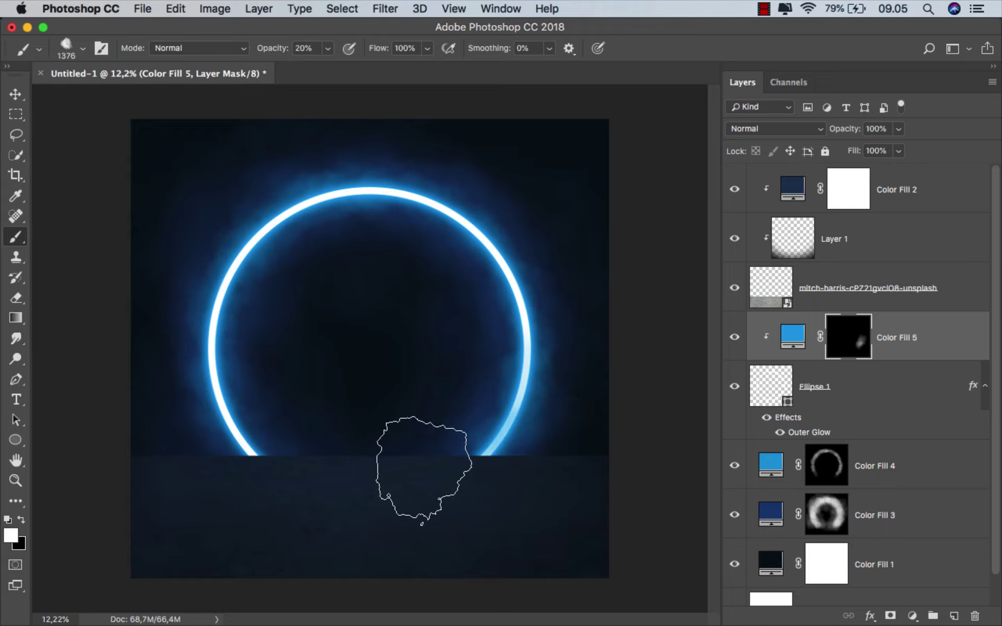
left_click_drag(218, 408, 252, 419)
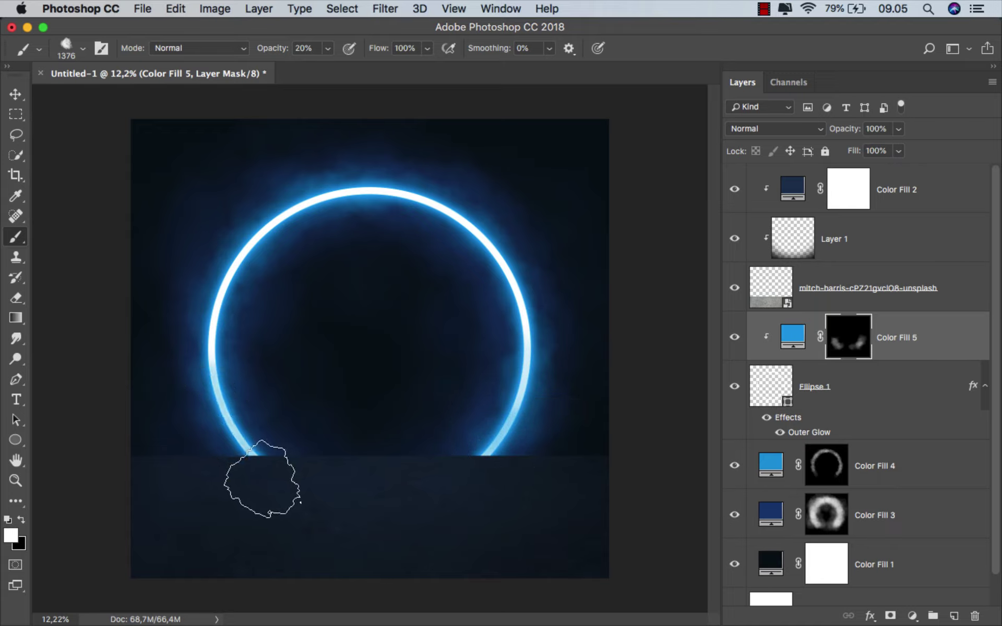
left_click_drag(506, 457, 488, 392)
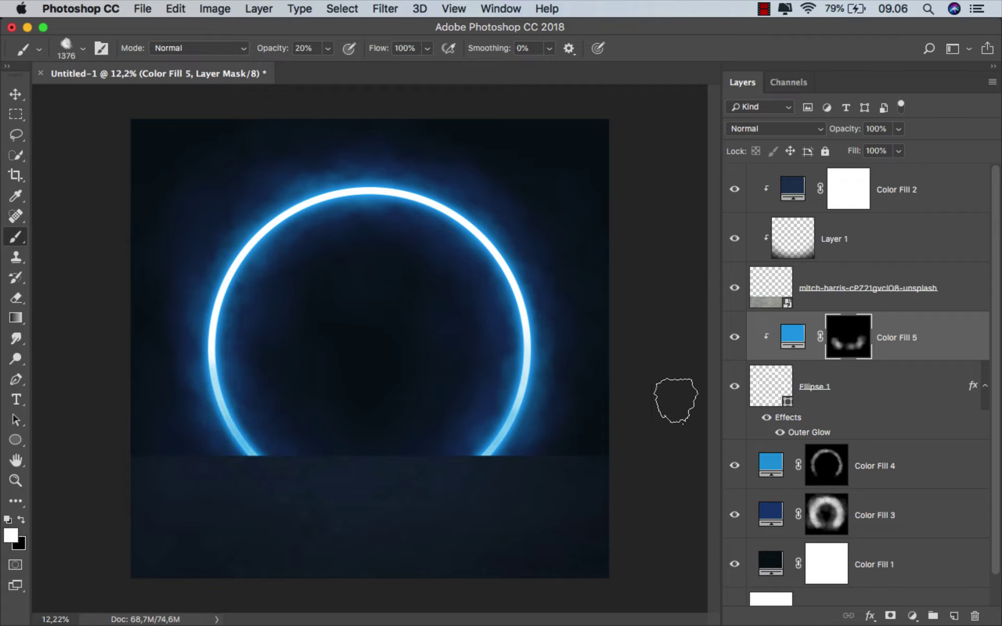
left_click(734, 337)
left_click(735, 338)
Step: Lower the Color Fill 5 tint layer's opacity to 65%
left_click(909, 346)
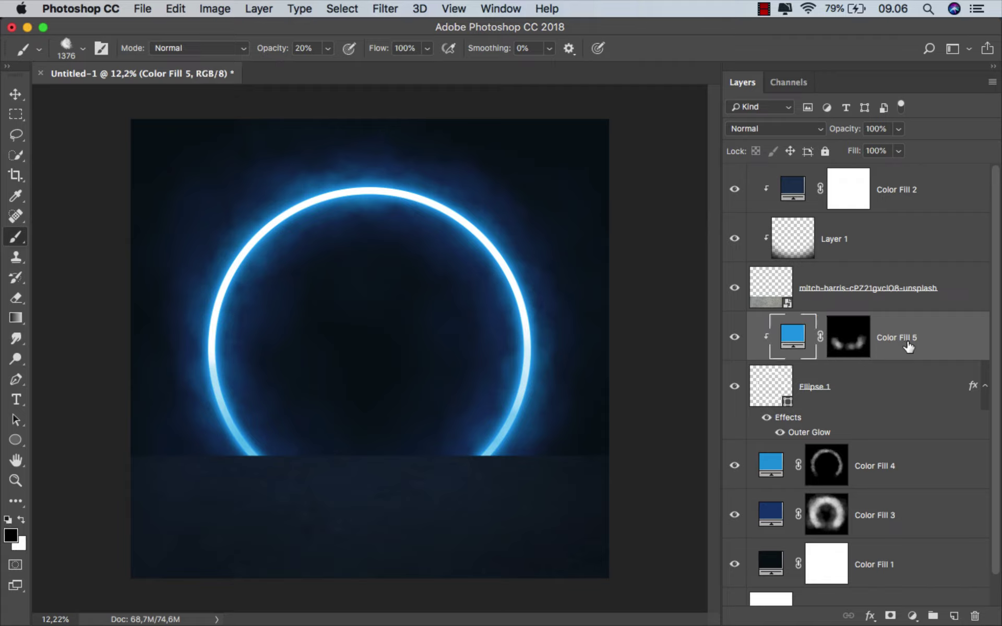
left_click_drag(899, 134, 877, 153)
left_click(910, 342)
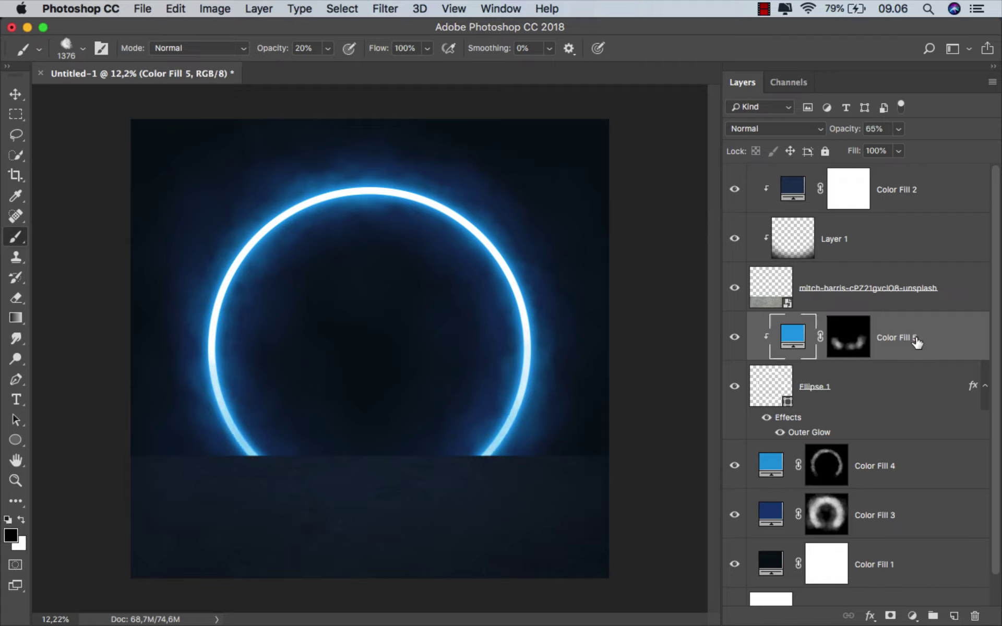
Step: Select the top Color Fill 2 layer and drag the white dress photo in from Finder
key("v")
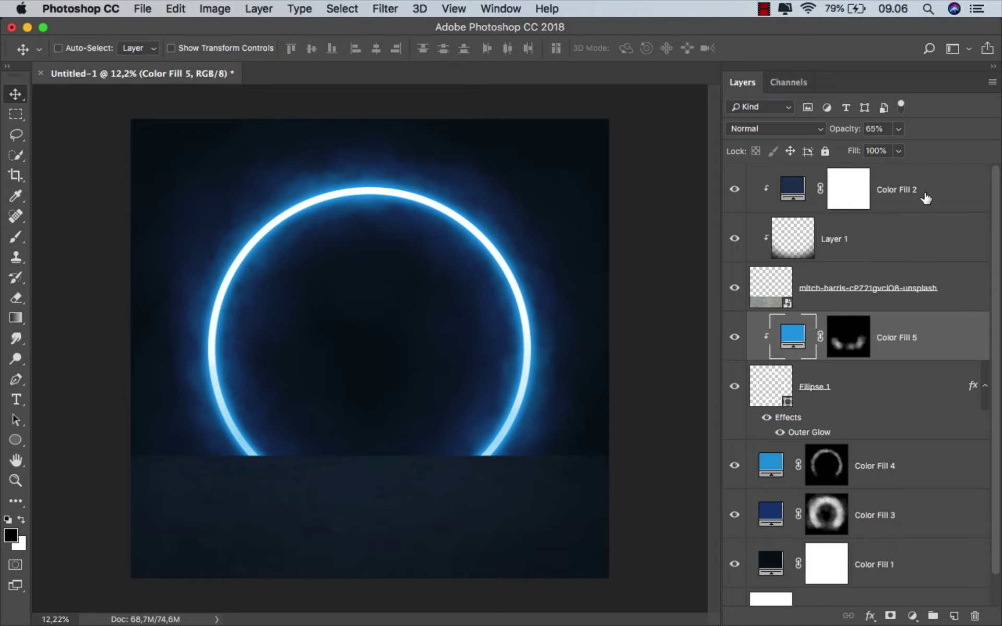
left_click(925, 198)
left_click(346, 587)
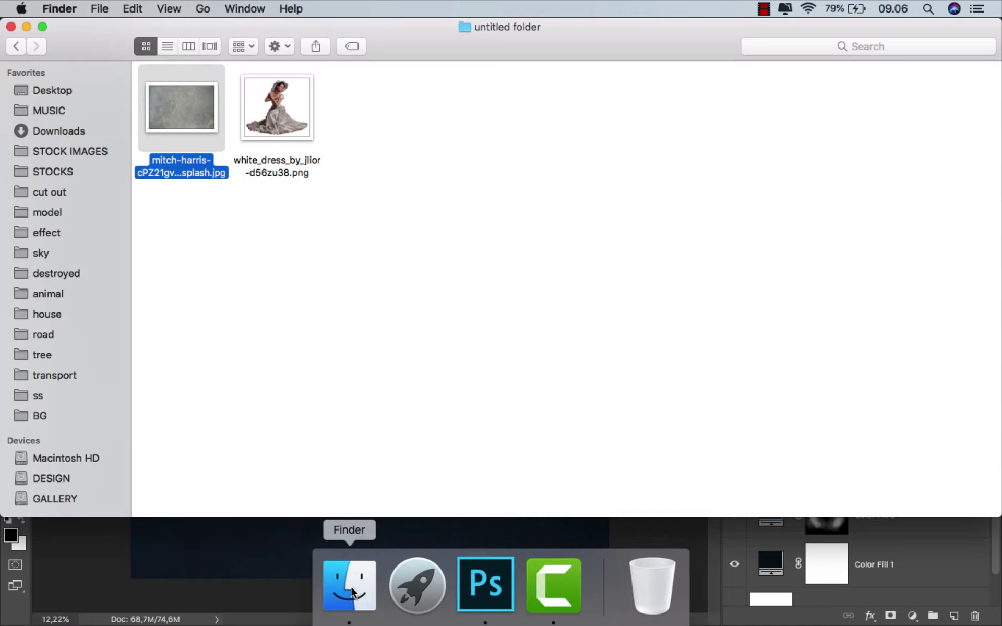
left_click_drag(281, 126, 374, 366)
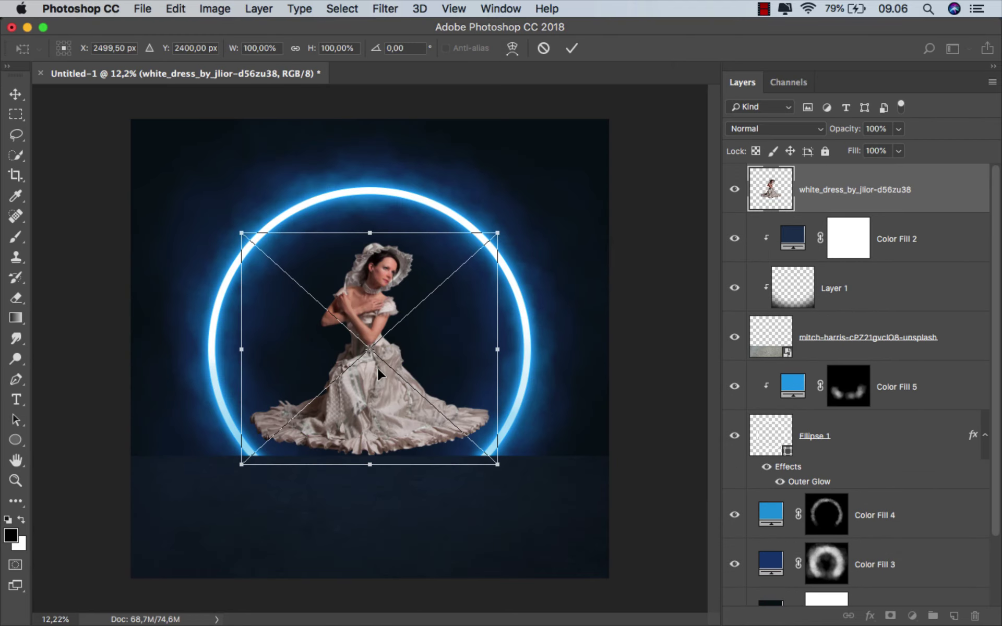
Step: Lower the white-dress photo onto the floor line inside the ring and commit the placement
left_click_drag(363, 297, 361, 344)
left_click(571, 50)
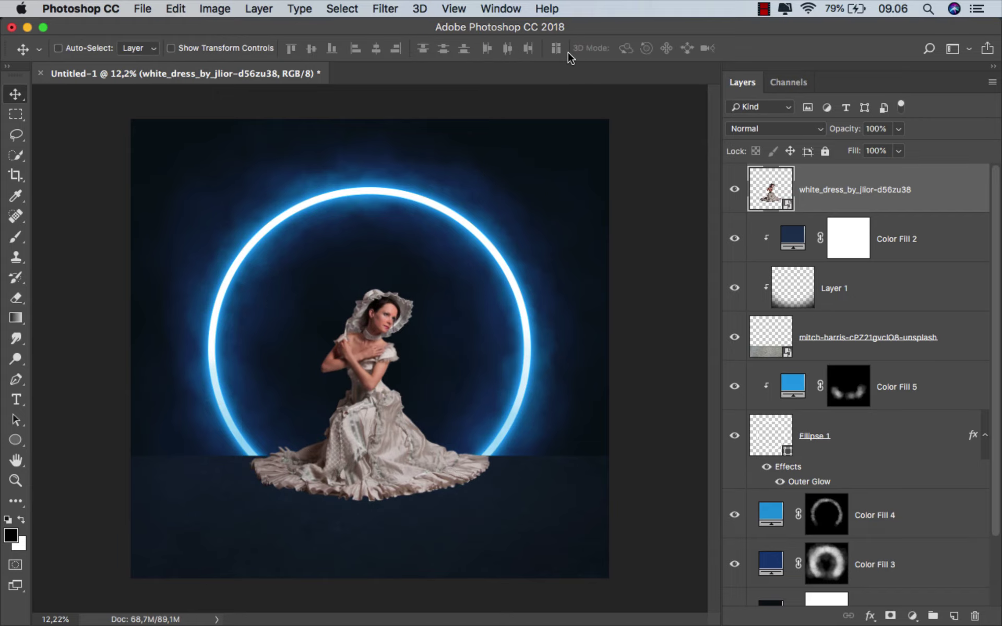
scroll(351, 476, "up", 3)
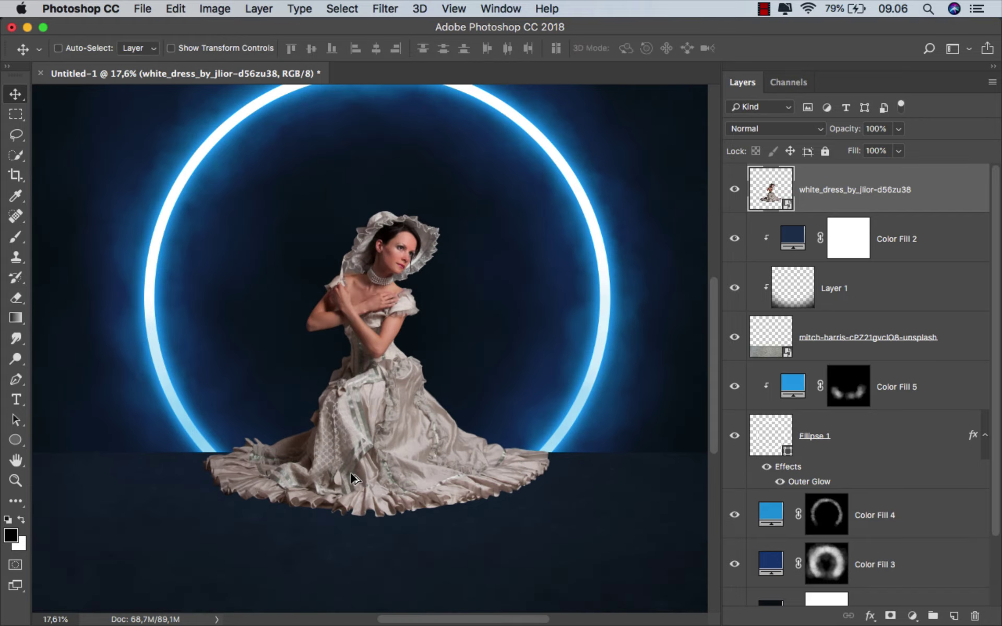
Step: Warp the dress, pulling the hem's lower-left corner, bottom curve and left side outward
key("super+t")
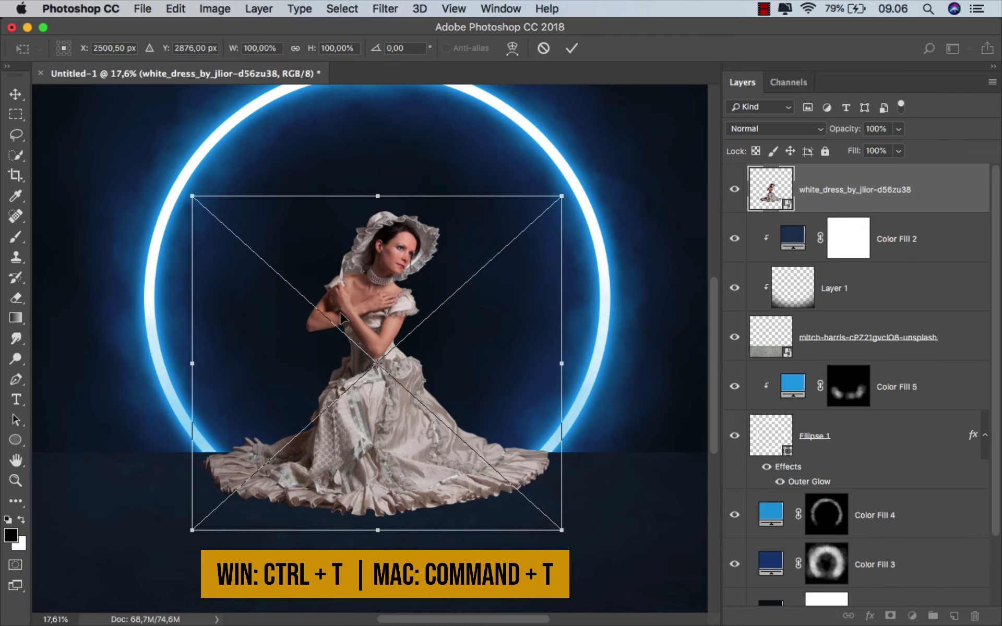
right_click(342, 314)
left_click(369, 419)
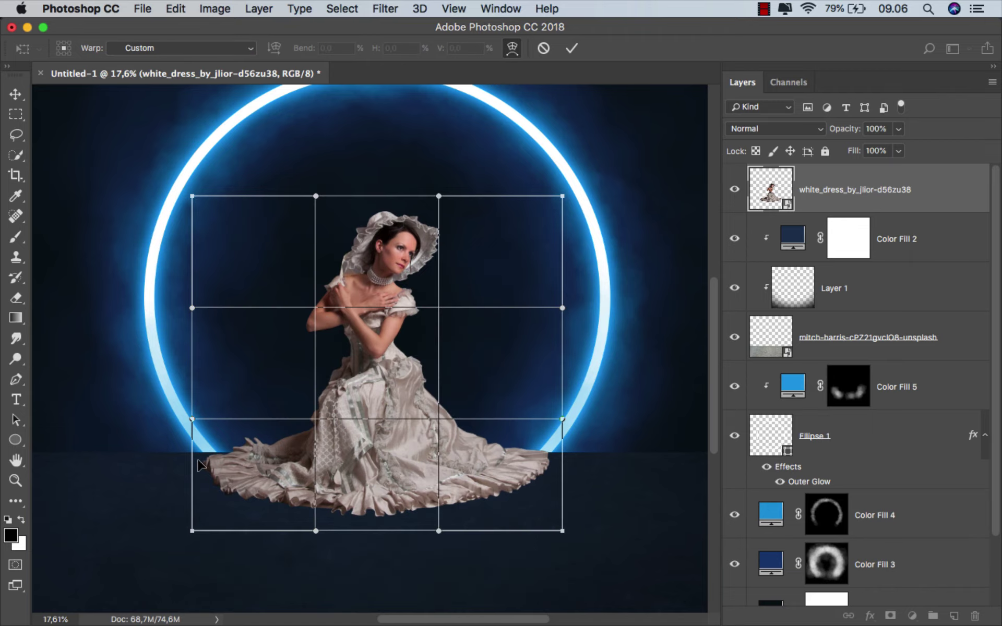
left_click_drag(192, 533, 187, 517)
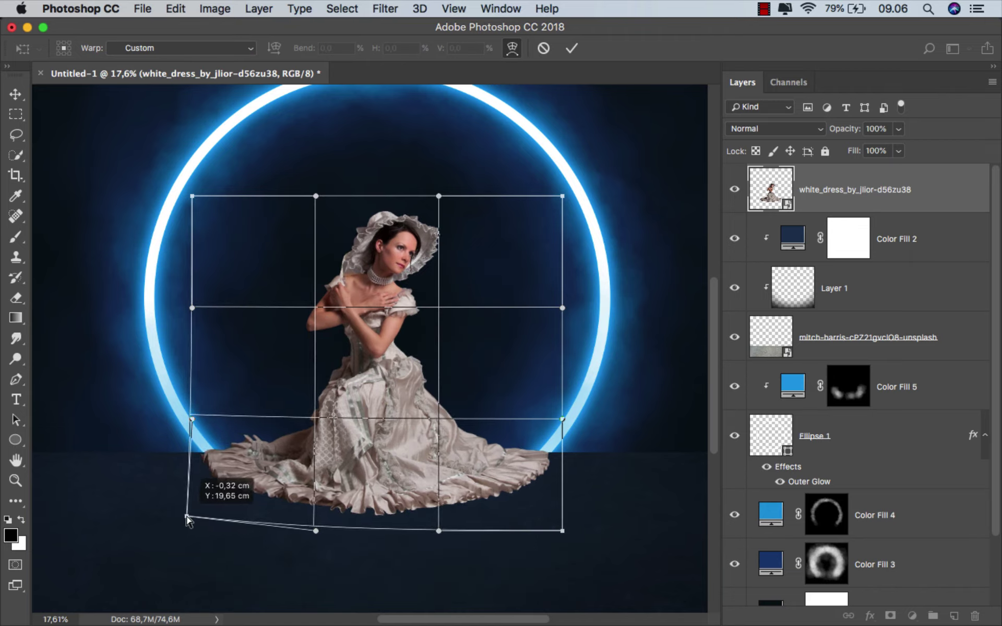
left_click_drag(315, 532, 319, 557)
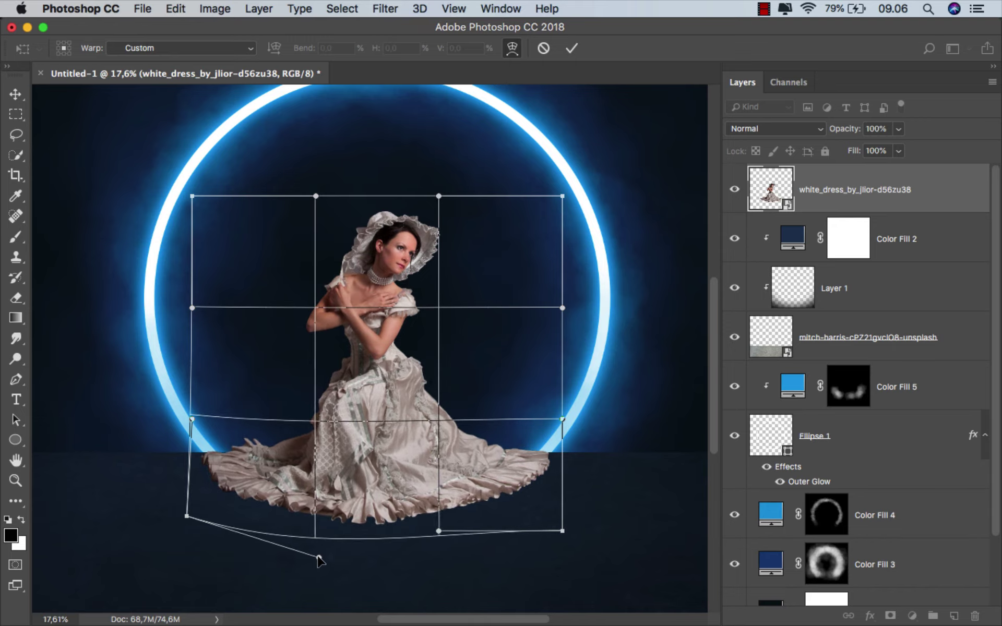
left_click_drag(194, 518, 200, 520)
left_click_drag(192, 419, 171, 413)
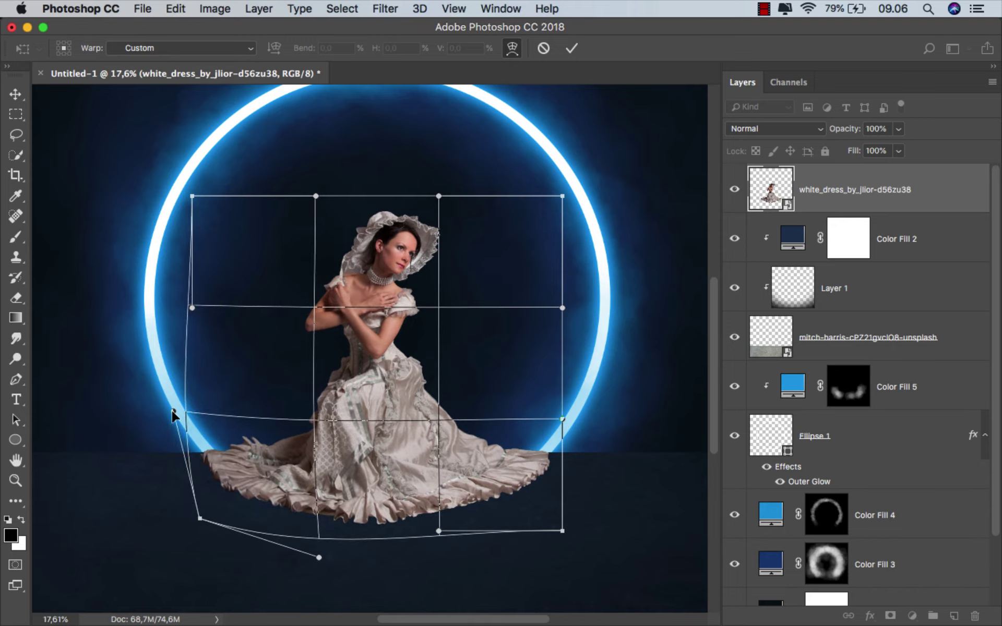
left_click_drag(199, 518, 205, 521)
left_click_drag(213, 516, 215, 514)
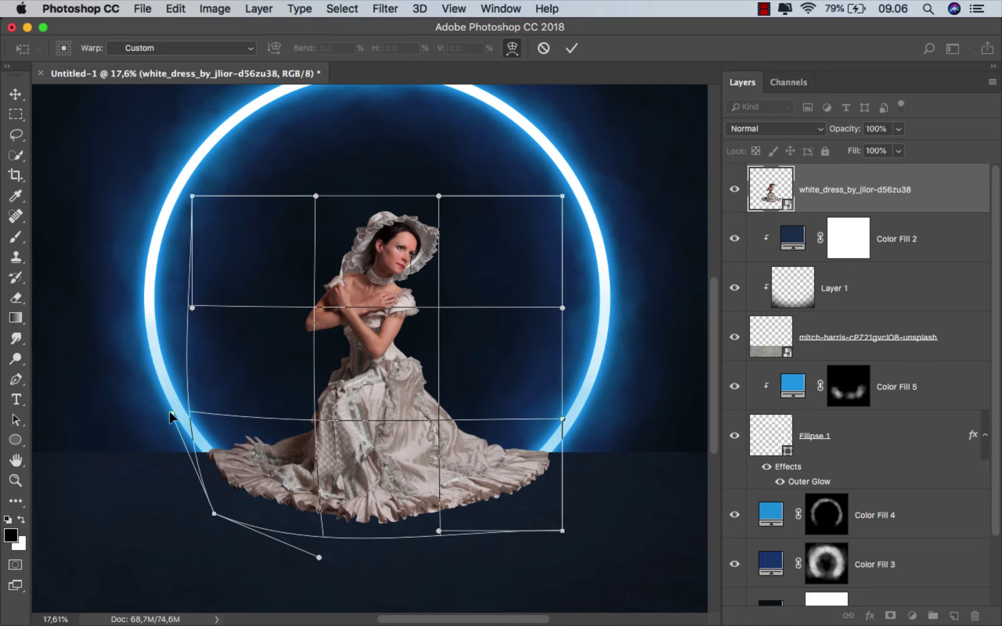
left_click_drag(172, 414, 159, 416)
Step: Adjust the hem's lower-right corner and bottom curve, smooth the left edge, and apply the warp
left_click_drag(563, 531, 565, 525)
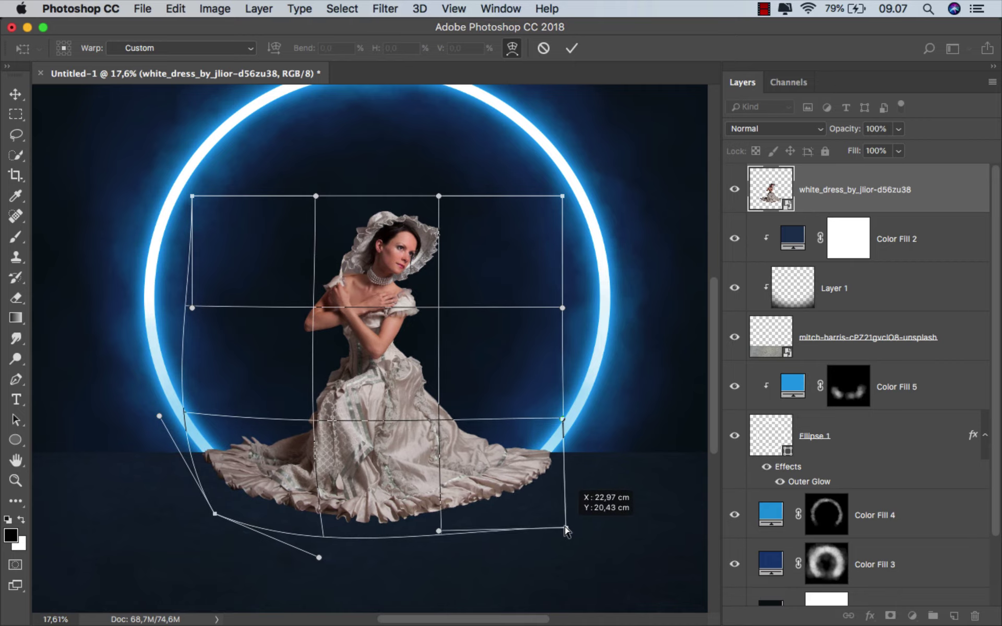
left_click_drag(438, 531, 449, 530)
left_click_drag(319, 558, 301, 557)
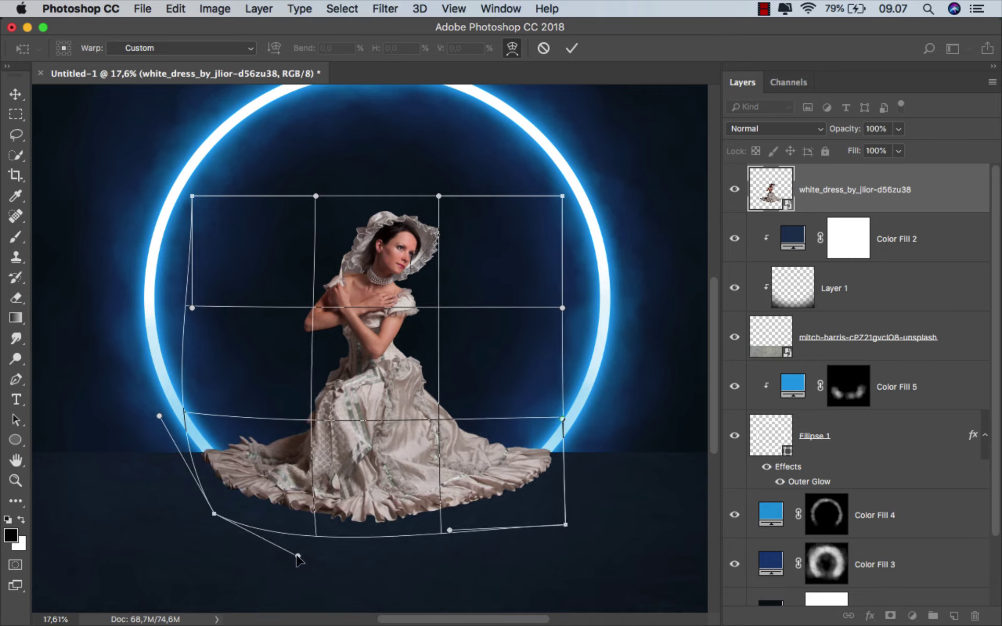
left_click_drag(214, 514, 222, 508)
left_click_drag(159, 416, 154, 428)
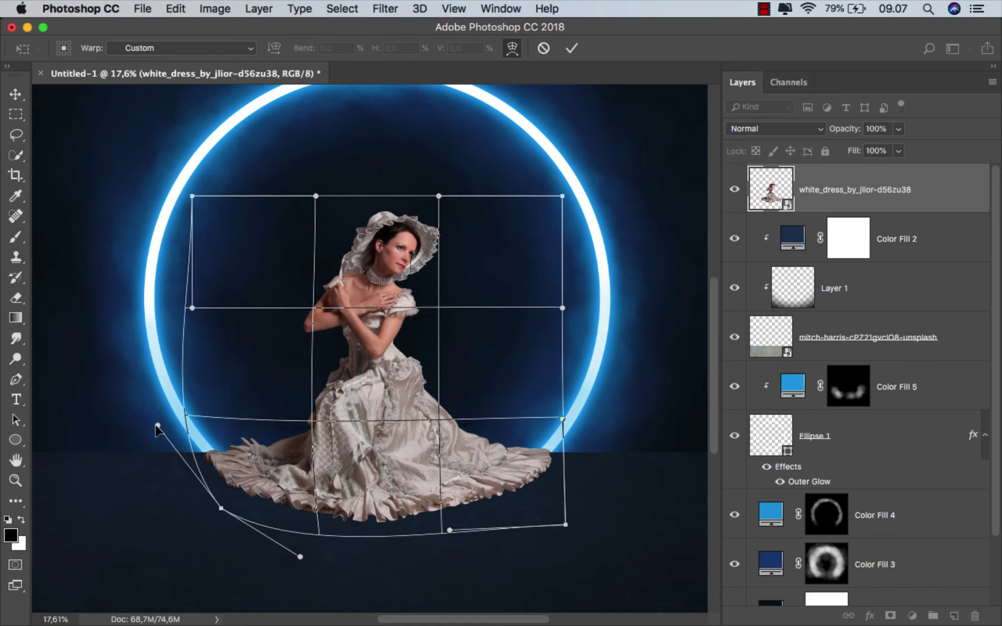
left_click_drag(300, 557, 311, 568)
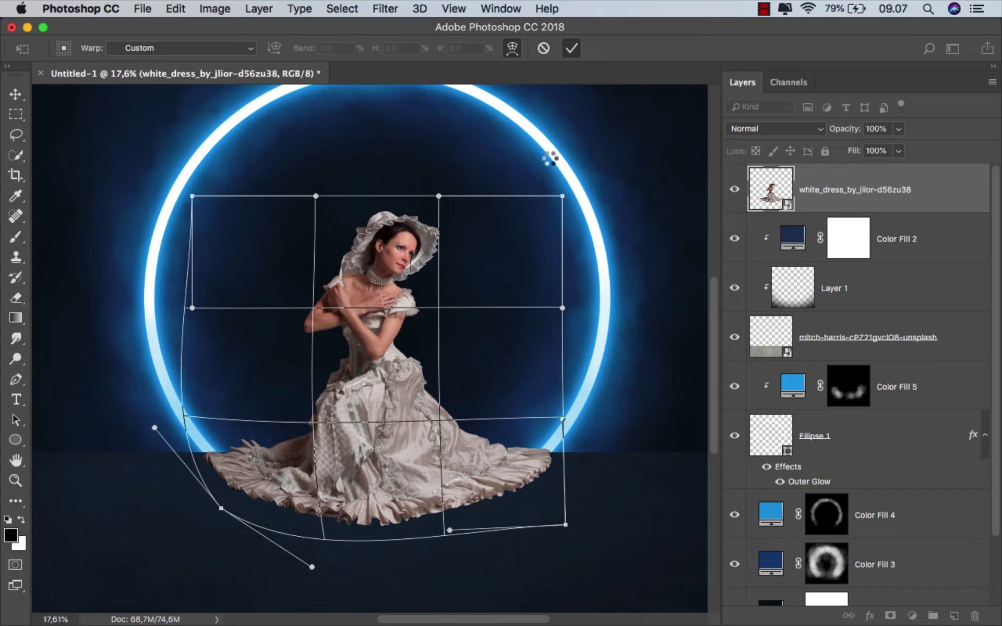
key("super+0")
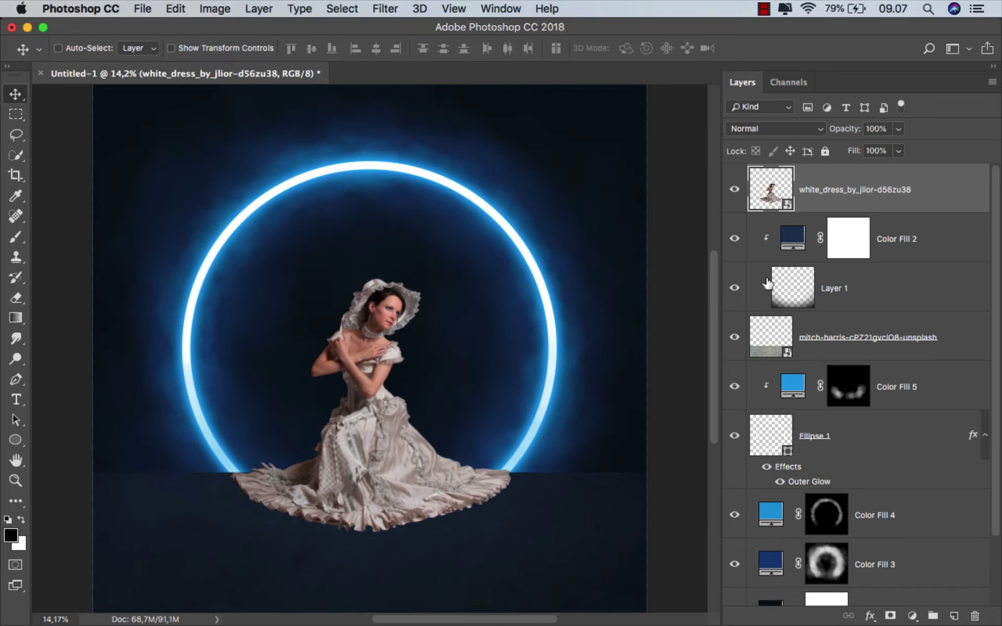
Step: Add a new Layer 2 above Color Fill 2 and clip it to the layer below
left_click(735, 338)
left_click(894, 236)
left_click(954, 617)
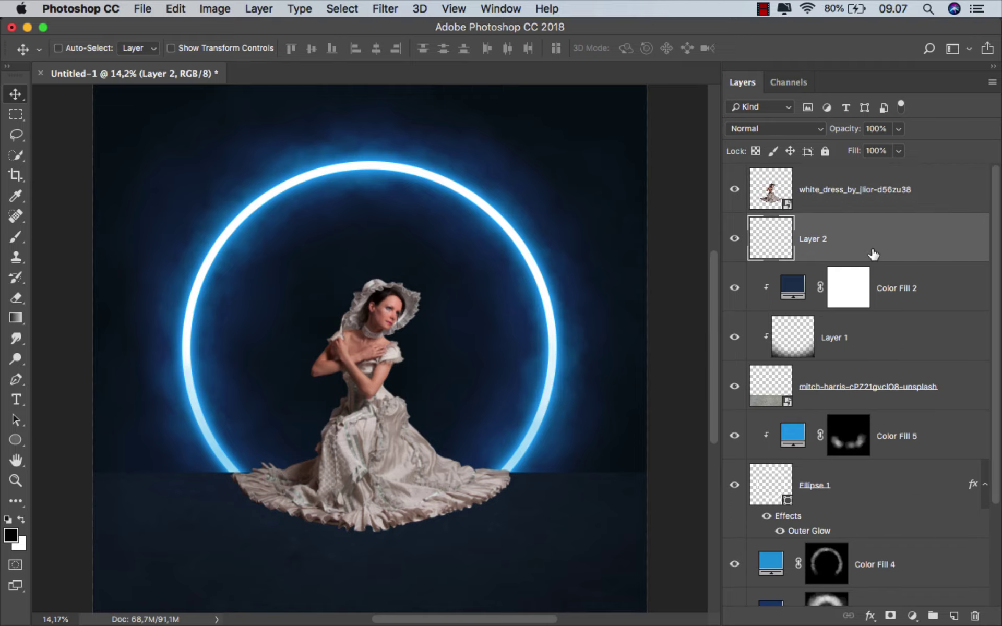
right_click(872, 249)
left_click(762, 492)
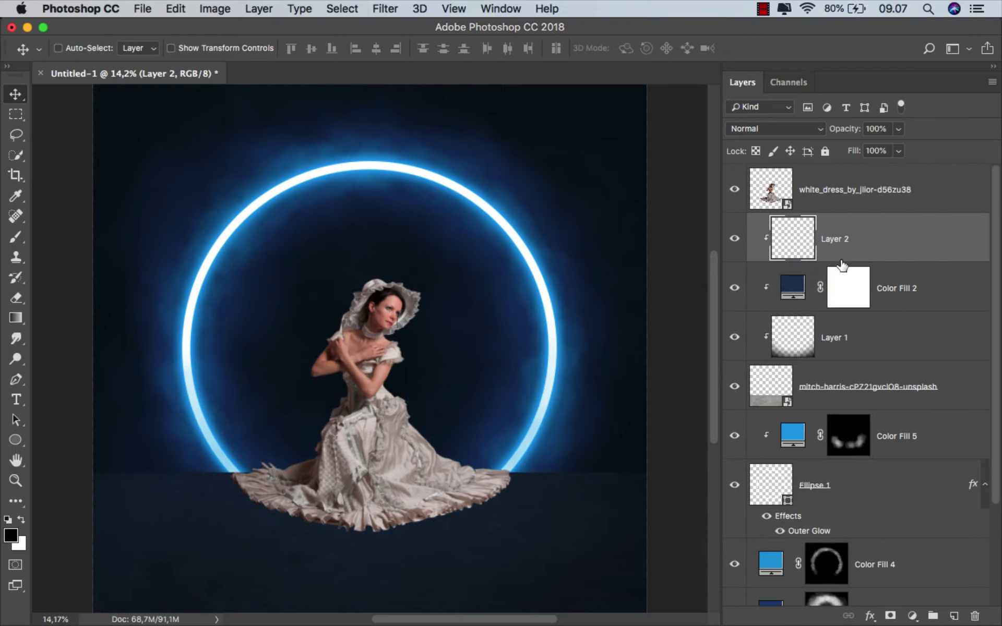
Step: Set a full-opacity soft black brush, zoom in, and paint a dark shadow under the dress hem
left_click(16, 236)
left_click(78, 233)
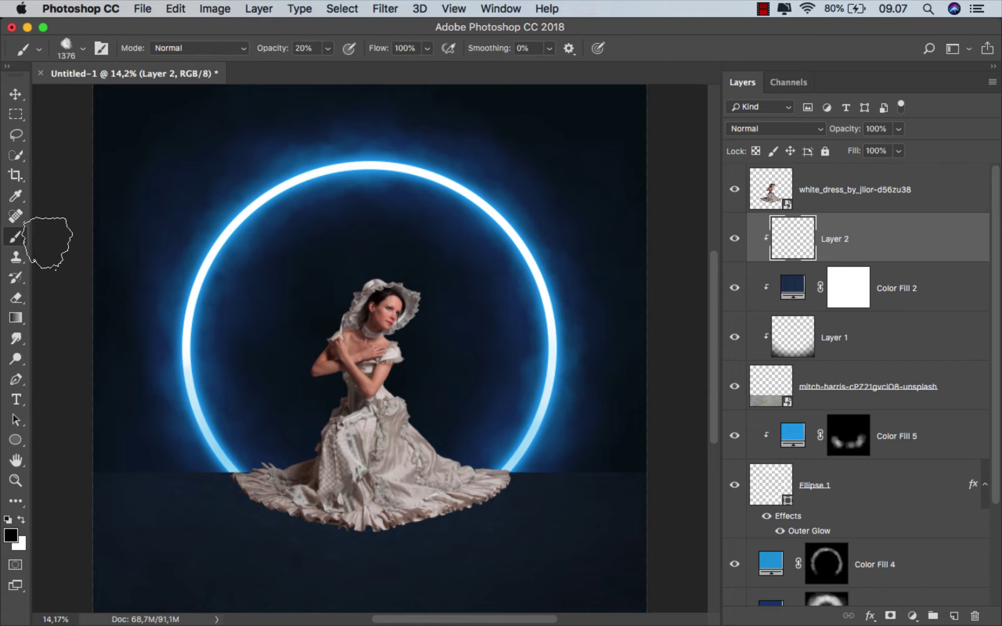
right_click(252, 307)
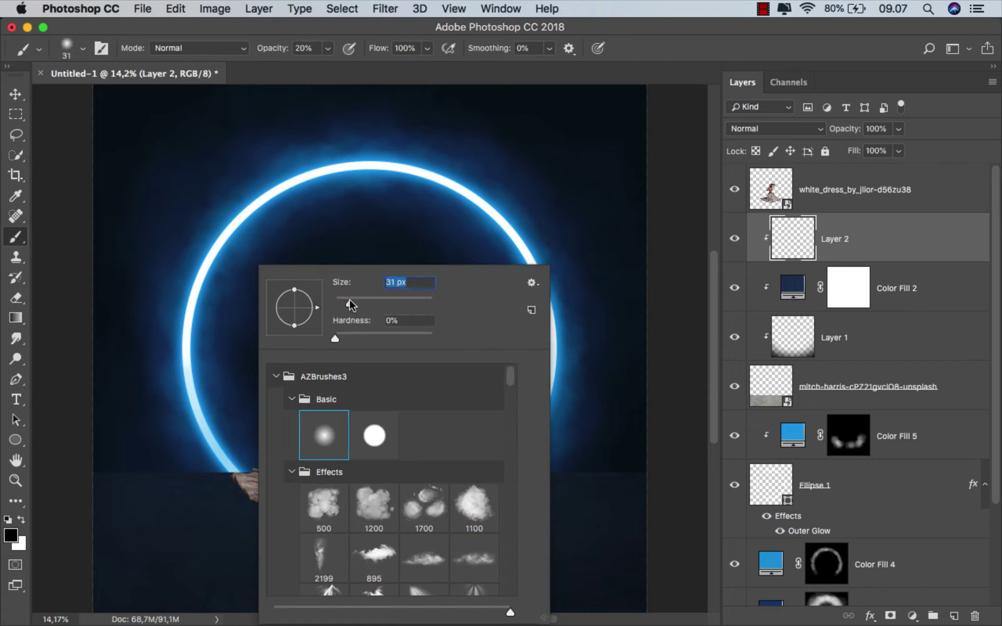
left_click(327, 48)
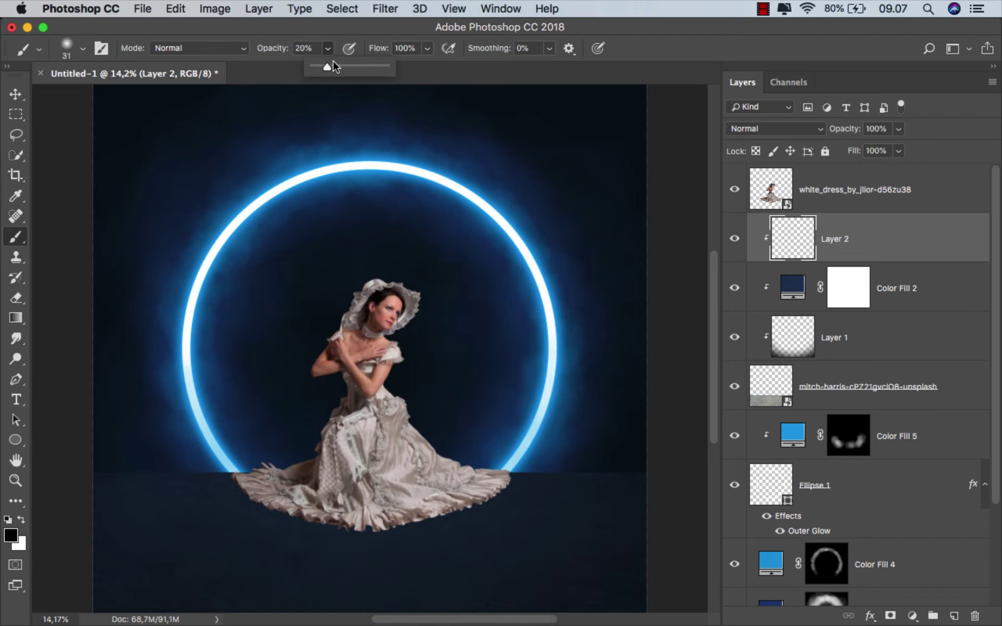
left_click(424, 67)
scroll(240, 481, "up", 2)
scroll(240, 481, "up", 2)
scroll(240, 481, "up", 2)
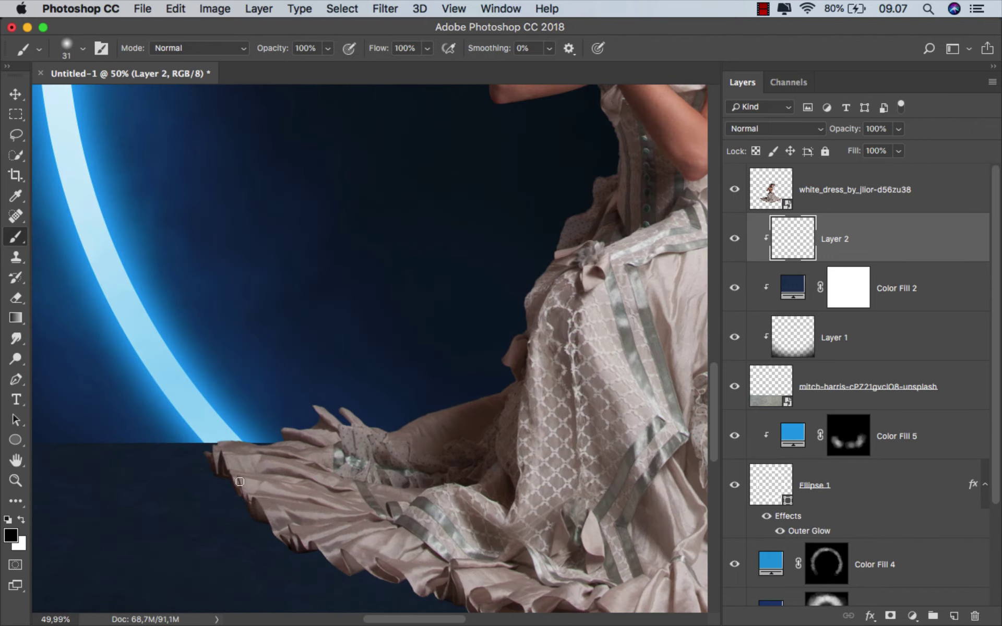
scroll(246, 476, "up", 2)
left_click_drag(242, 474, 169, 380)
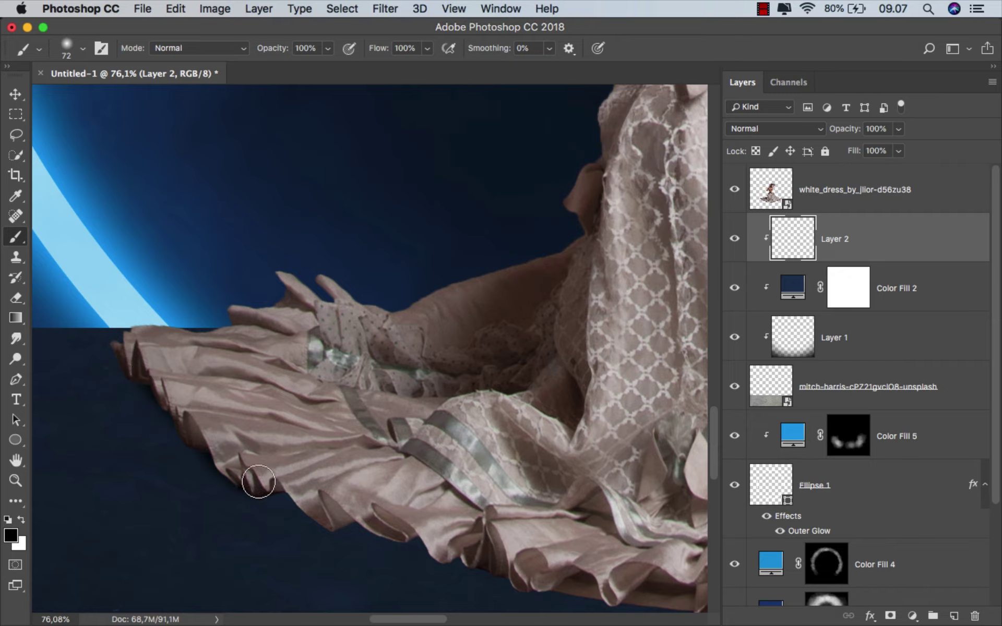
left_click_drag(258, 481, 303, 500)
Step: Paint more shadow between the hem folds, fit the image, and keep the layer at 74% fill
left_click_drag(415, 523, 258, 352)
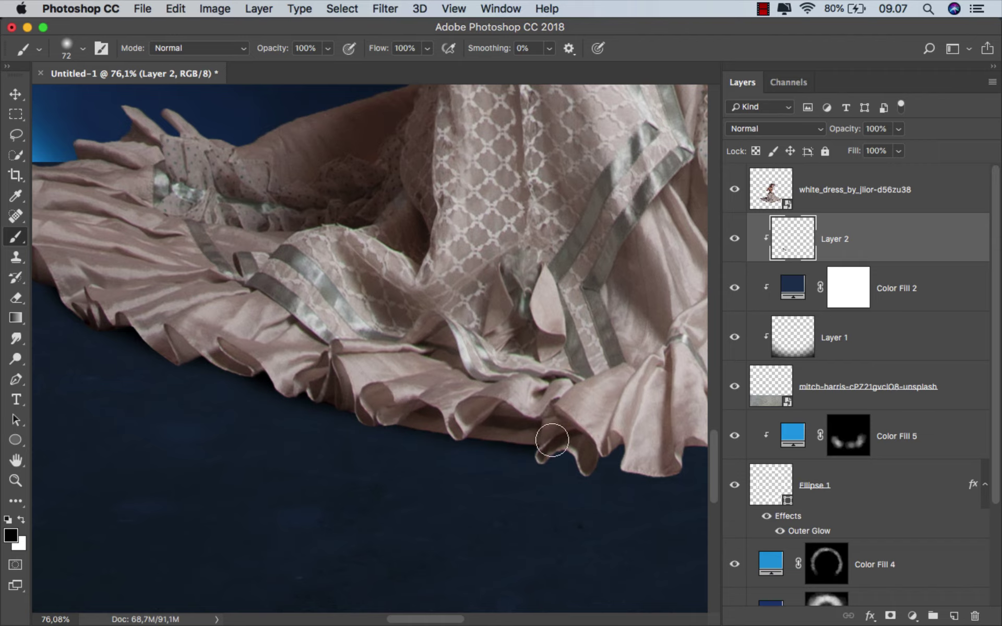
left_click_drag(611, 456, 328, 390)
mouse_move(421, 401)
left_mouse_down()
mouse_move(446, 404)
mouse_move(297, 428)
left_mouse_up()
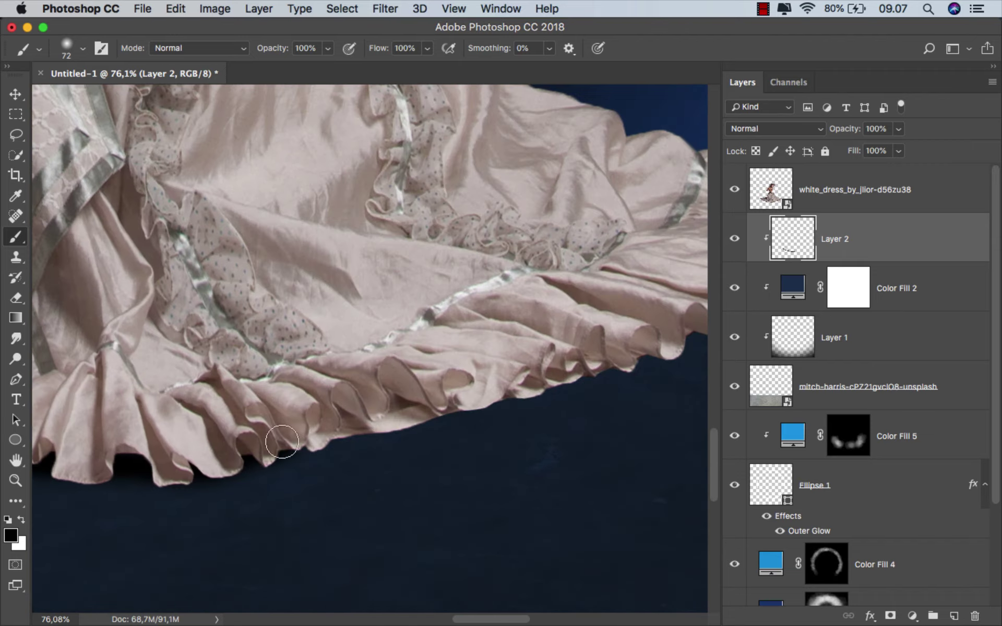
left_click_drag(595, 359, 319, 434)
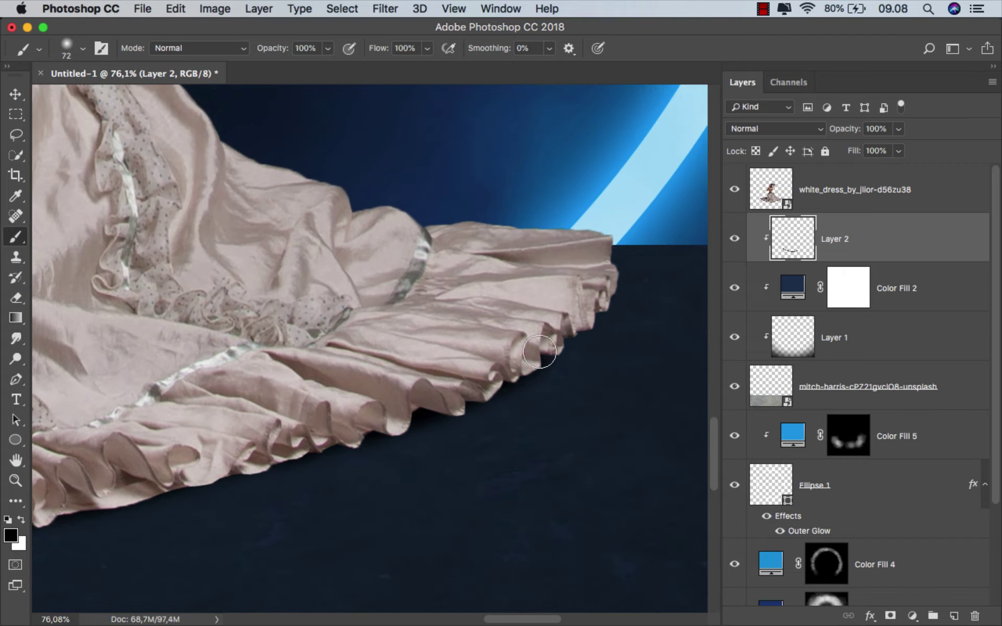
key("super+0")
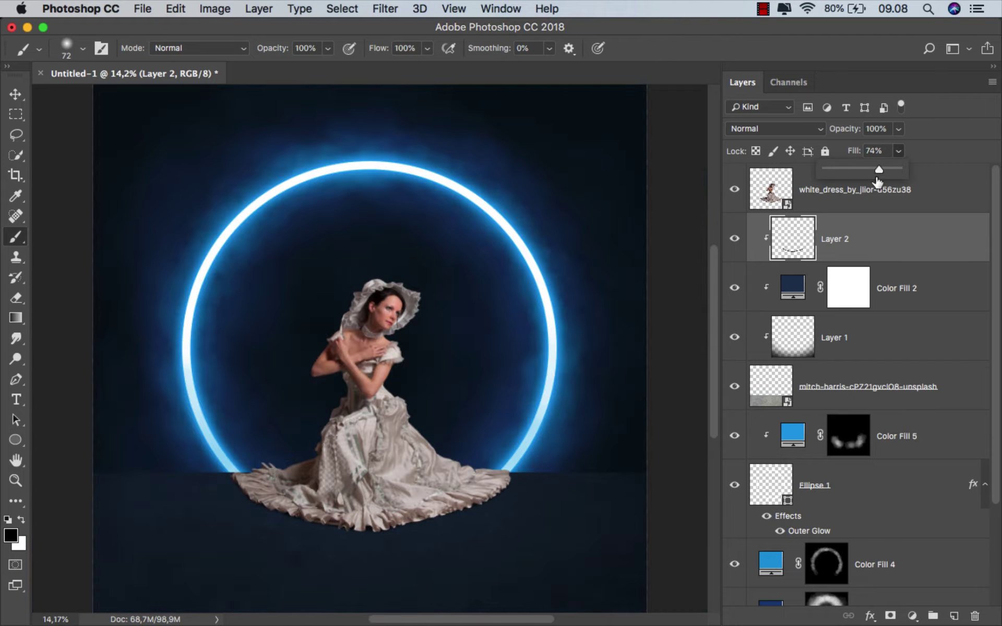
left_click(865, 239)
left_click(850, 191)
Step: Add a Color Balance adjustment clipped to the dress, shifting midtones toward cyan and blue
key("v")
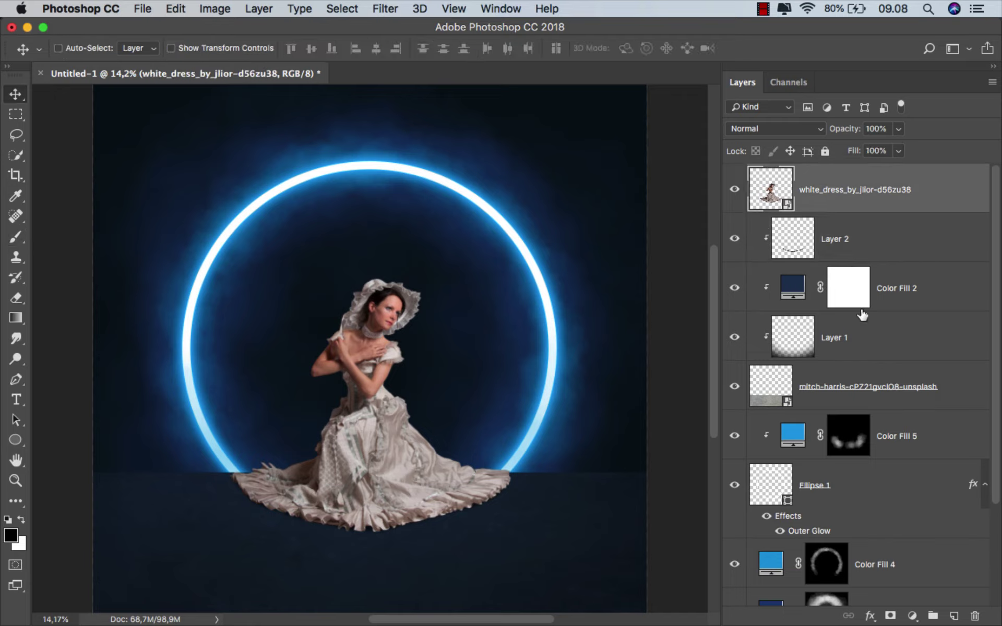
left_click(913, 615)
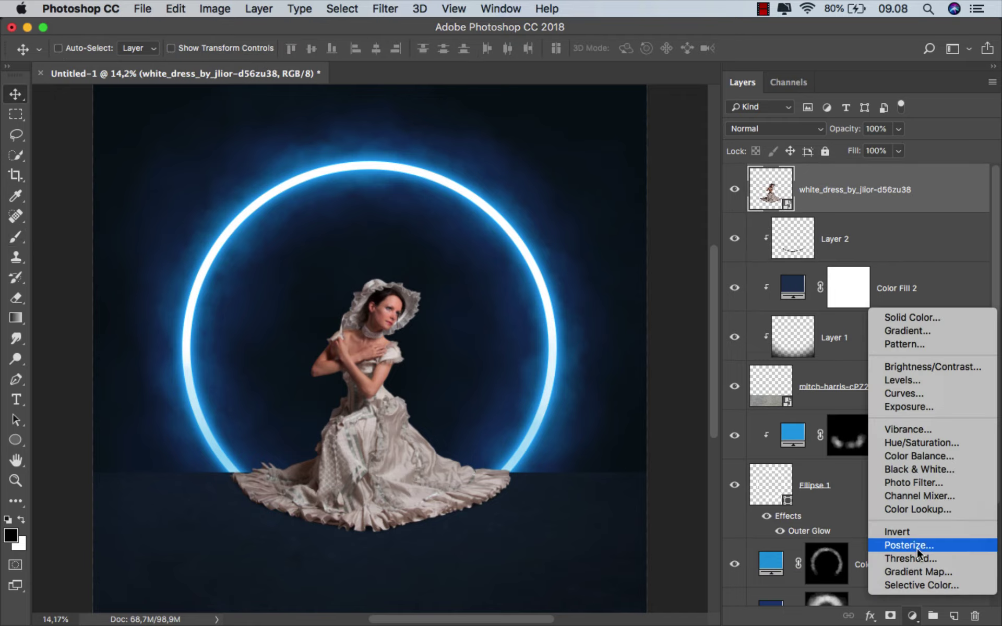
left_click(923, 457)
left_click(605, 556)
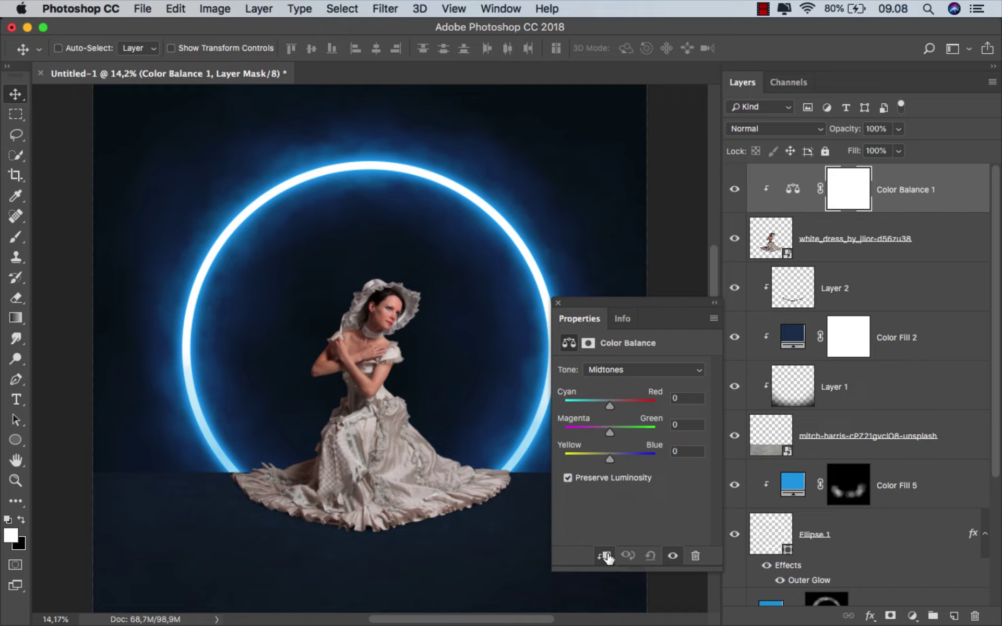
left_click_drag(589, 400, 590, 400)
left_click_drag(625, 456, 629, 455)
Step: Shift shadows toward cyan and blue and highlights toward cyan, then toggle the adjustment to compare
left_click(608, 366)
left_click(608, 358)
left_click_drag(609, 402, 604, 403)
left_click(615, 459)
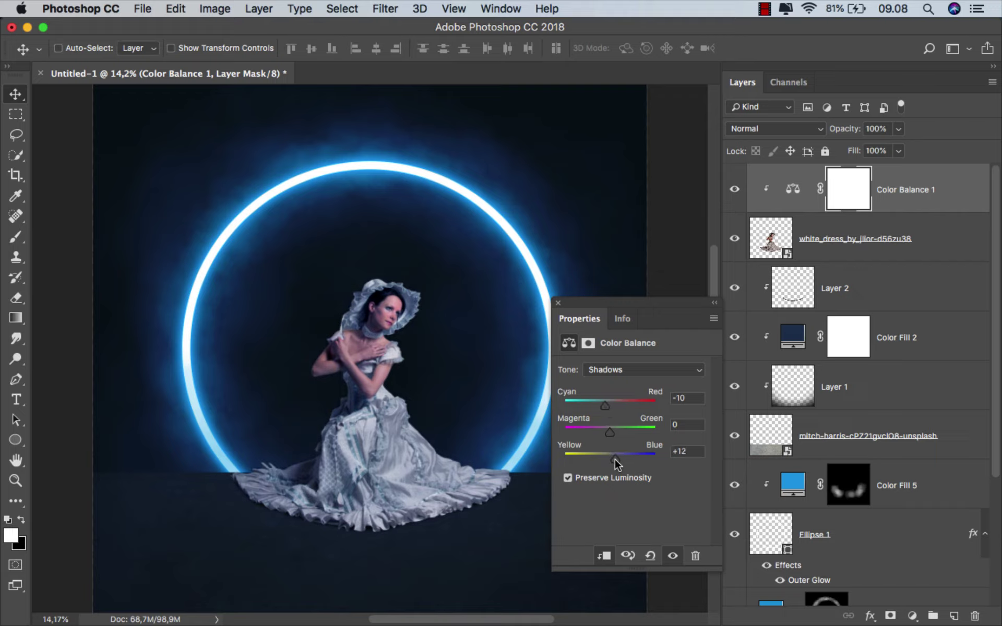
left_click(627, 370)
left_click_drag(609, 406, 596, 405)
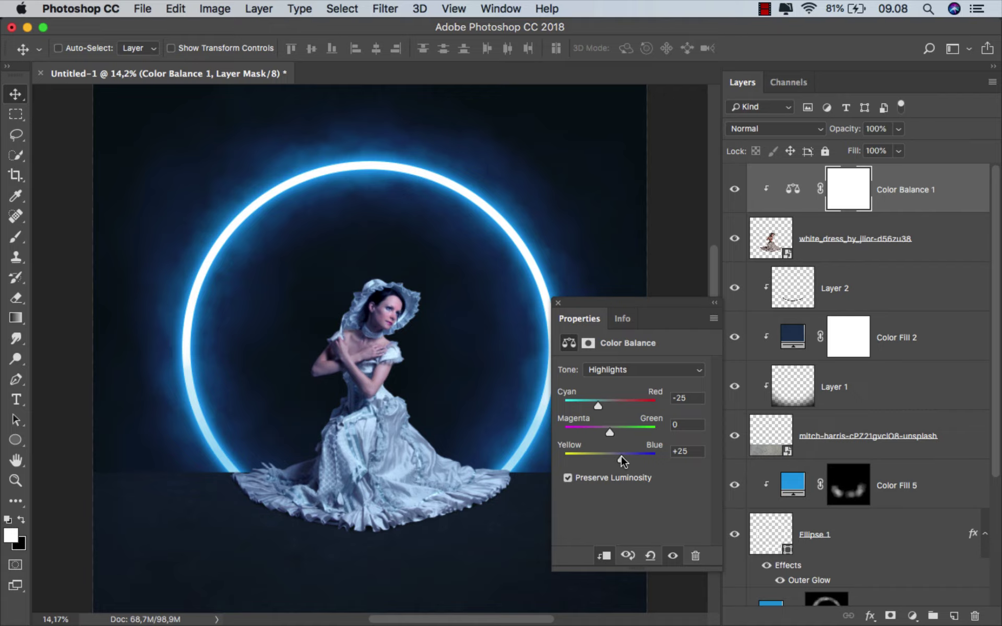
left_click(559, 304)
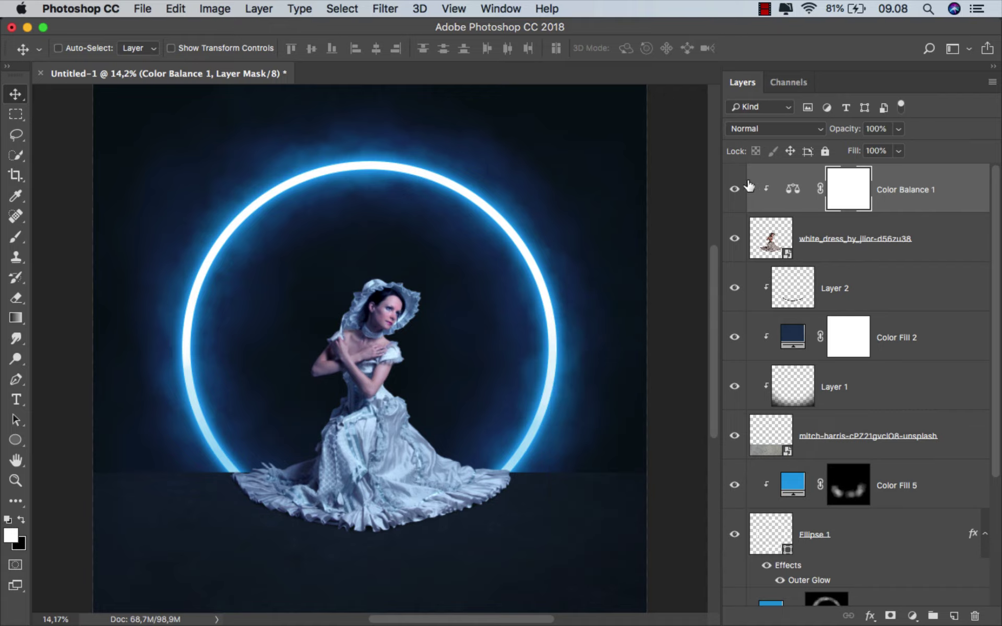
left_click(735, 189)
left_click(736, 189)
left_click(916, 192)
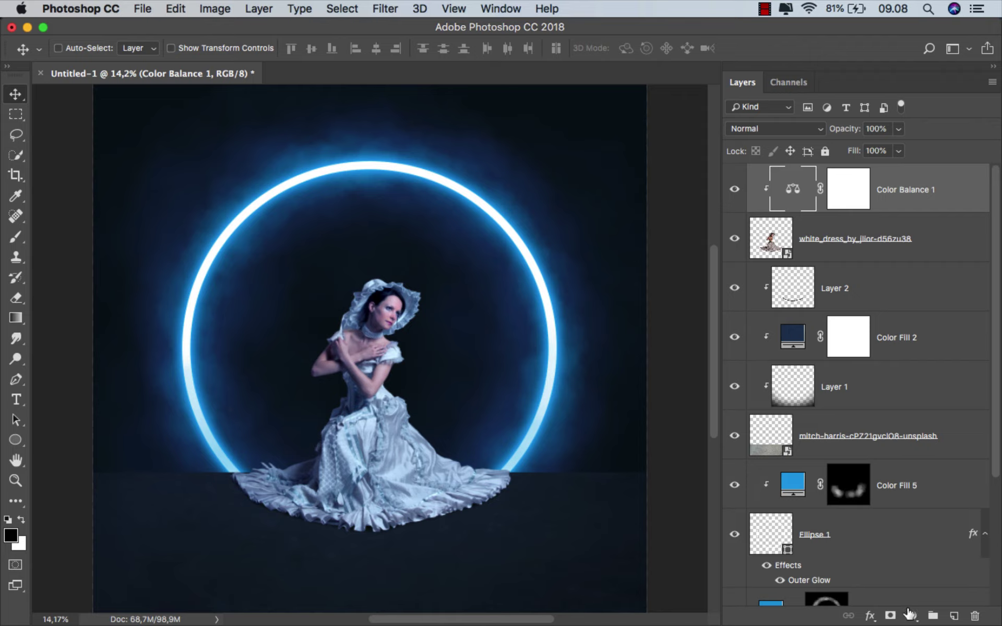
Step: Add a Levels adjustment clipped to the dress, lower its white point, and invert its mask
left_click(911, 615)
left_click(913, 383)
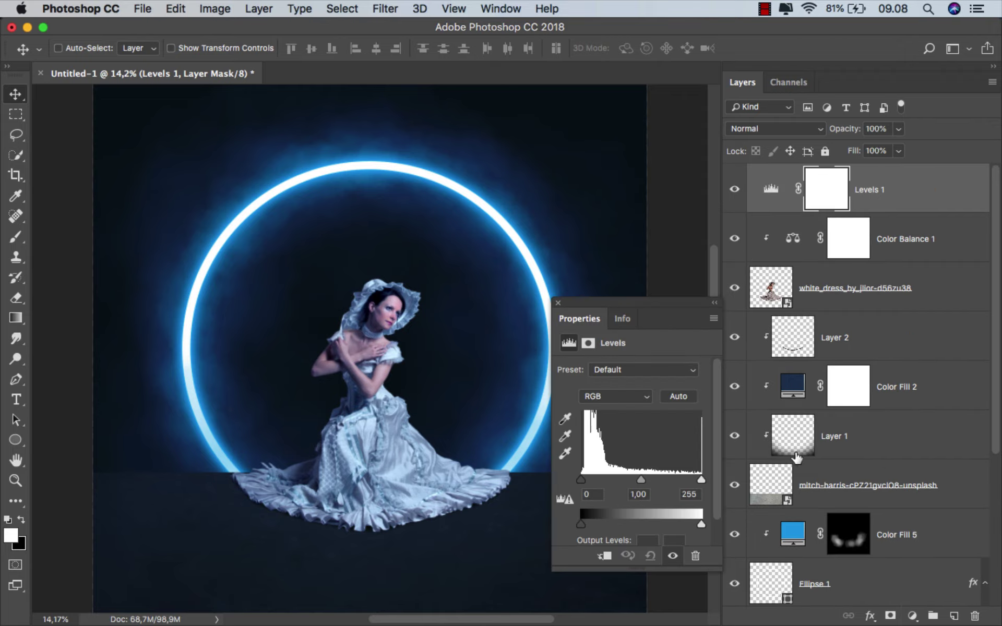
left_click(605, 556)
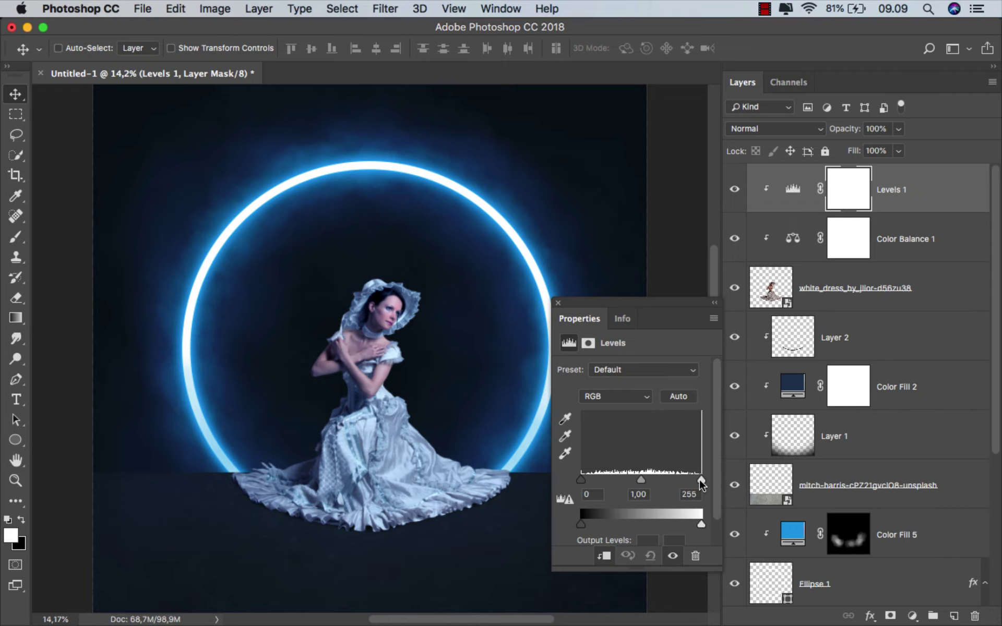
left_click_drag(700, 479, 663, 484)
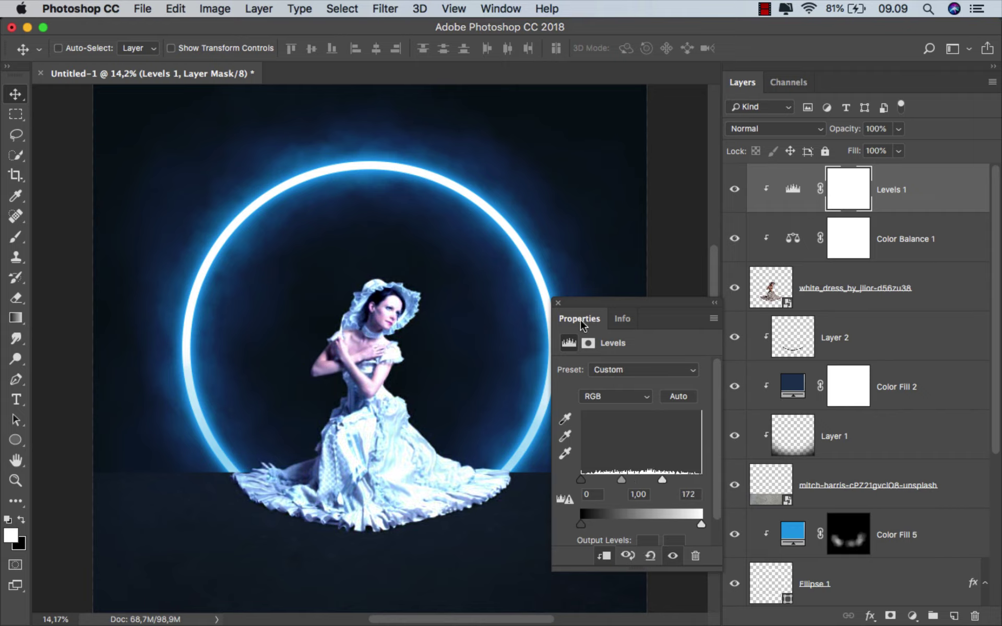
left_click(830, 198)
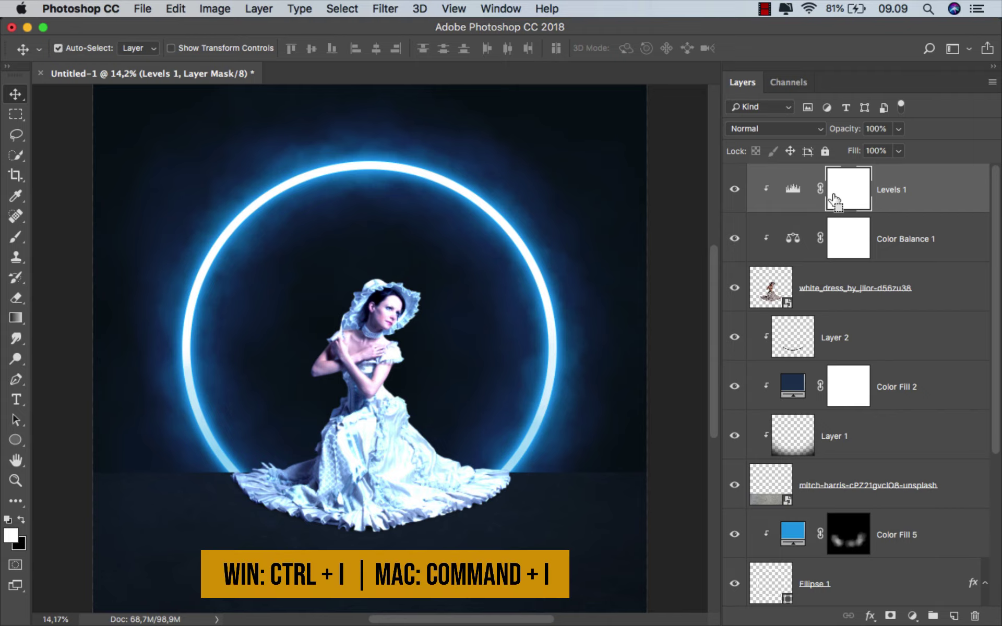
key("super+i")
Step: Choose a soft brush, zoom in on the model, and enlarge the brush
left_click(15, 237)
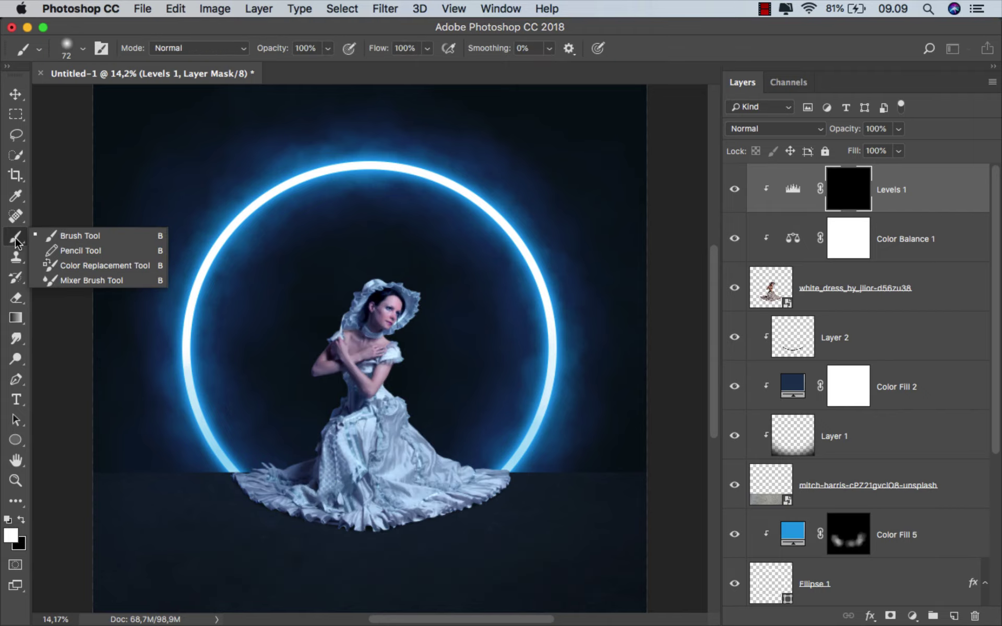
left_click(77, 235)
scroll(334, 365, "up", 3)
scroll(334, 366, "up", 2)
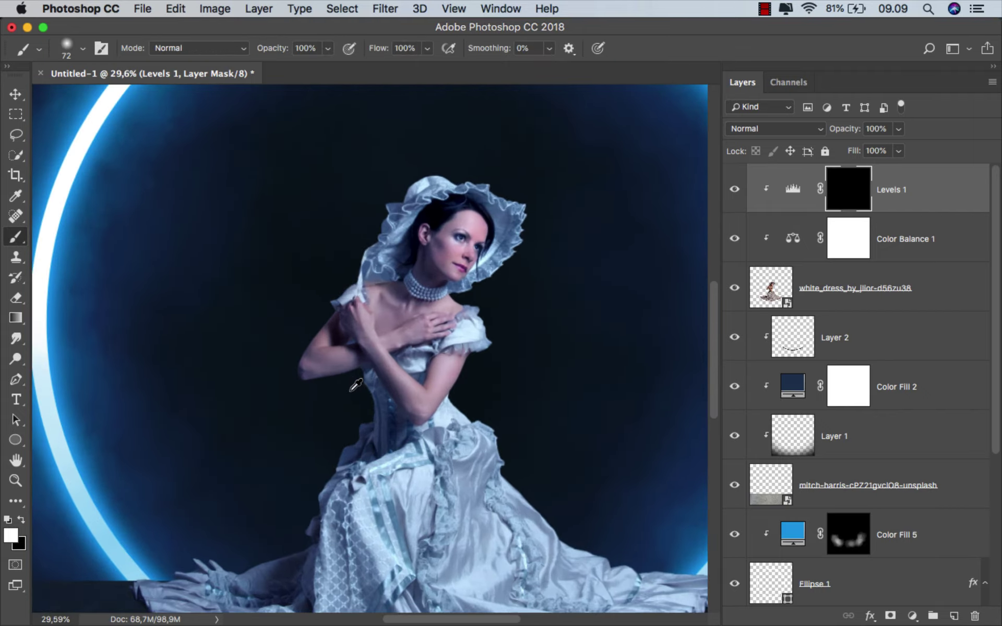
scroll(337, 368, "up", 3)
mouse_move(363, 379)
left_mouse_down()
mouse_move(384, 378)
mouse_move(327, 486)
mouse_move(358, 363)
mouse_move(288, 517)
mouse_move(390, 346)
mouse_move(324, 394)
mouse_move(260, 415)
mouse_move(205, 402)
mouse_move(123, 425)
mouse_move(85, 414)
left_mouse_up()
key("bracketright")
key("bracketright")
key("bracketright")
scroll(297, 390, "down", 1)
scroll(296, 390, "down", 4)
scroll(313, 390, "up", 1)
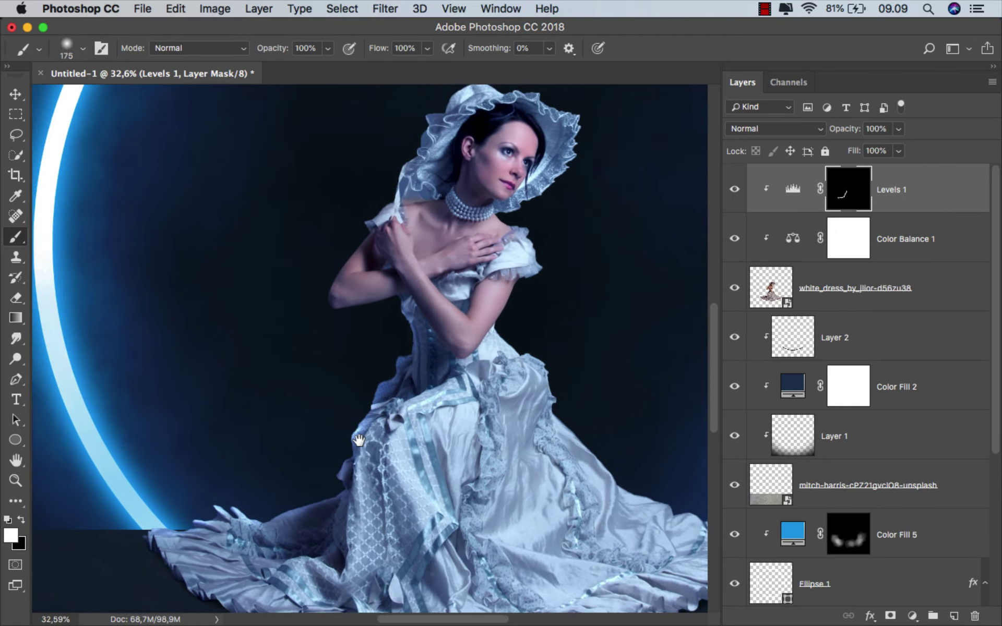
scroll(329, 389, "up", 2)
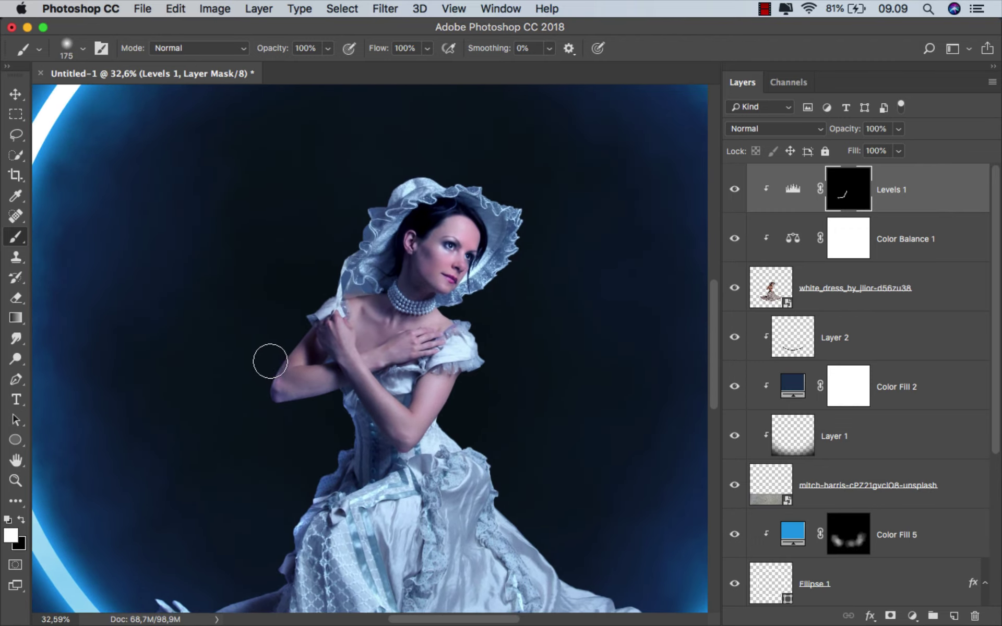
Step: Brush the Levels mask white along the hat edge and dress hem at low opacity, then fit the composition
left_click_drag(325, 279, 417, 159)
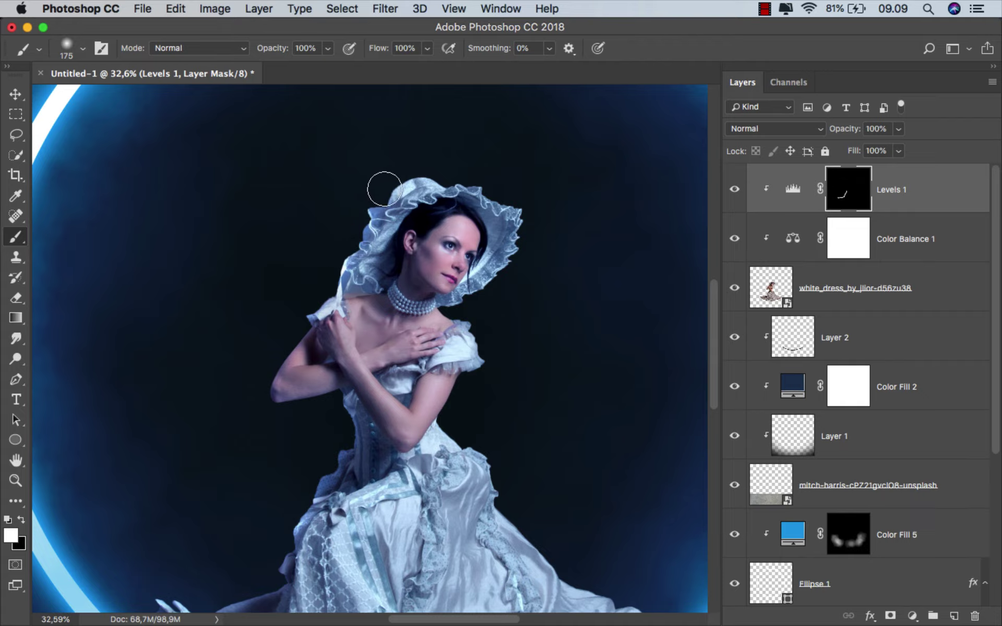
mouse_move(495, 183)
left_mouse_down()
mouse_move(448, 188)
mouse_move(424, 309)
mouse_move(440, 351)
mouse_move(416, 391)
mouse_move(409, 434)
mouse_move(359, 362)
mouse_move(434, 459)
mouse_move(514, 488)
mouse_move(666, 501)
left_mouse_up()
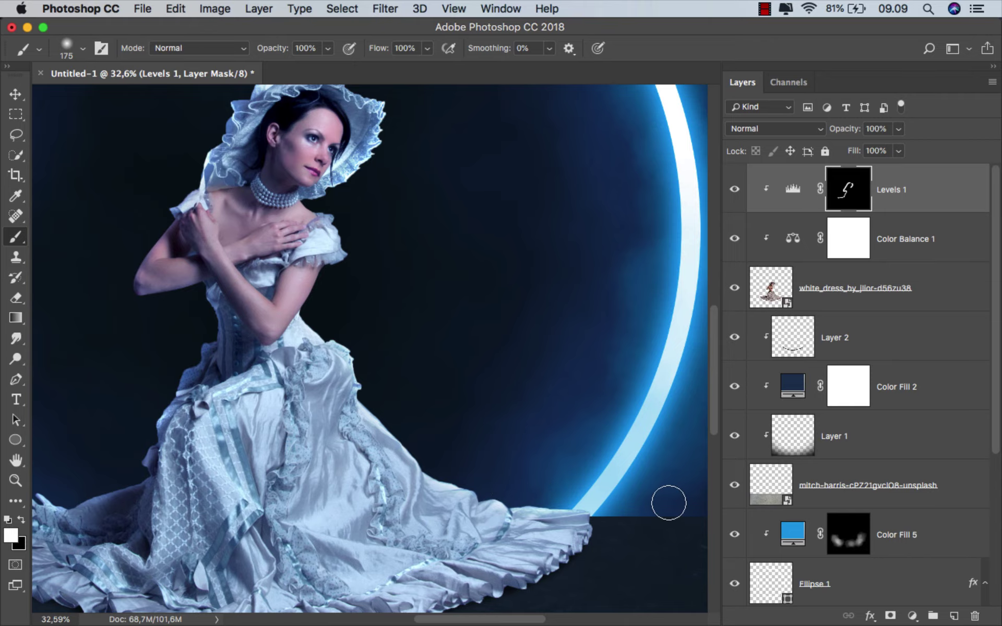
left_click_drag(438, 376, 505, 454)
scroll(404, 358, "up", 3)
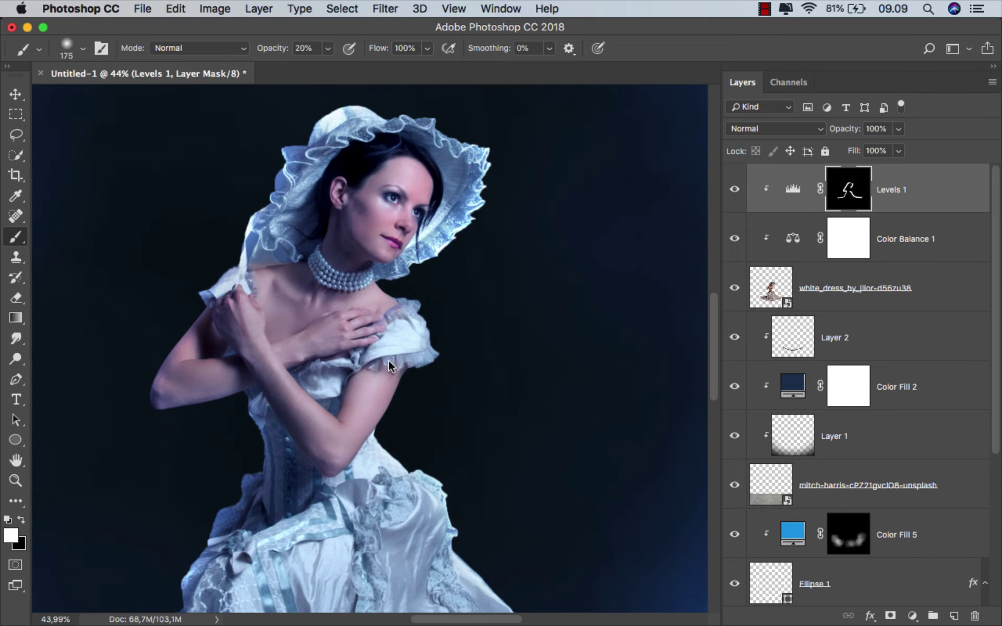
key("2")
key("bracketleft")
left_click(371, 392, "ctrl+alt")
left_click(267, 351, "ctrl+alt")
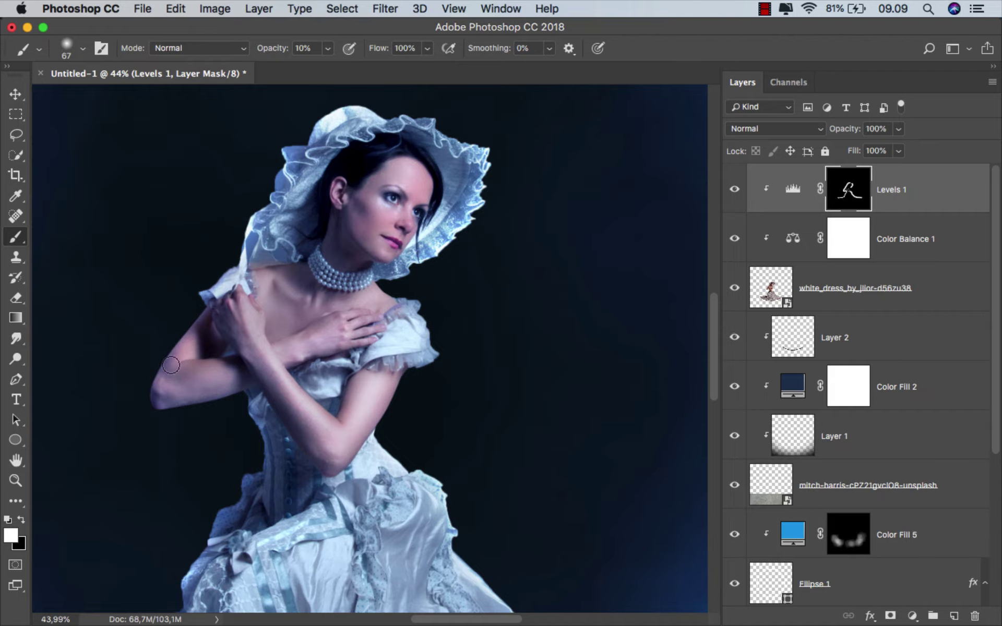
left_click_drag(412, 208, 439, 209)
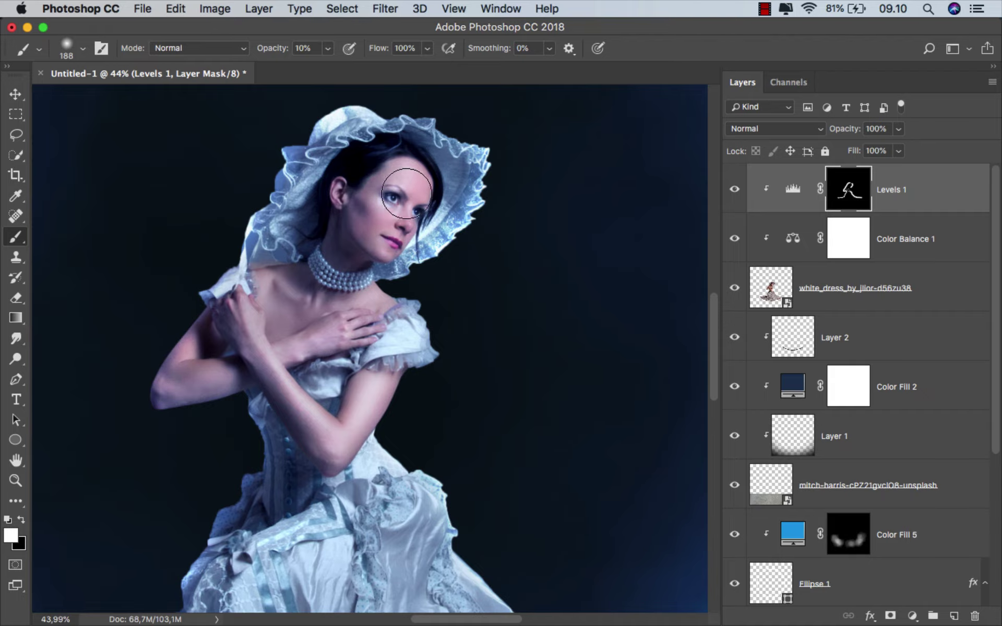
key("super+0")
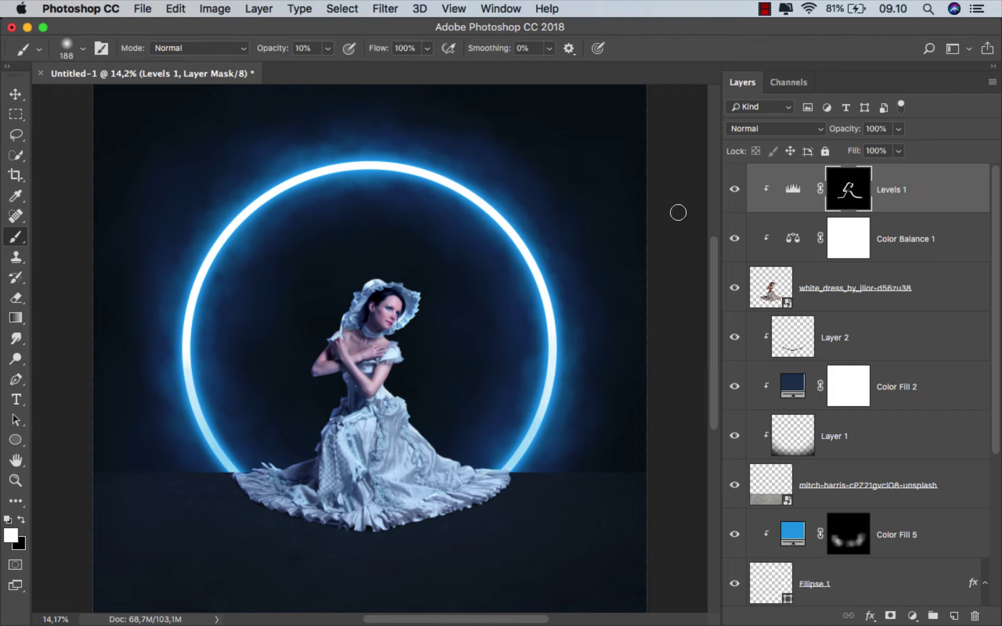
Step: Compare the Levels adjustment, then add a new Layer 3 blended as Linear Dodge (Add)
left_click(735, 193)
left_click(735, 193)
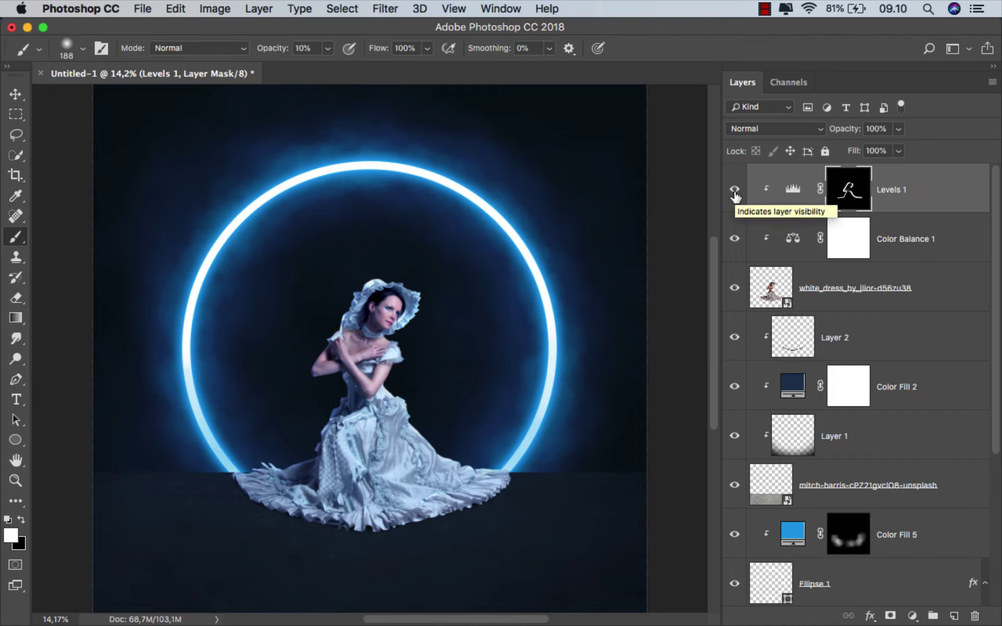
key("super+2")
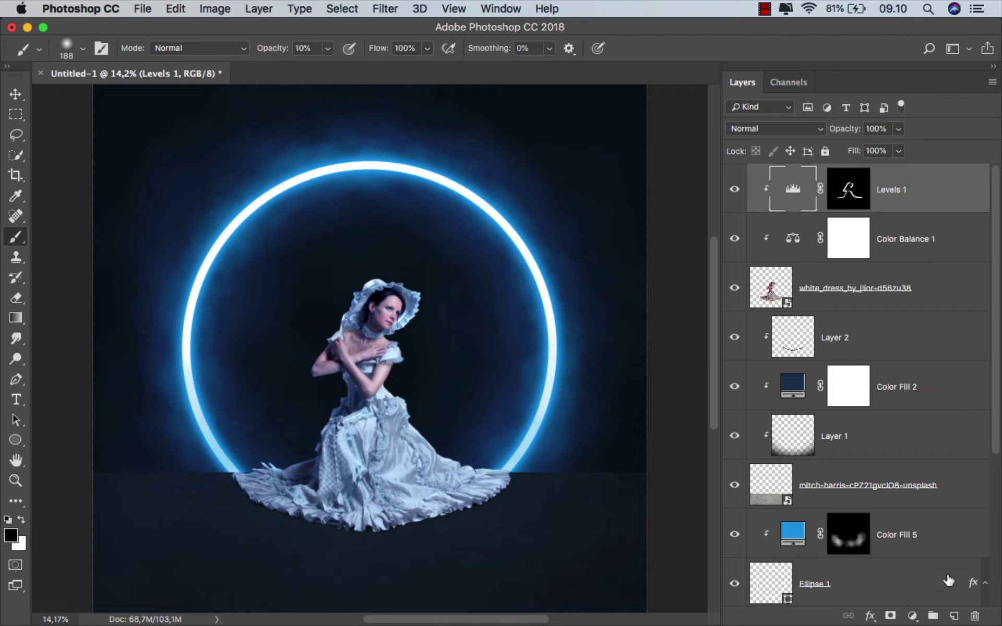
left_click(952, 616)
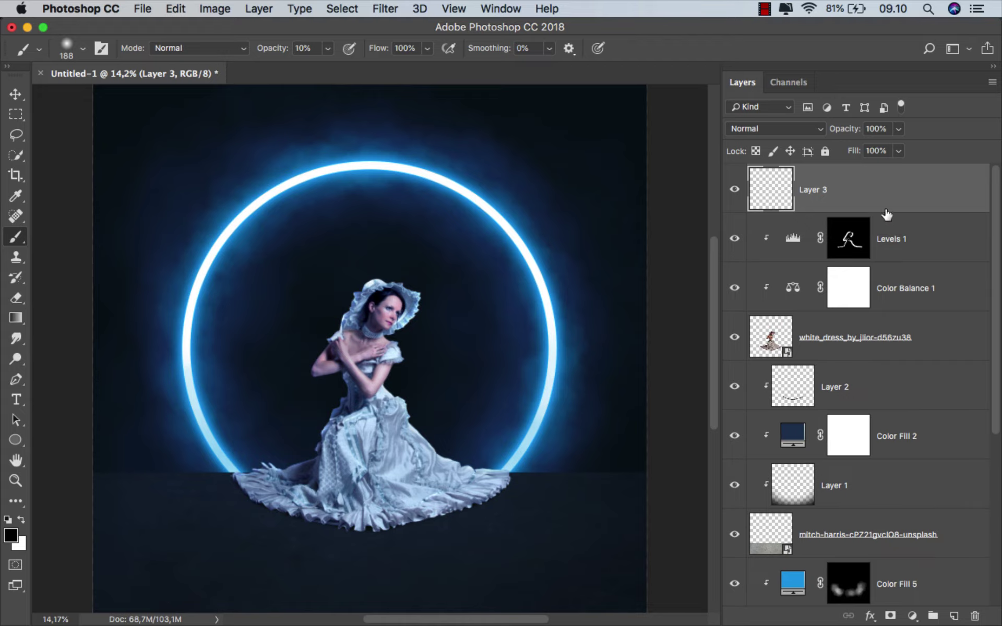
left_click(772, 129)
left_click(784, 259)
Step: Sample dark navy and paint soft glow on both hem edges with a large 1100 cloud brush
scroll(235, 413, "up", 3, "alt")
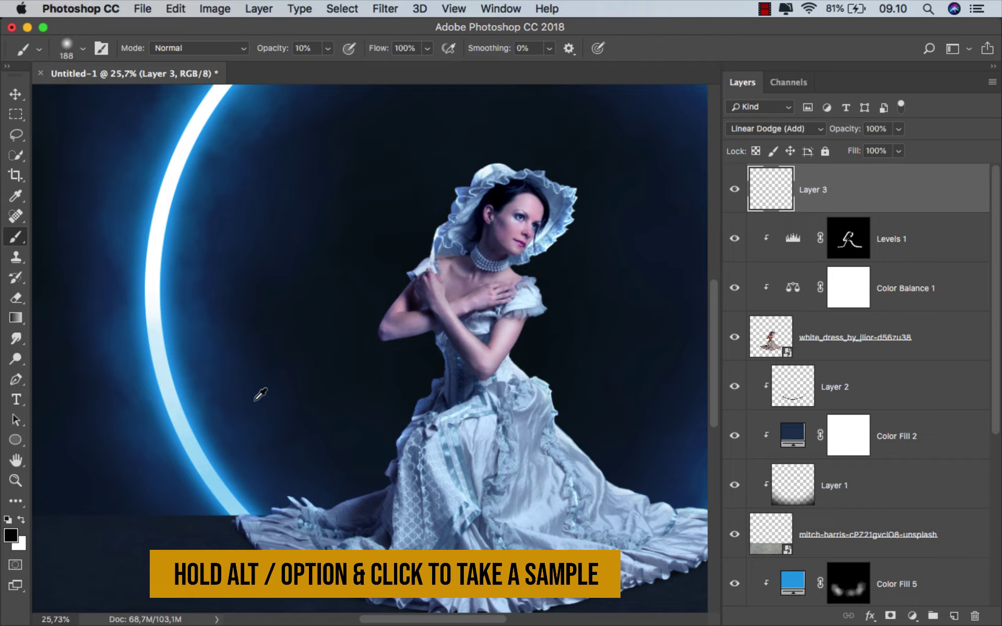
left_click(266, 384, "alt")
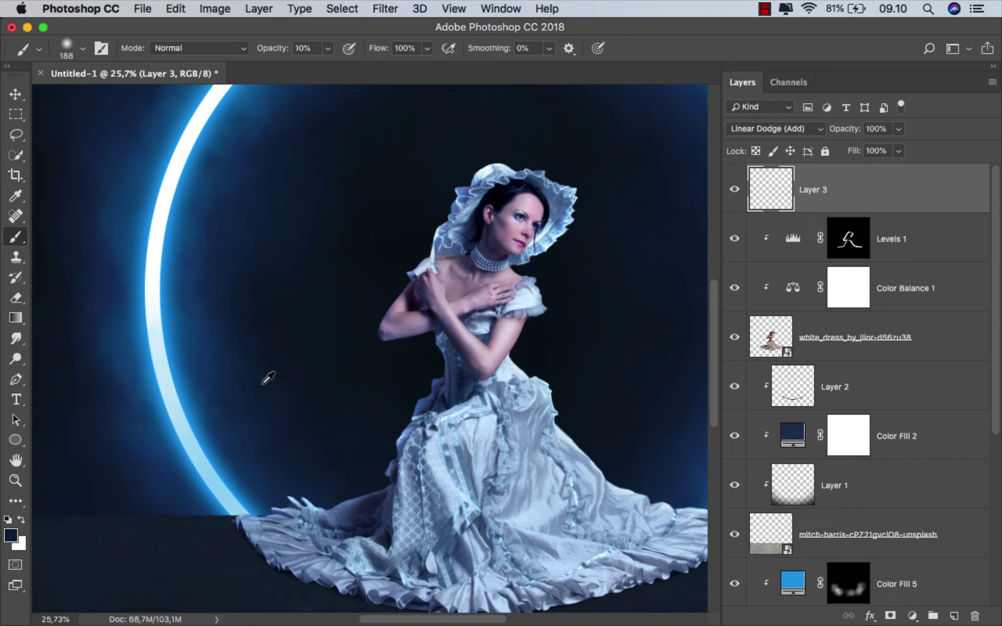
scroll(268, 379, "down", 2, "alt")
right_click(302, 342)
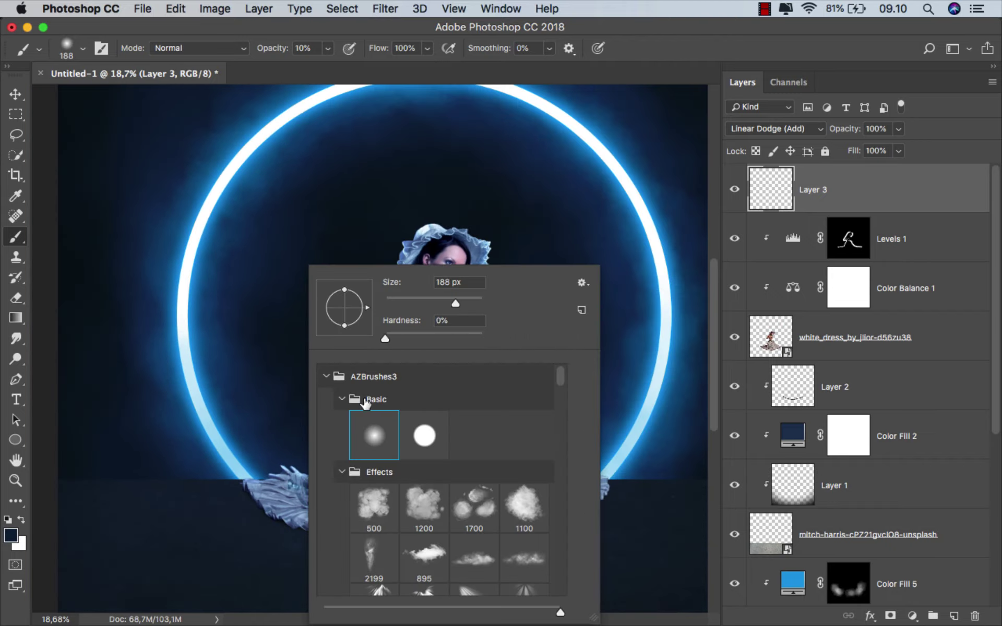
left_click(520, 500)
key("Return")
scroll(261, 397, "down", 1, "alt")
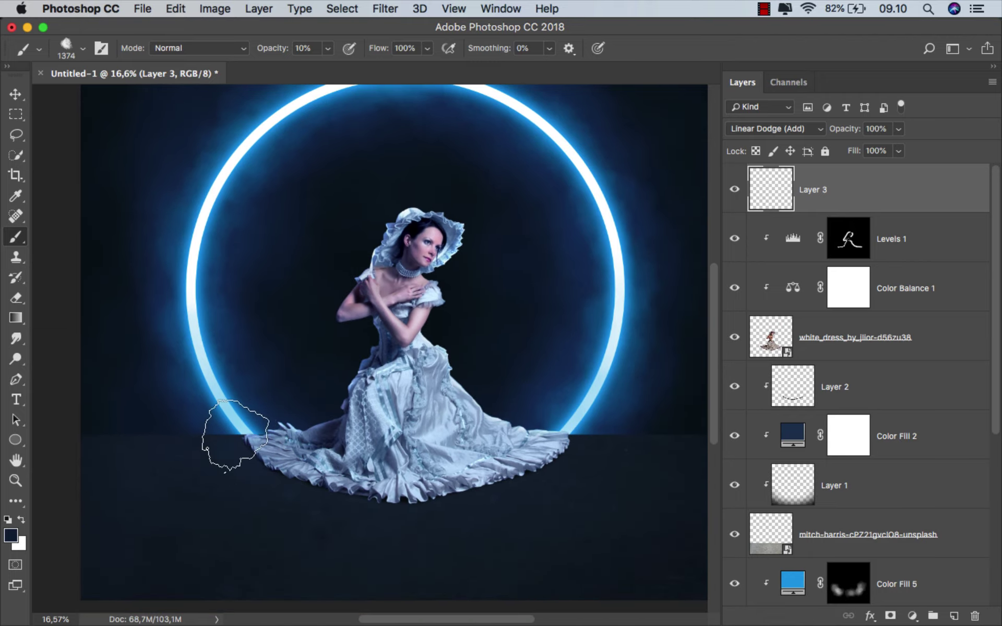
left_click_drag(260, 458, 274, 437)
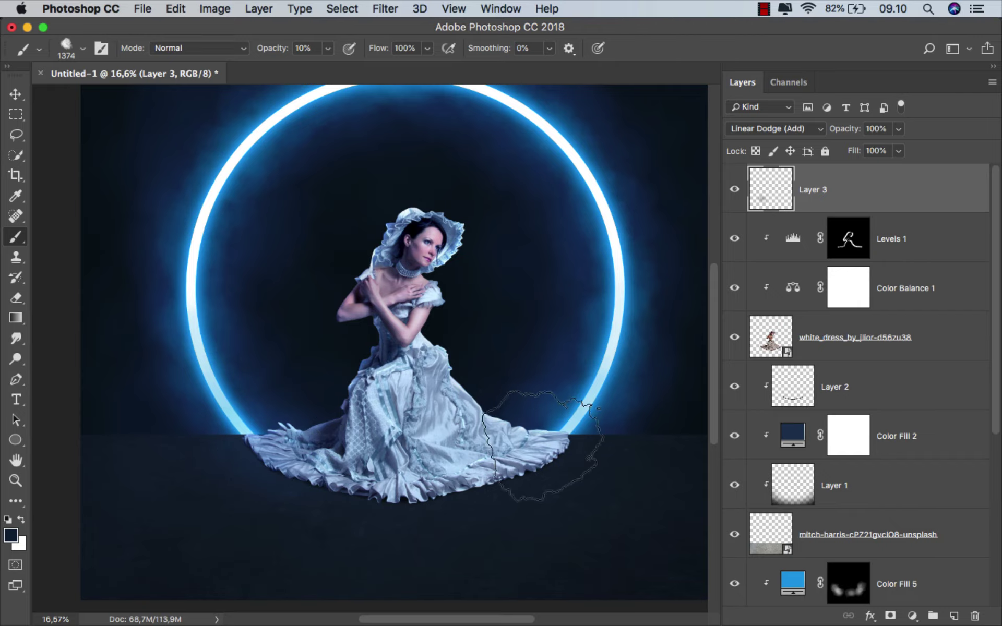
left_click_drag(579, 454, 505, 462)
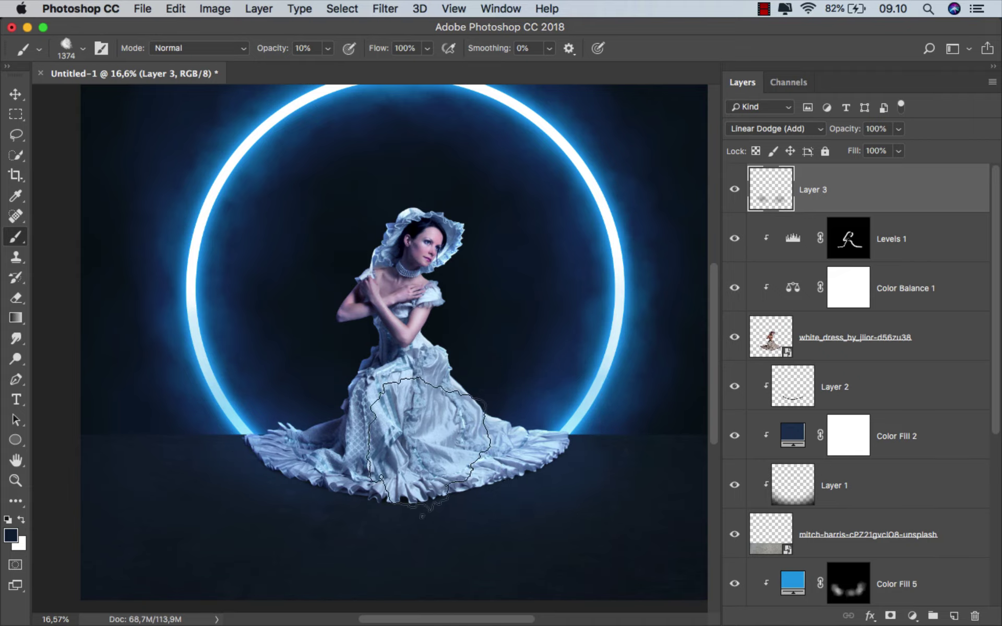
Step: Check Layer 3, then paint mid and bright ring blues along the dress hem
left_click(729, 197)
left_click(729, 197)
left_click(729, 198)
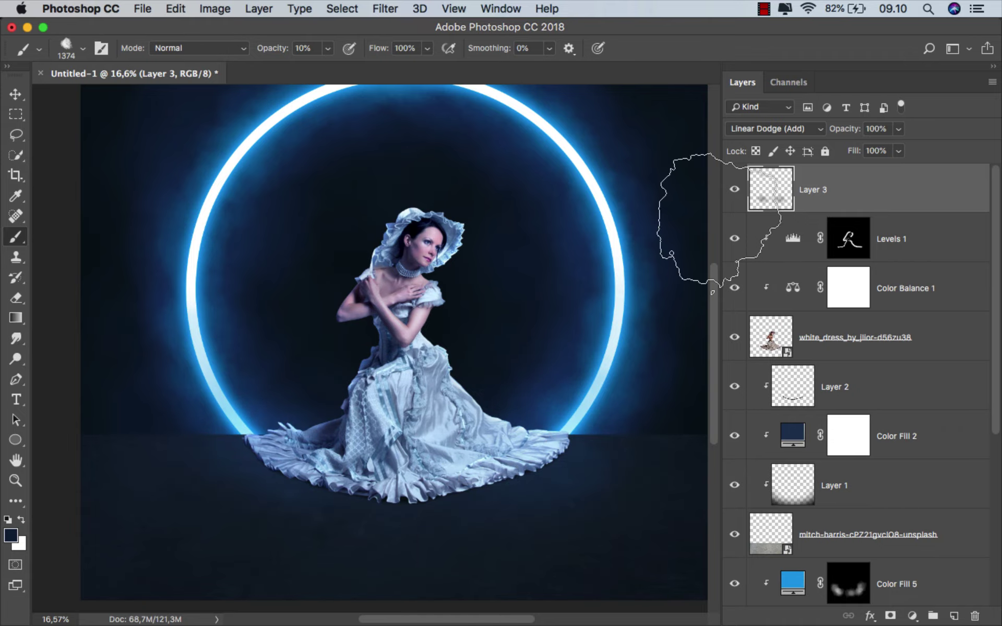
scroll(482, 342, "down", 1)
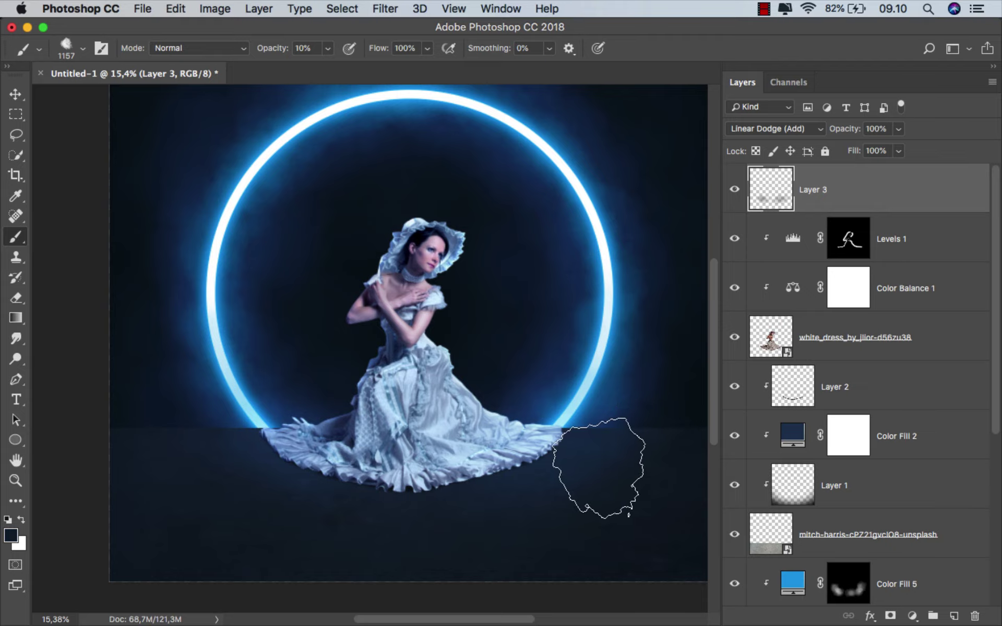
left_click(618, 383, "alt")
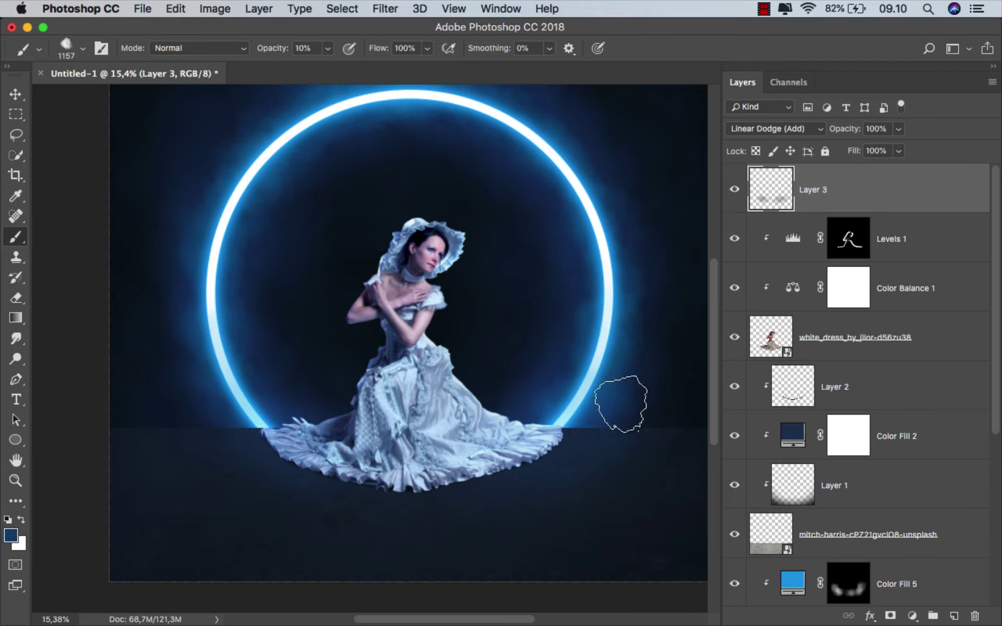
left_click(256, 405, "alt")
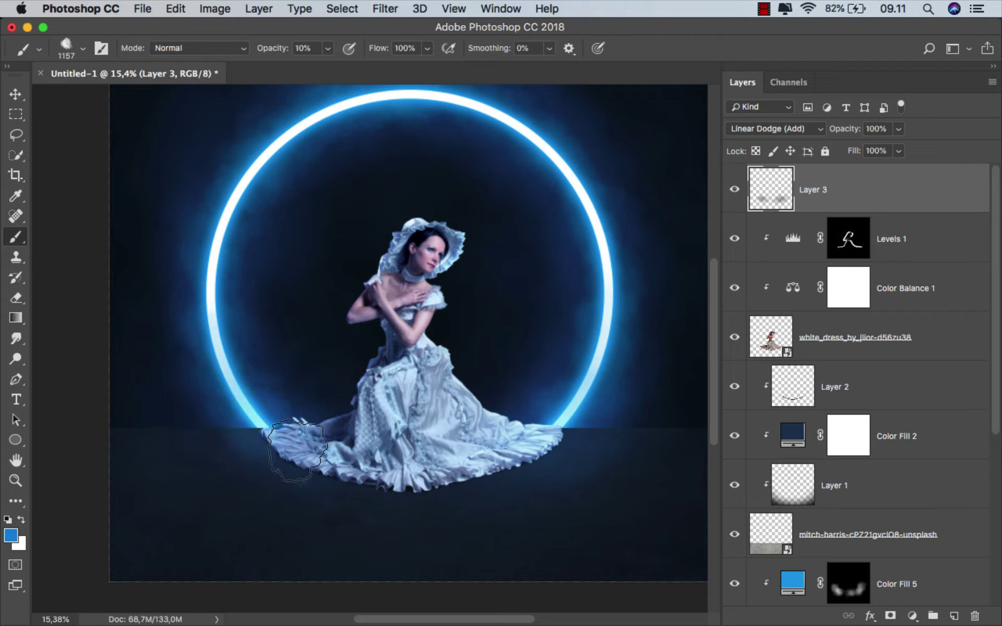
left_click_drag(297, 450, 410, 481)
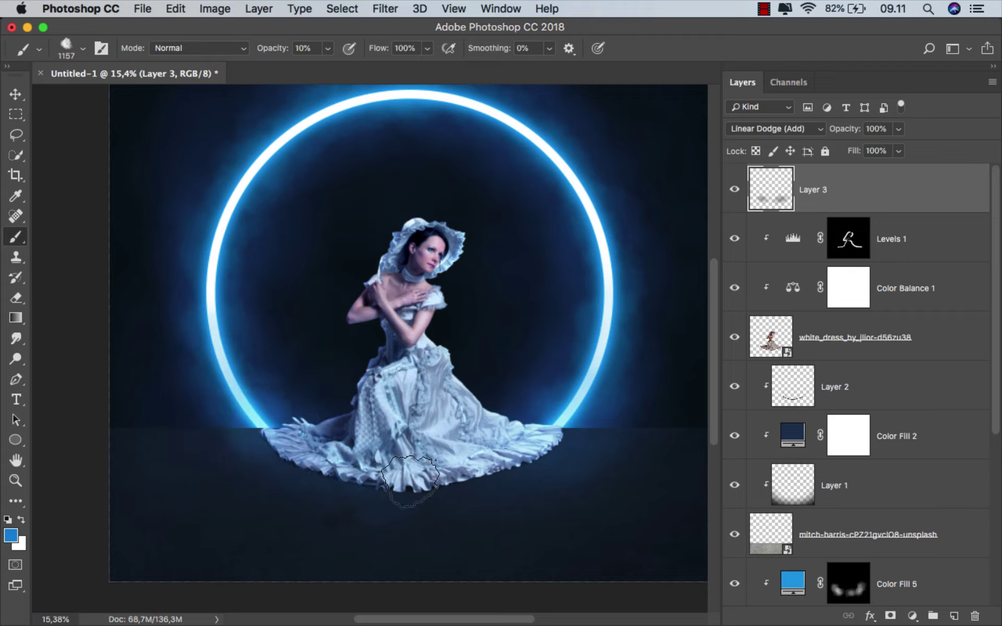
Step: Paint a faint darker navy tone from the dress side to her chest, then recheck the glow
left_click(545, 392, "alt")
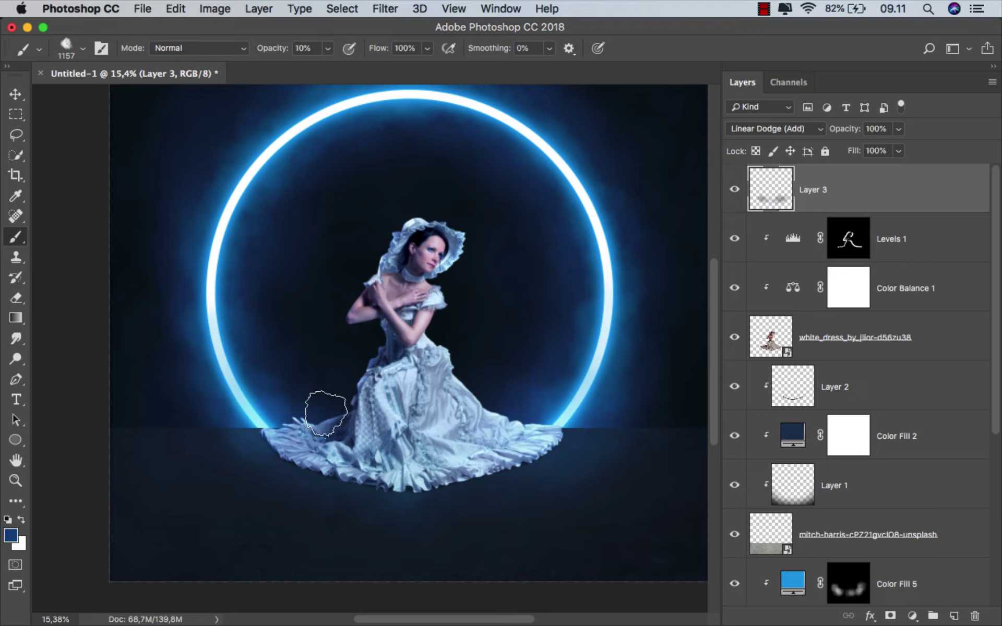
left_click_drag(326, 414, 303, 428)
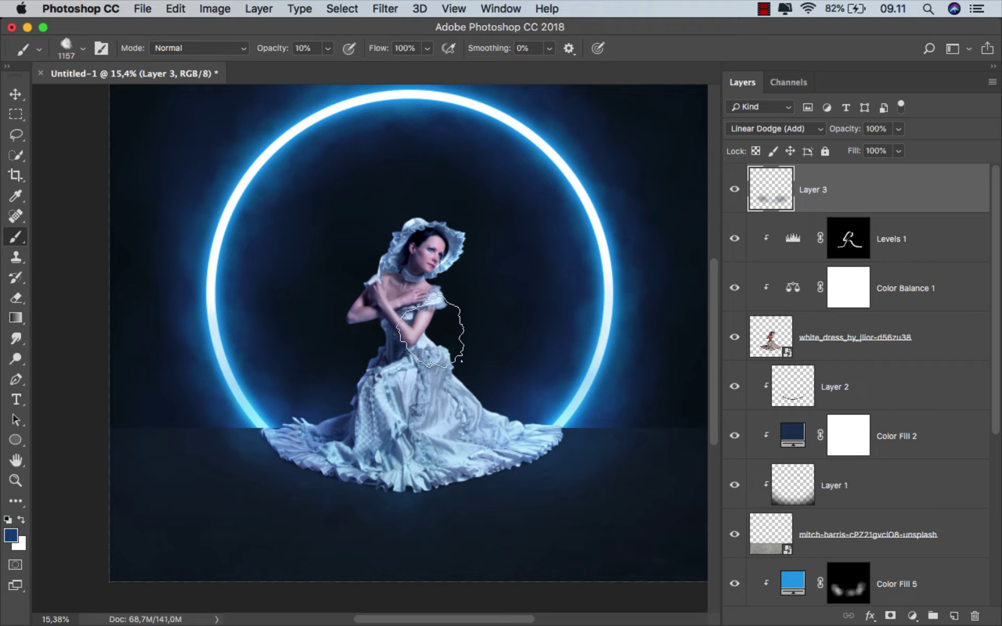
scroll(431, 330, "down", 2)
left_click(729, 190)
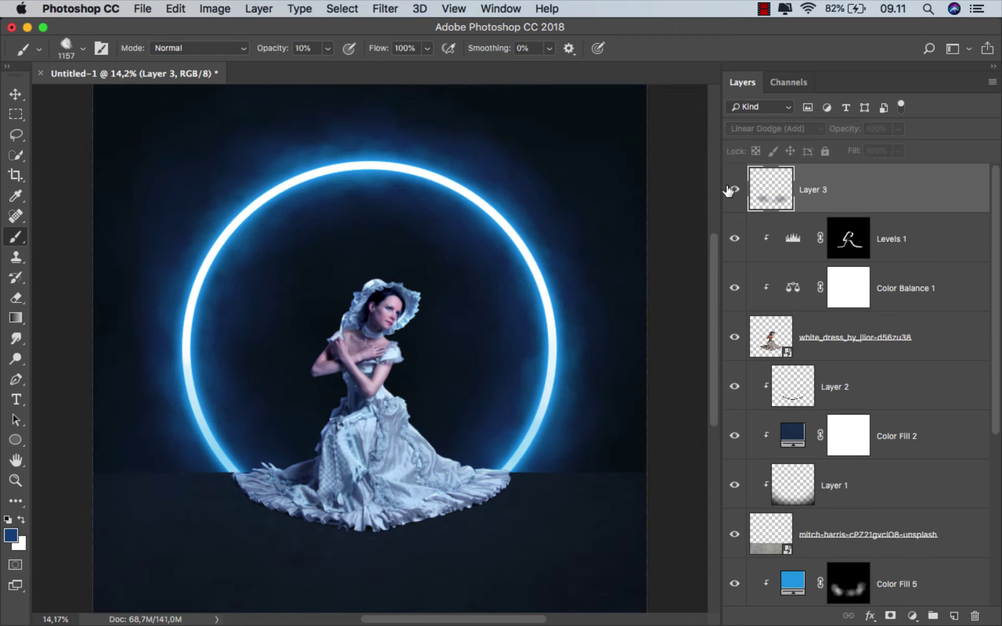
key("v")
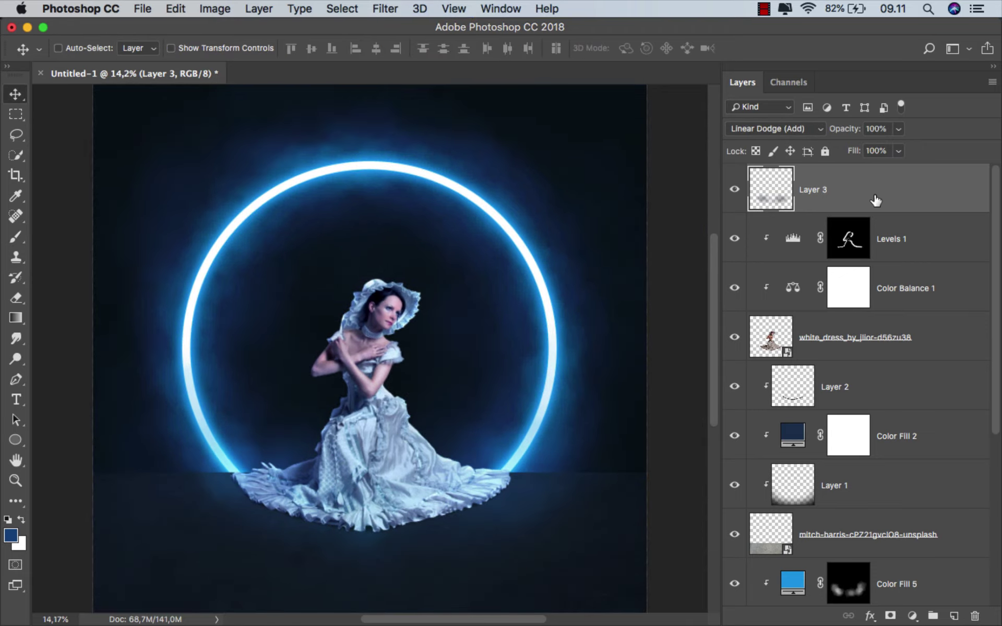
left_click(139, 15)
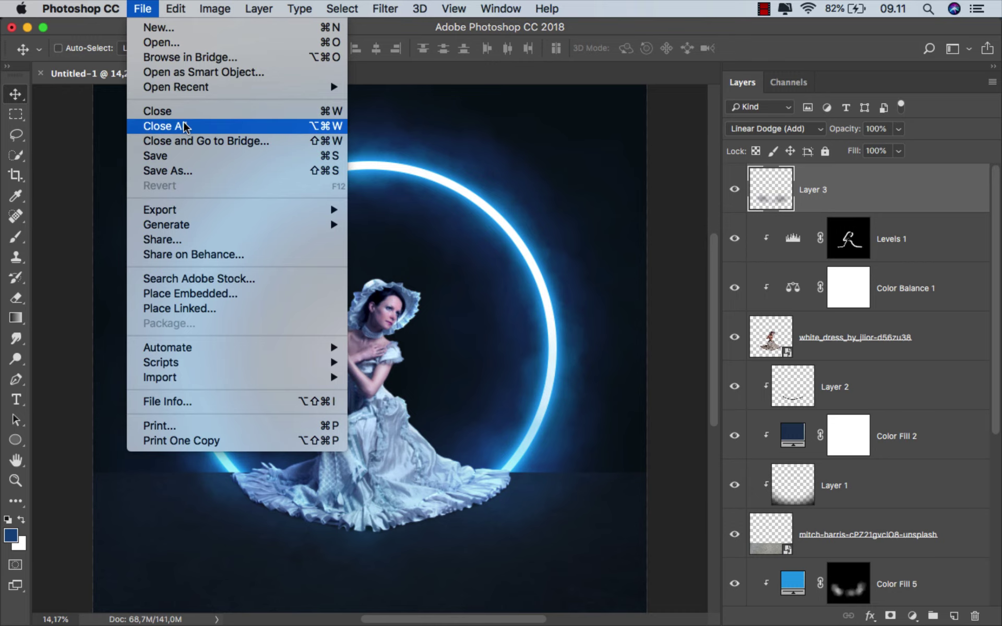
Step: Save a copy named ok as JPEG at Maximum quality 12
left_click(191, 171)
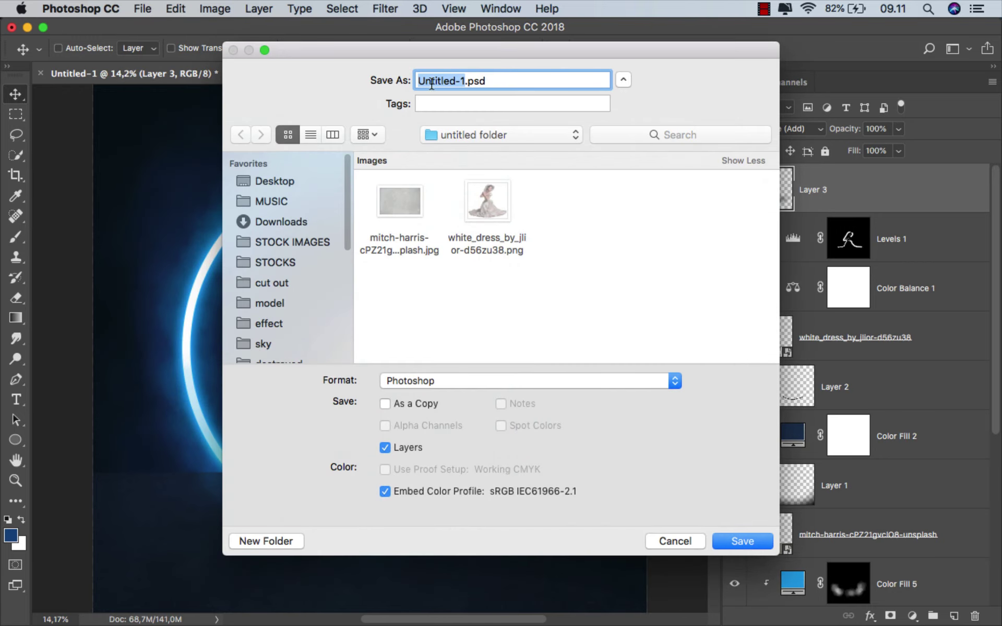
type("ok")
left_click(464, 377)
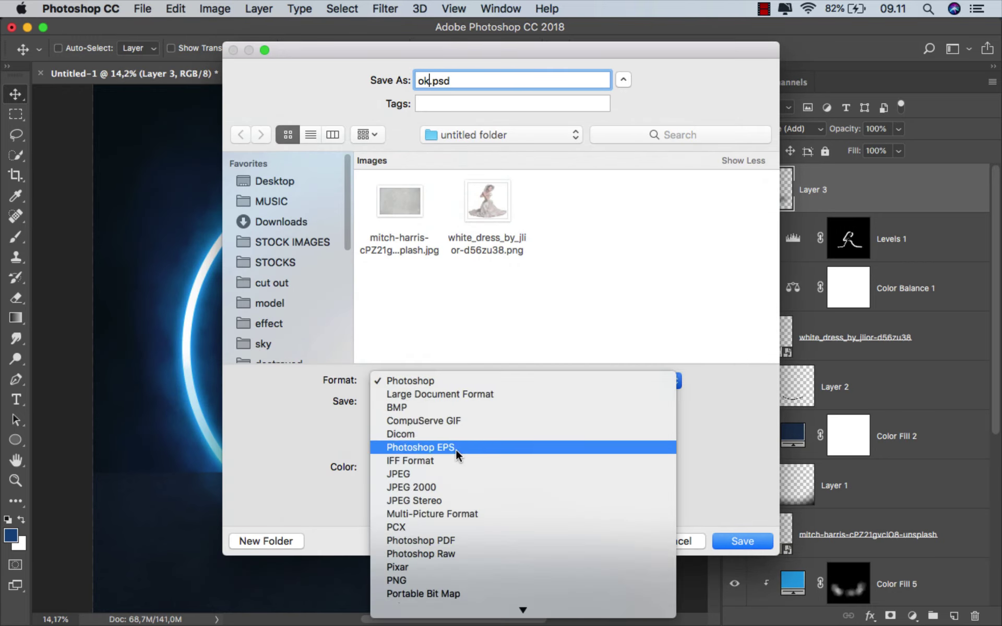
left_click(459, 473)
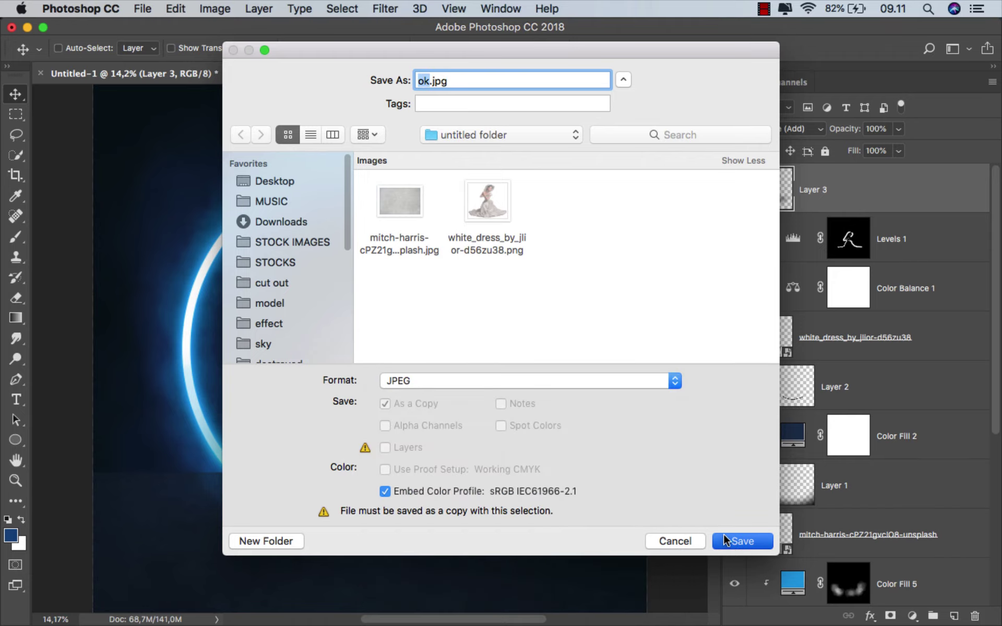
left_click(719, 531)
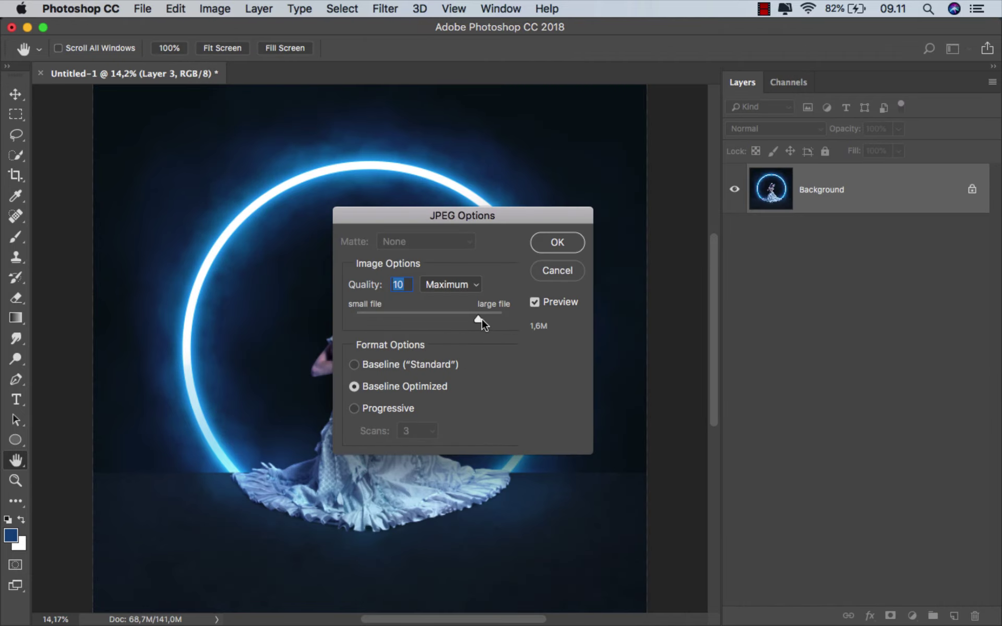
left_click(539, 246)
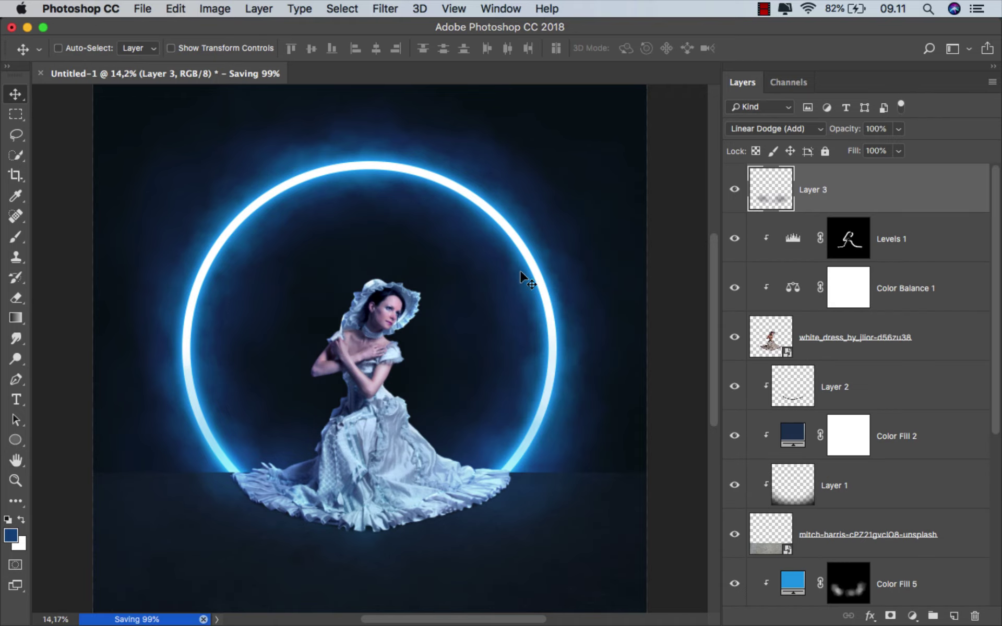
Step: Preview ok.jpg from the untitled folder in Finder's Quick Look
left_click(346, 587)
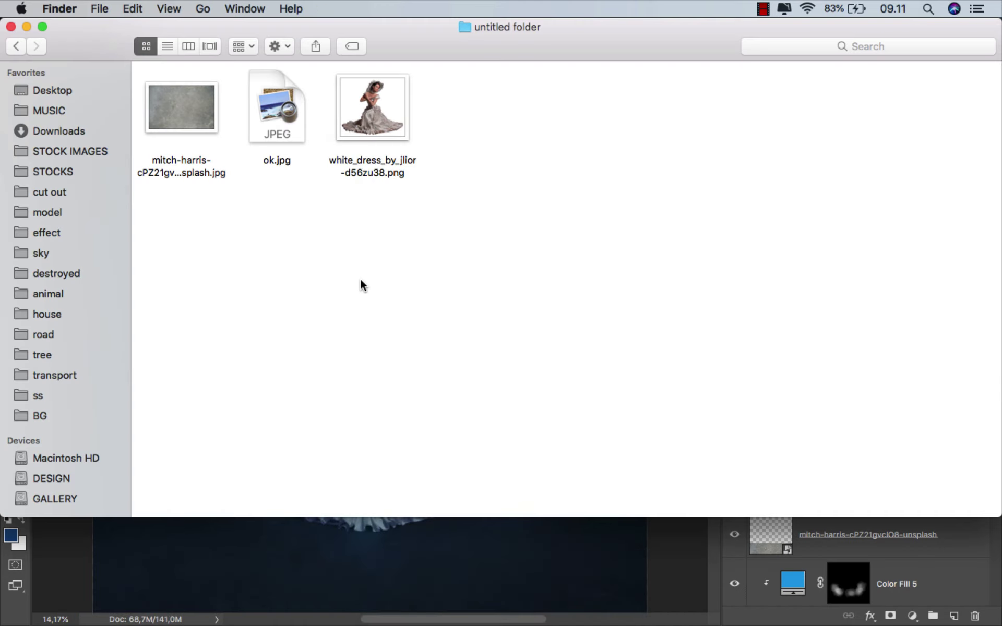
left_click(285, 121)
key("space")
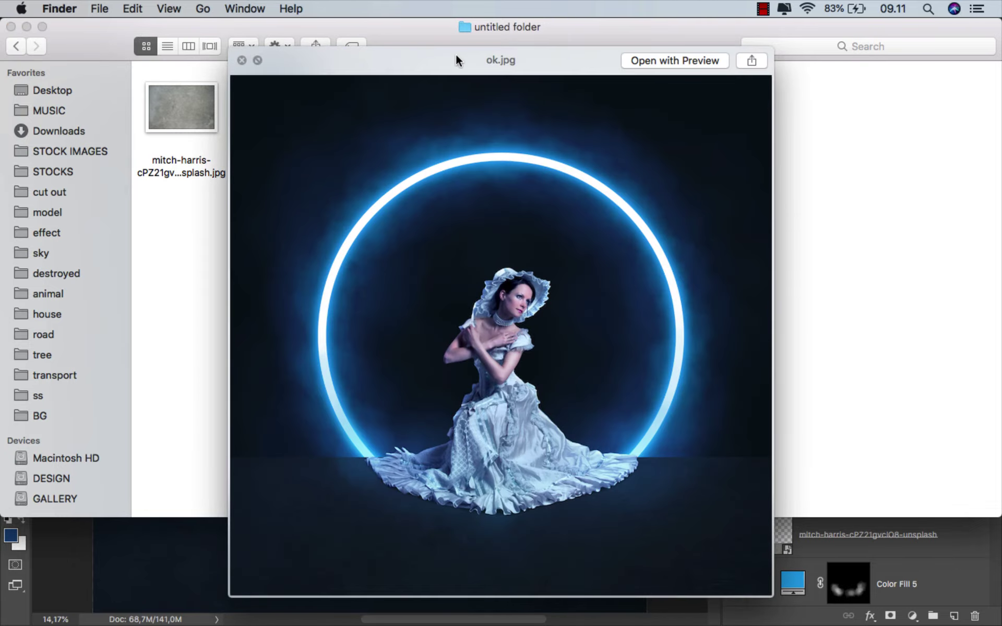
left_click_drag(502, 59, 501, 58)
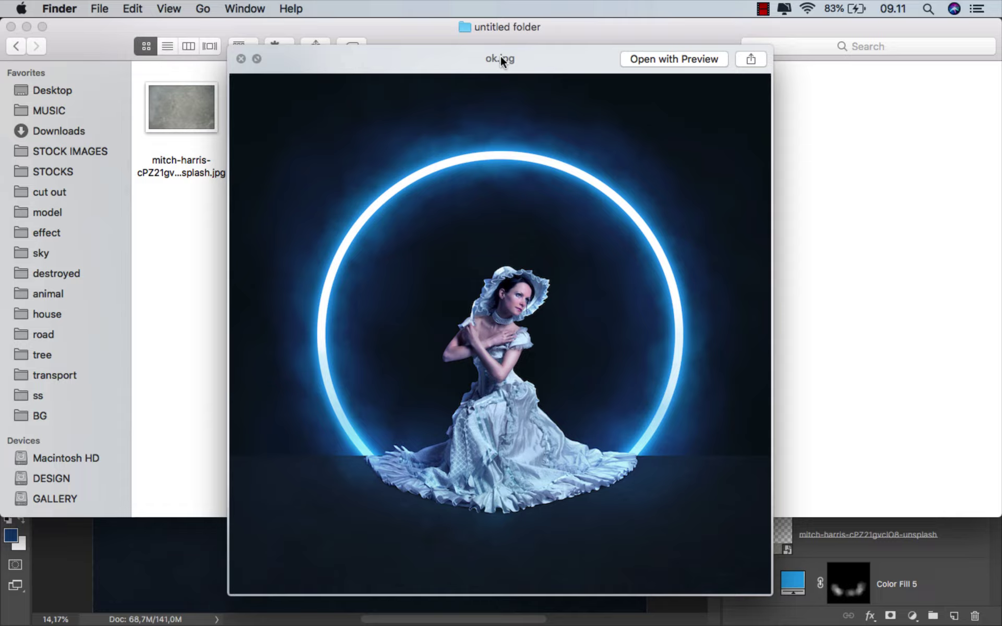